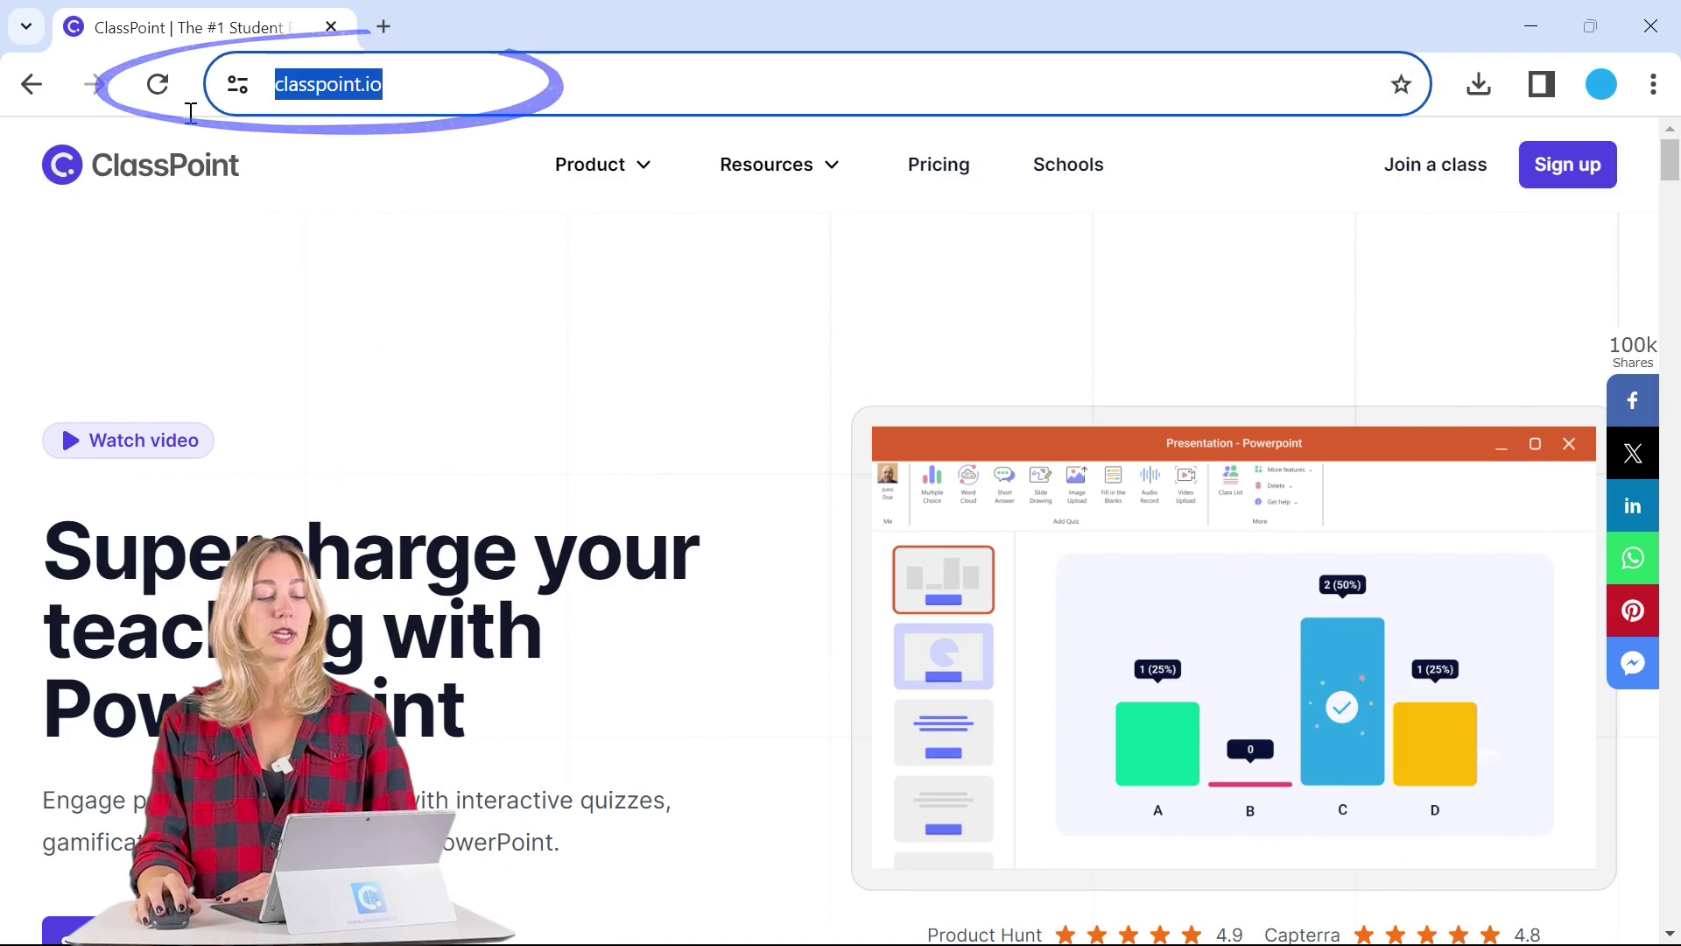
Step: Reveal the ClassPoint website address, then minimize the browser to show the Physical Fitness deck
click(481, 85)
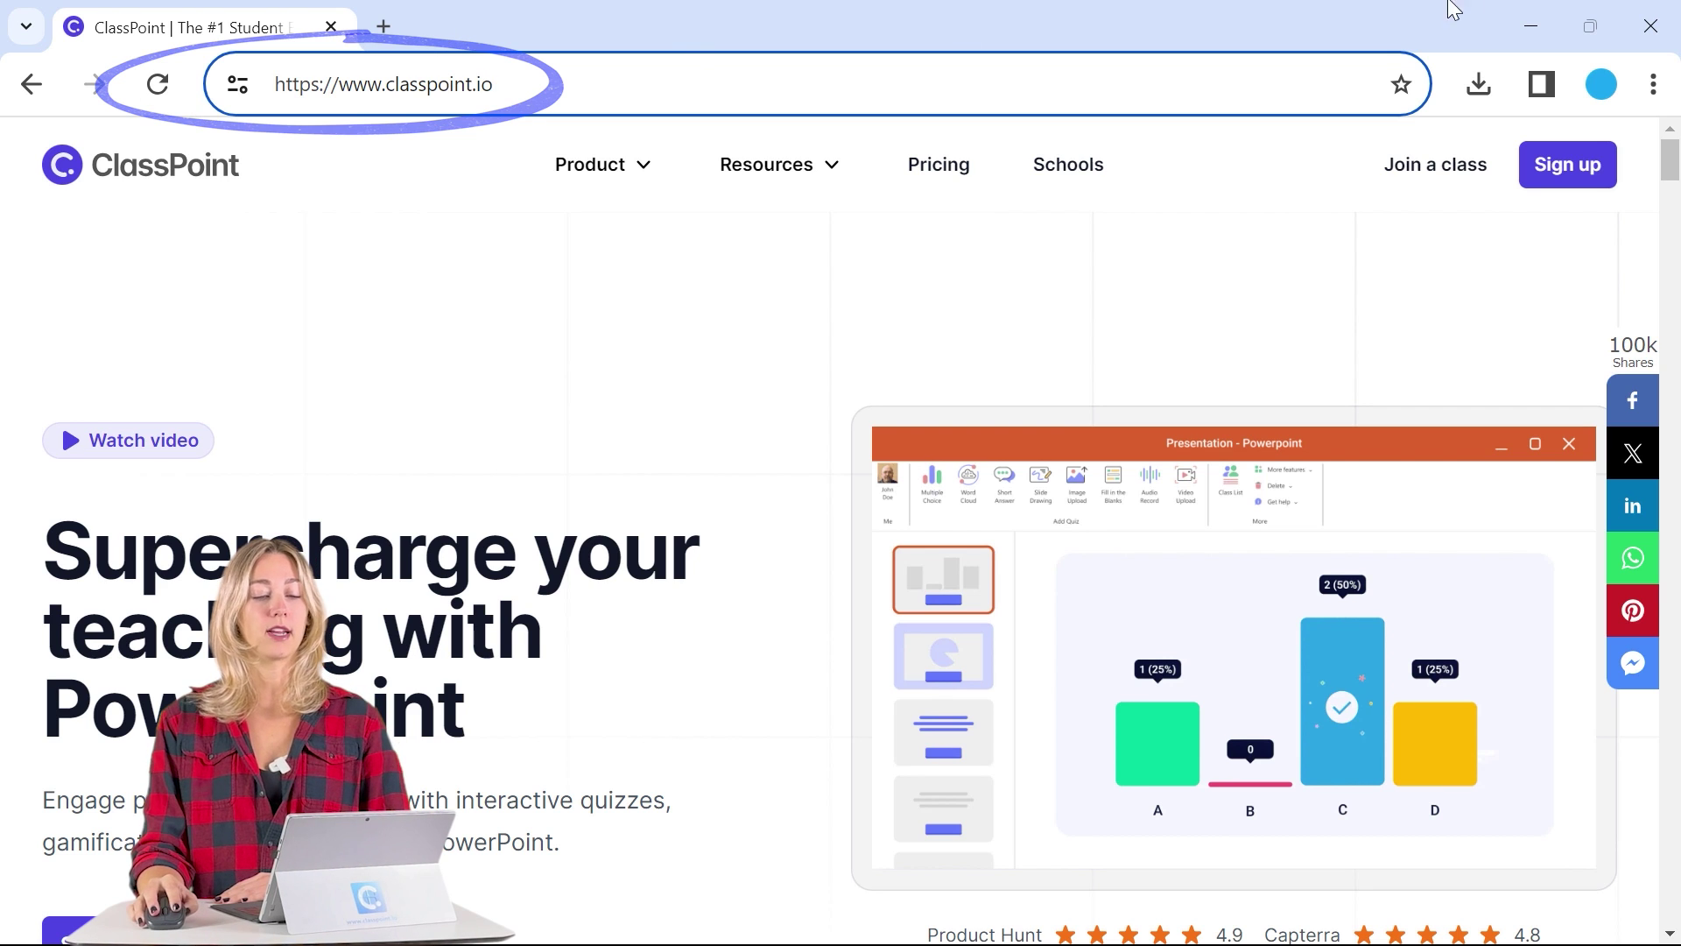
click(1533, 26)
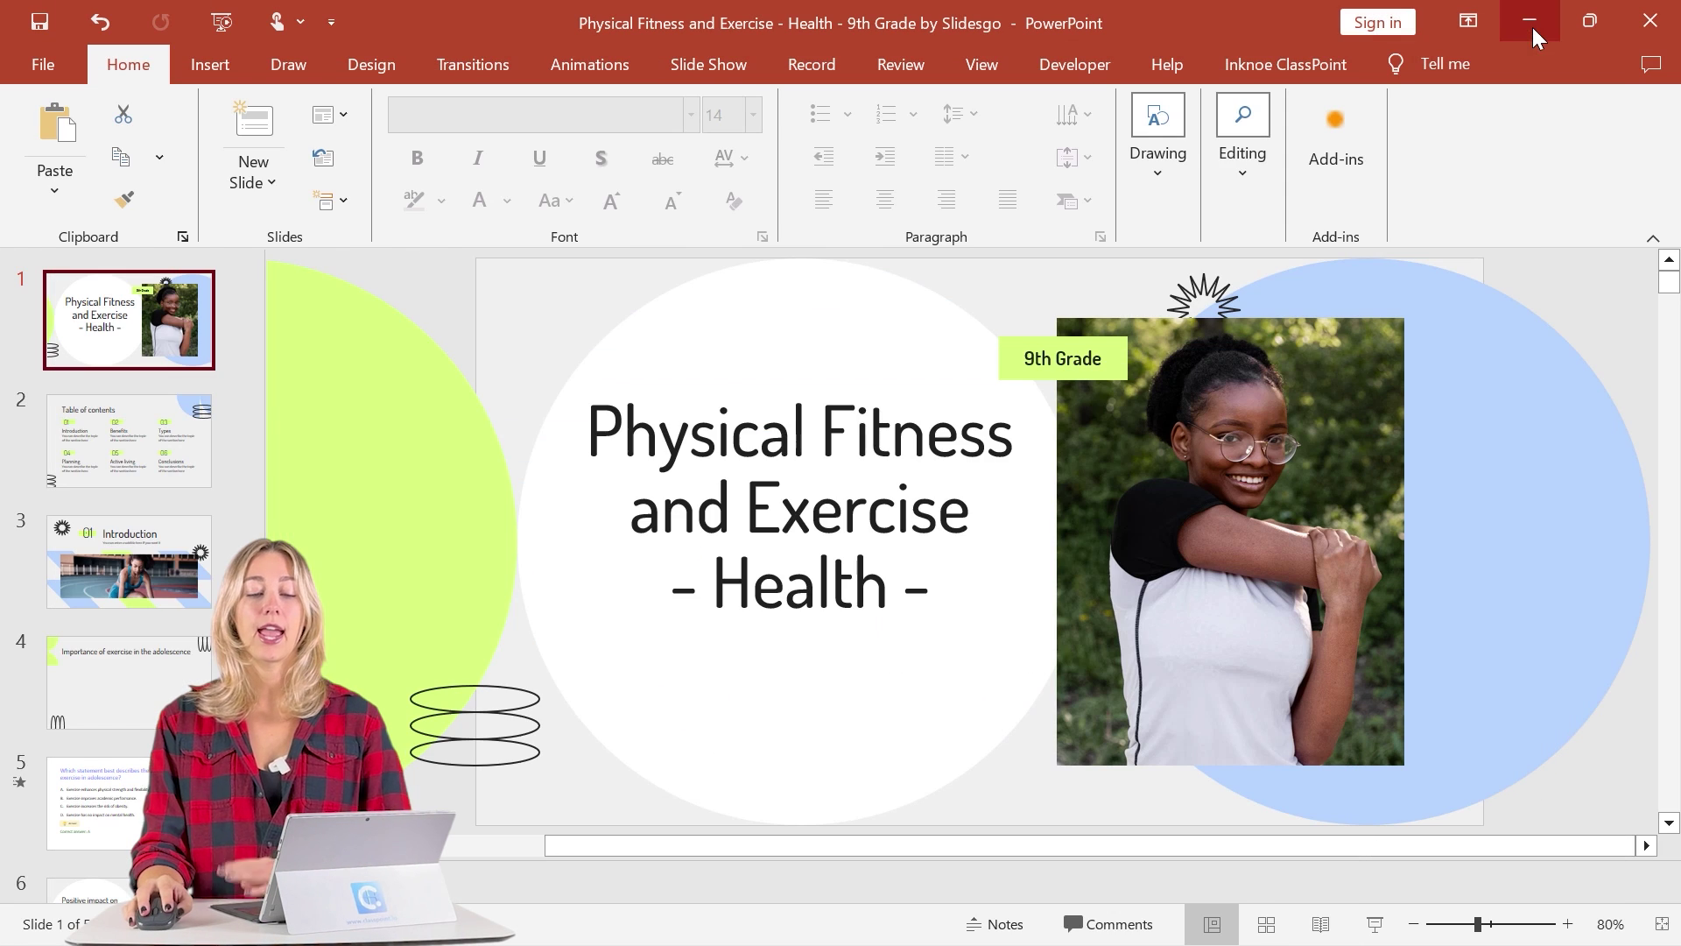
Step: From the Inknoe ClassPoint tab, present from slide 4 and open the AI quiz generator
click(1340, 65)
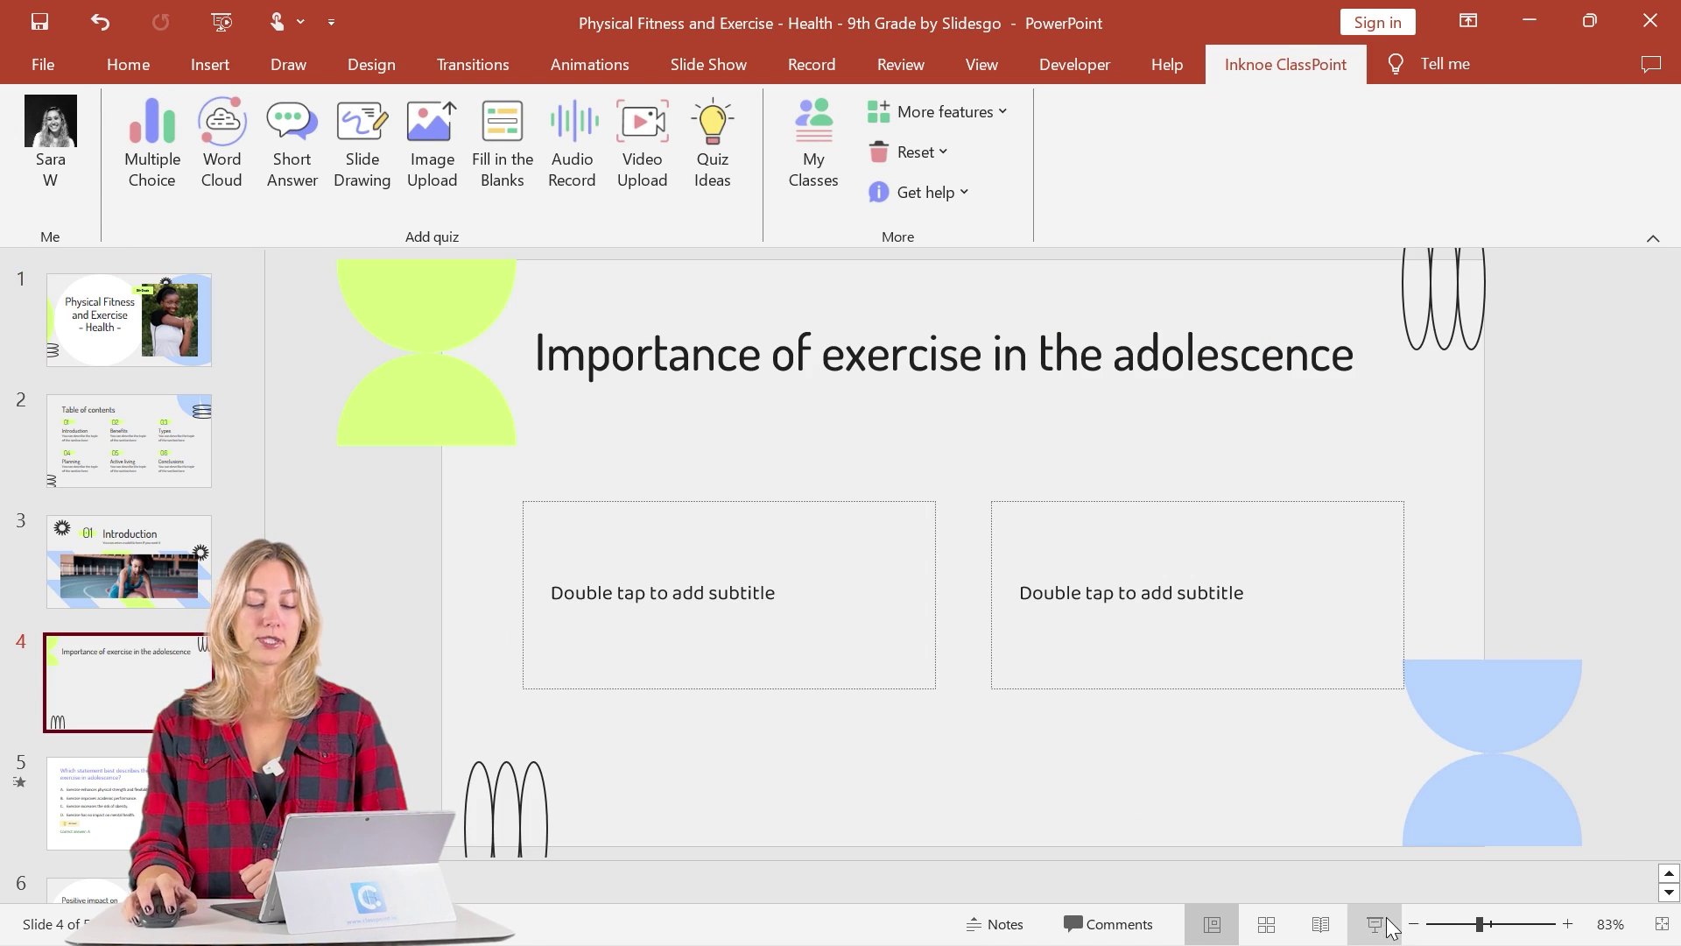
click(1375, 924)
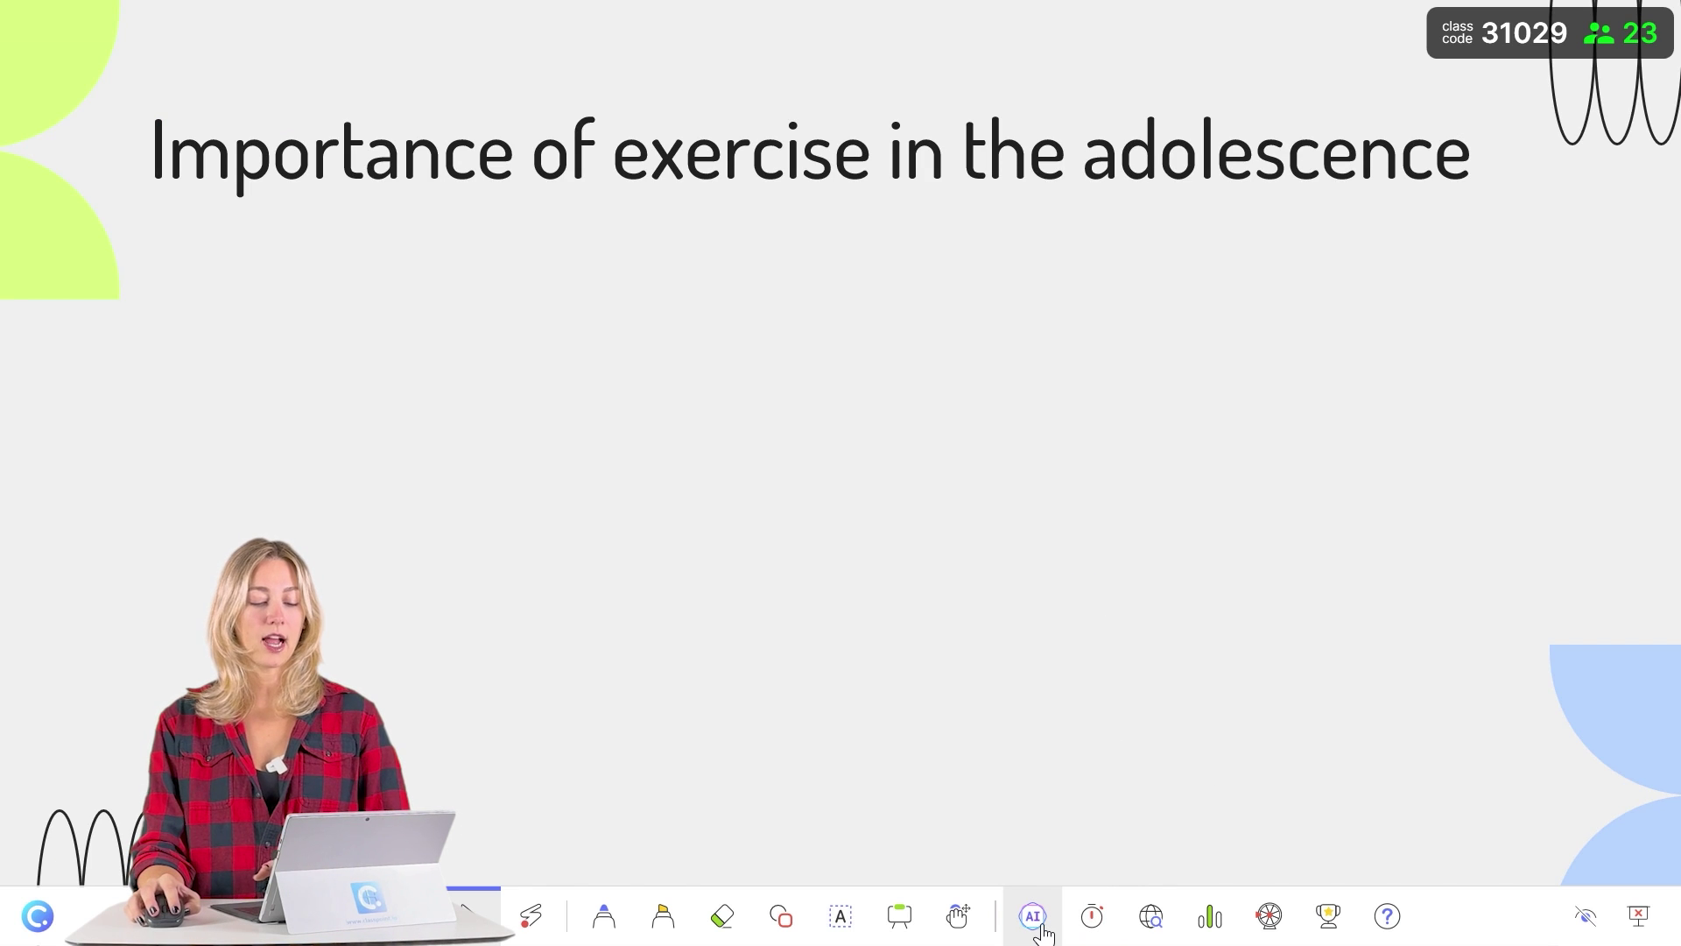
click(1040, 922)
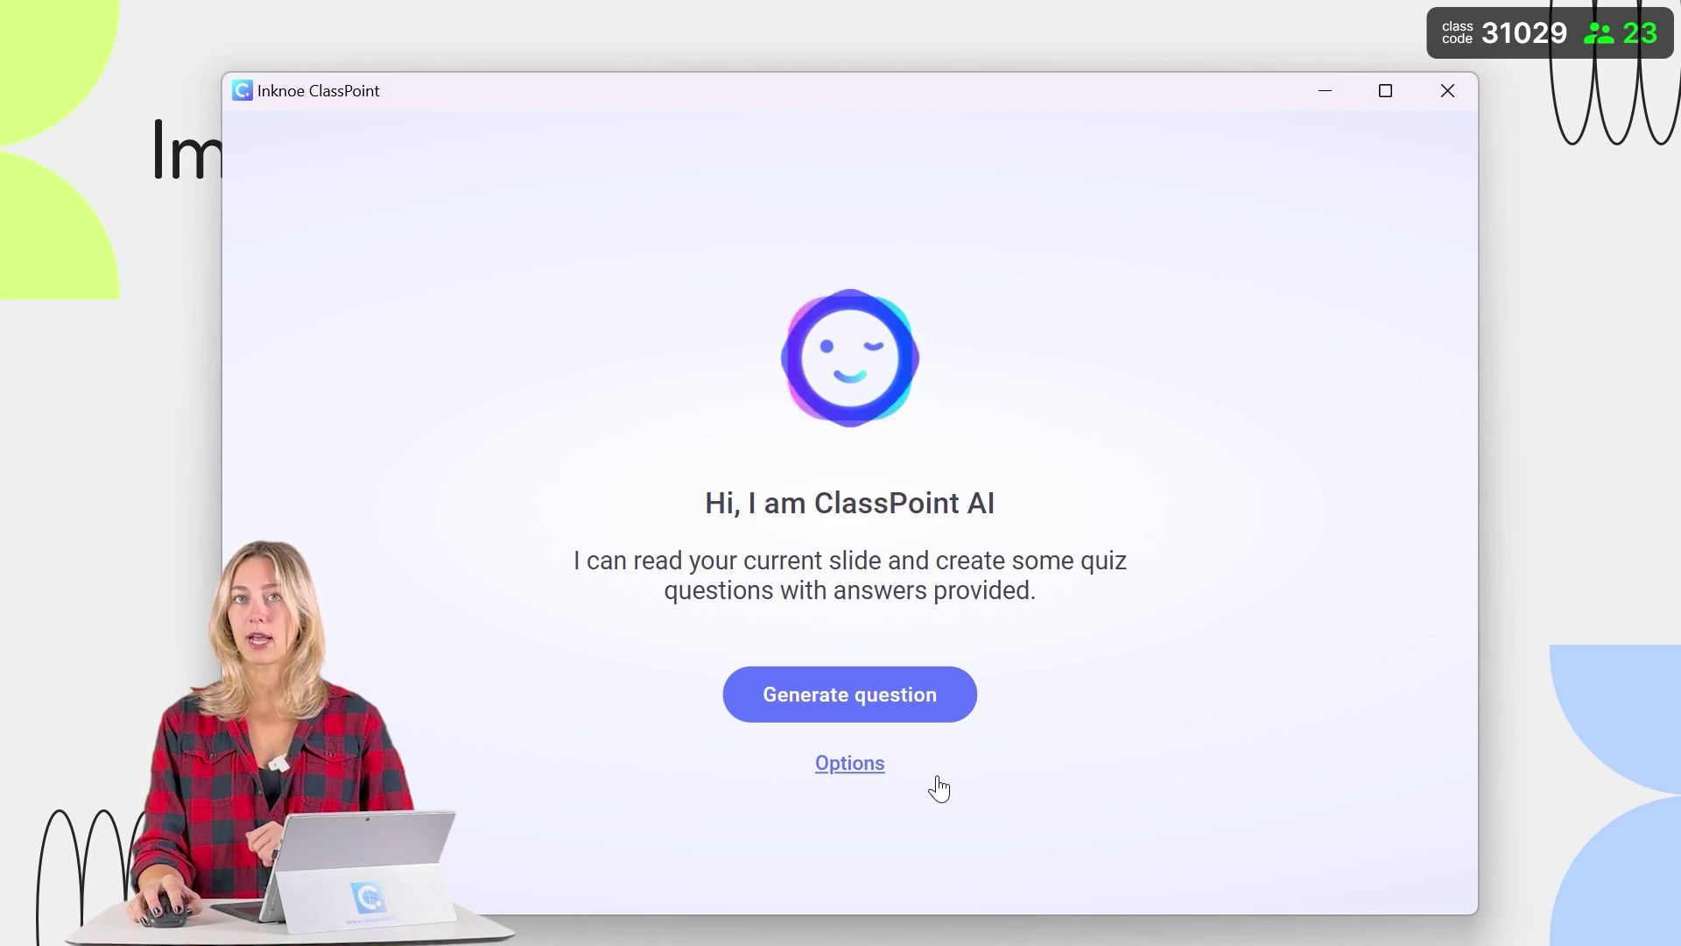
click(861, 784)
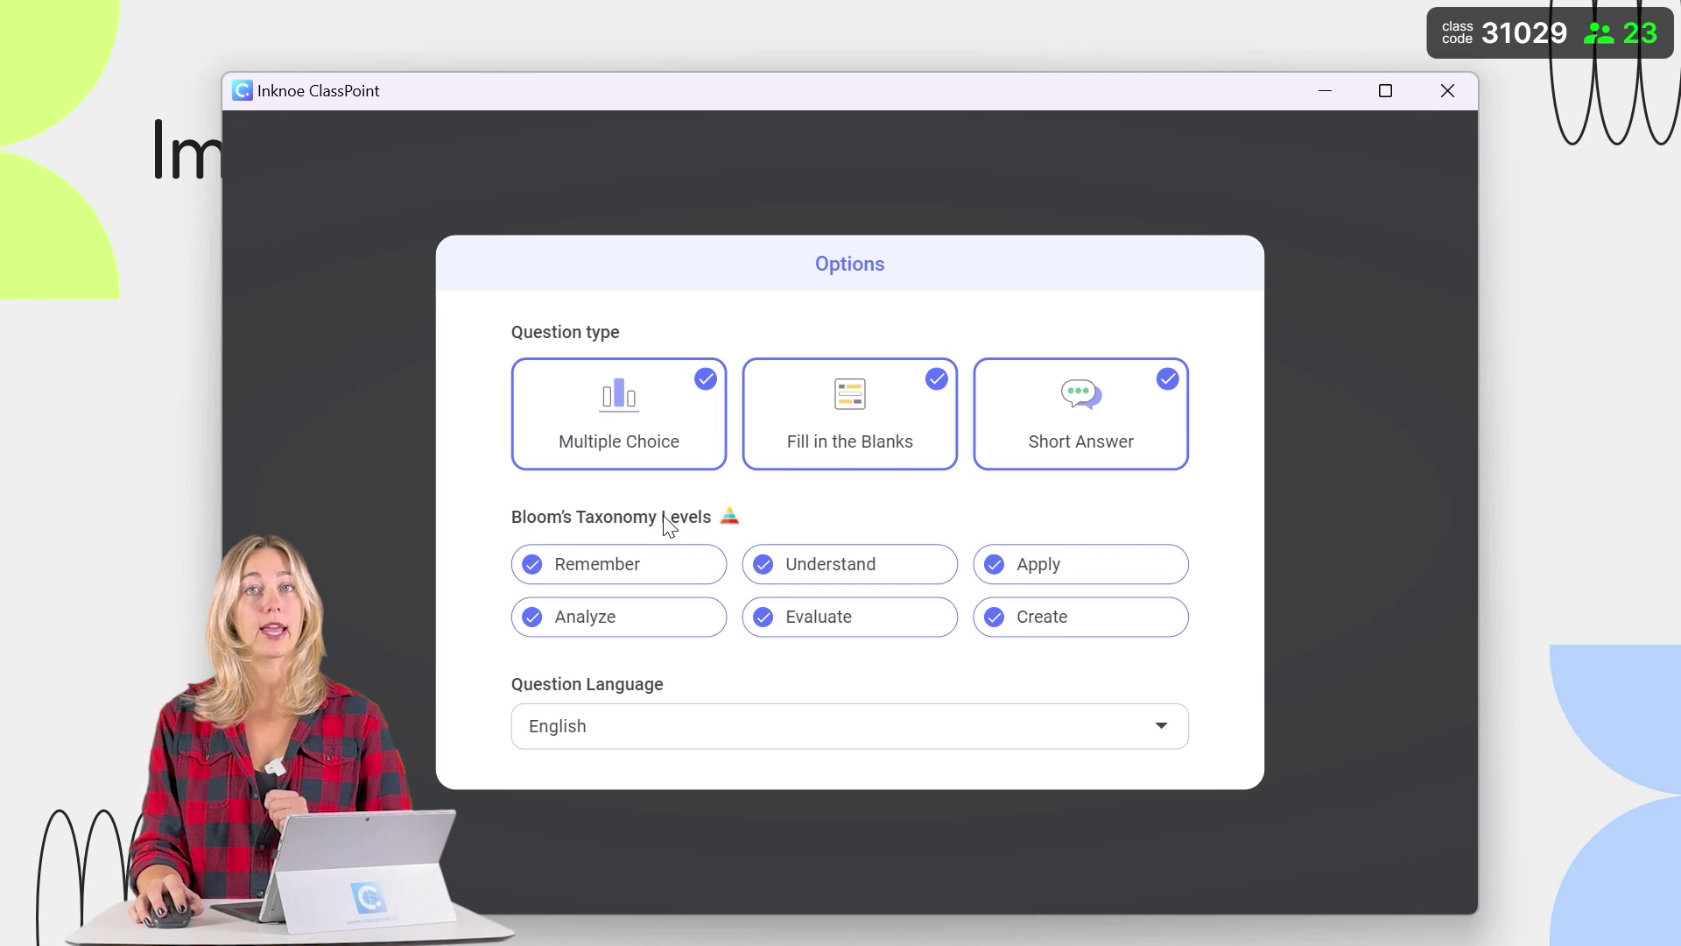
click(1161, 734)
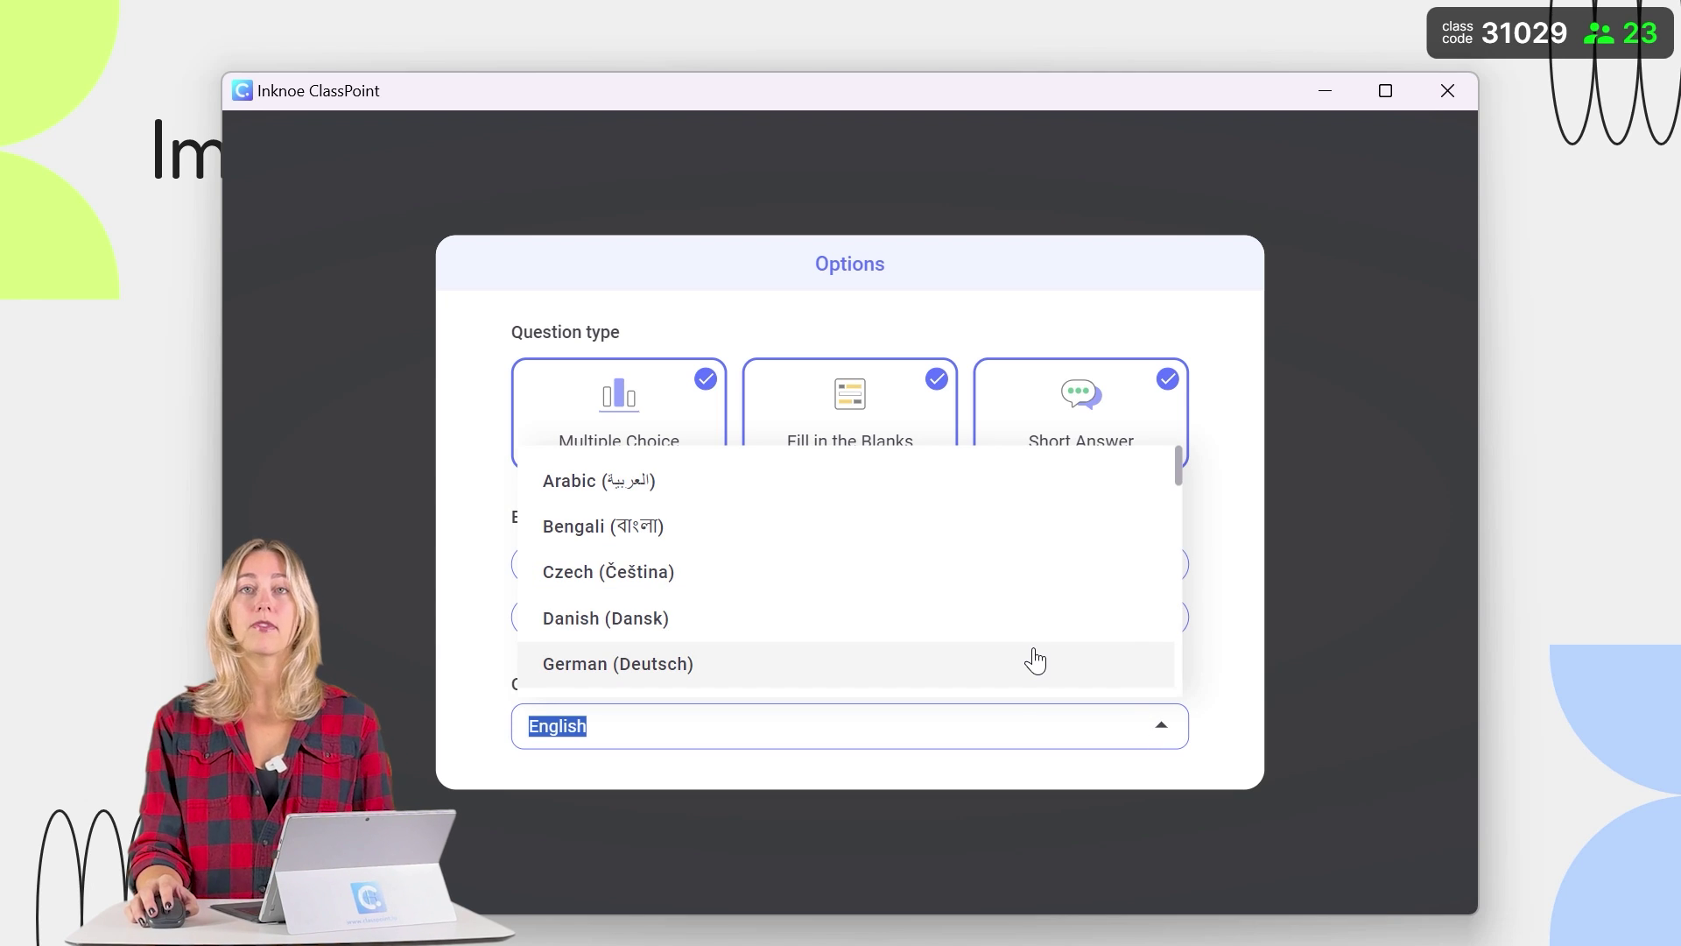
scroll(1035, 661, down, 2)
scroll(1035, 660, up, 2)
scroll(1035, 660, down, 2)
scroll(1035, 661, down, 4)
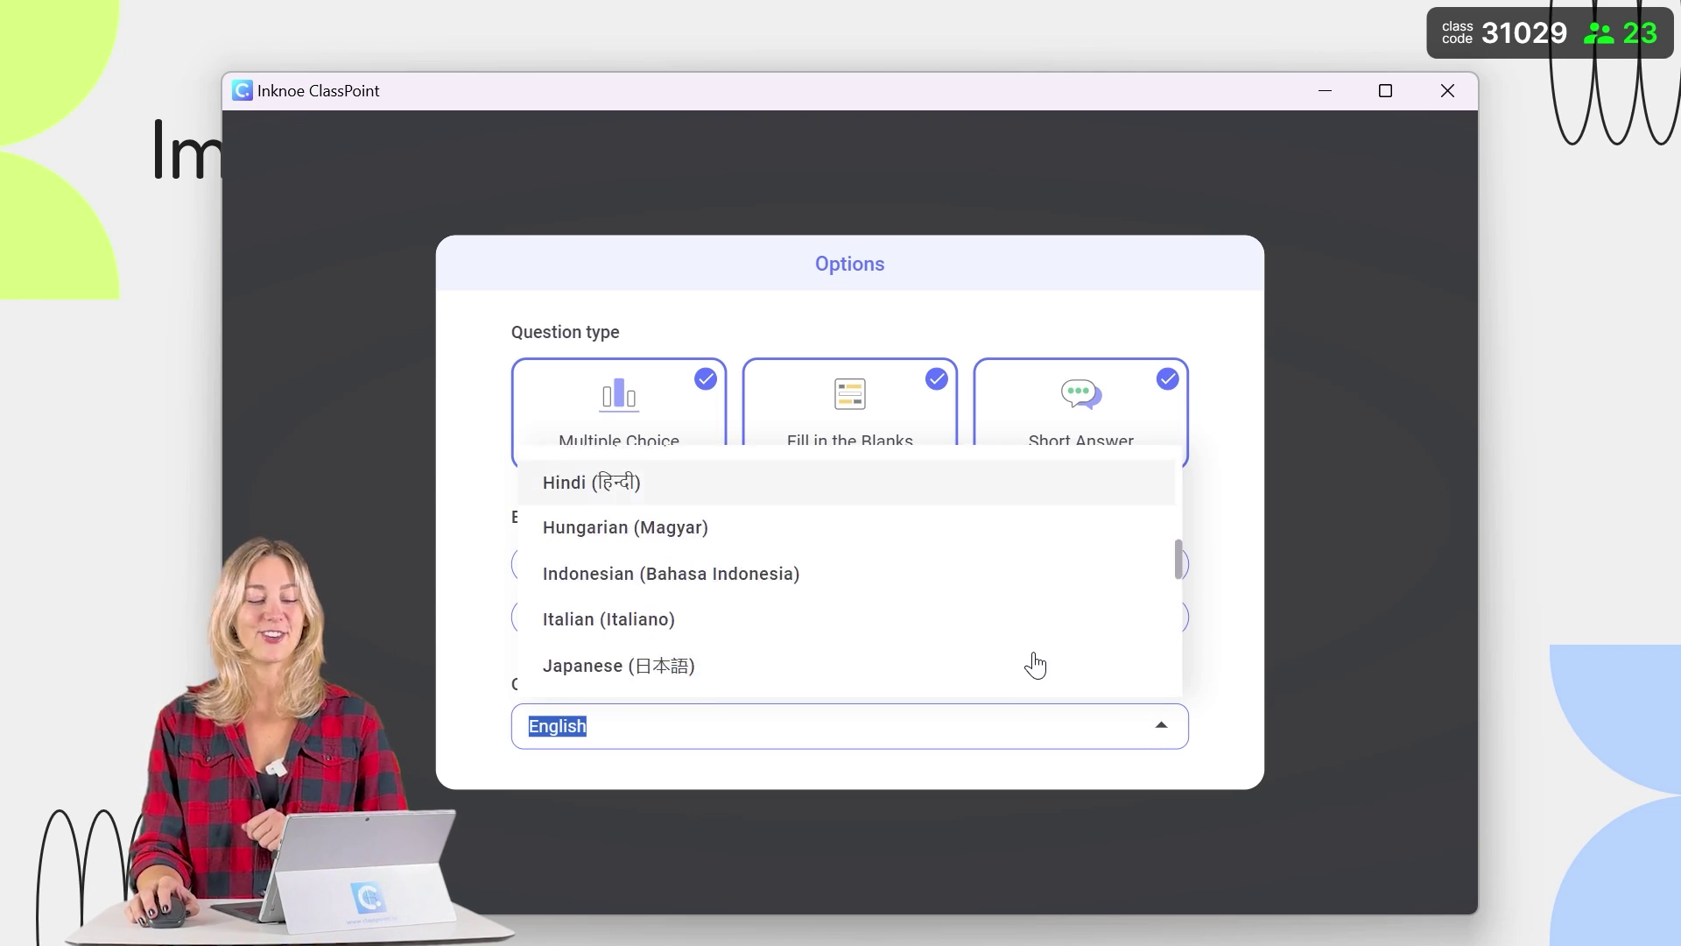
scroll(1035, 661, up, 4)
click(1375, 440)
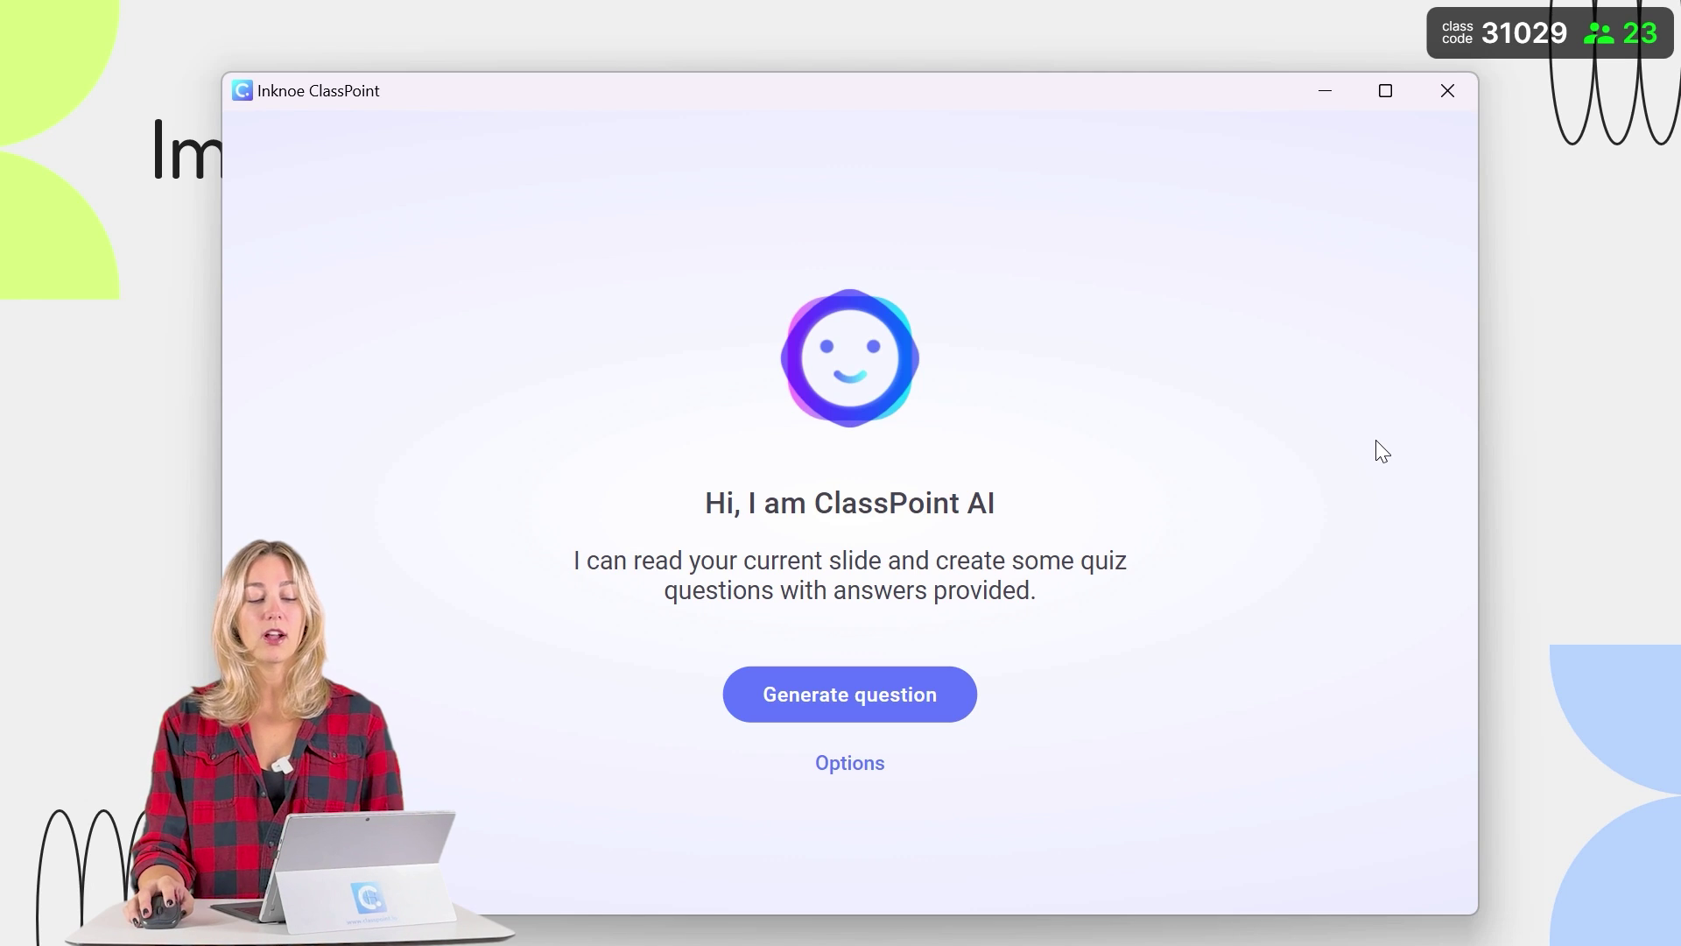
Step: Generate an AI question on adolescent exercise, check its answer, and launch a Multiple Choice poll
click(889, 707)
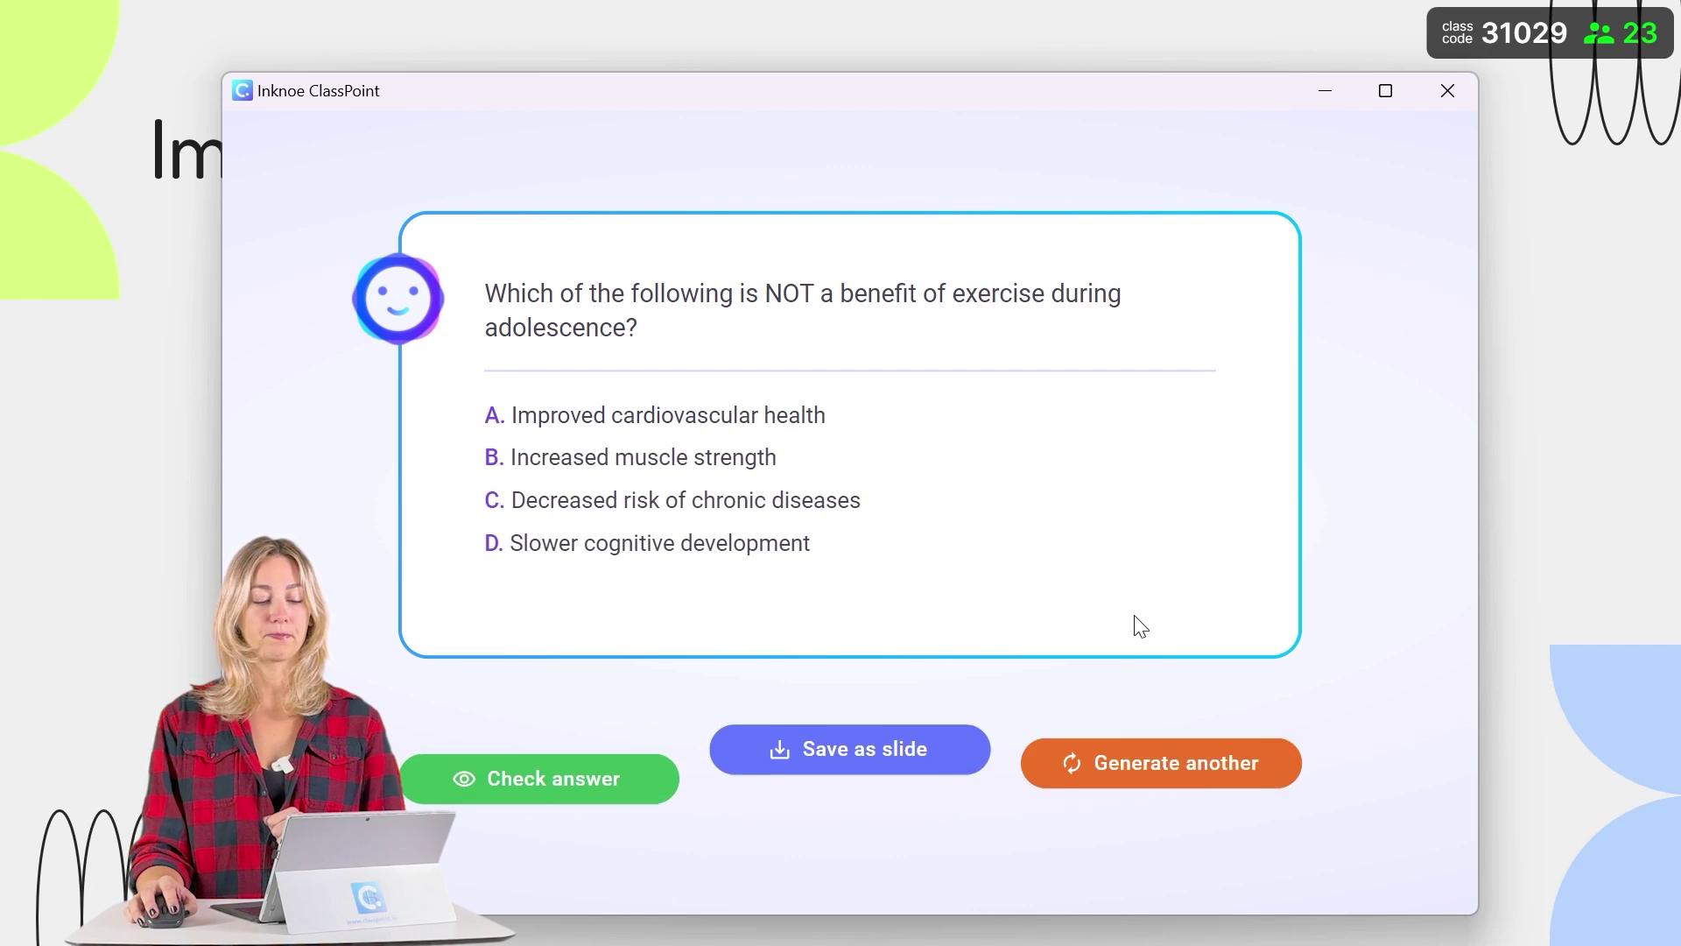
click(616, 772)
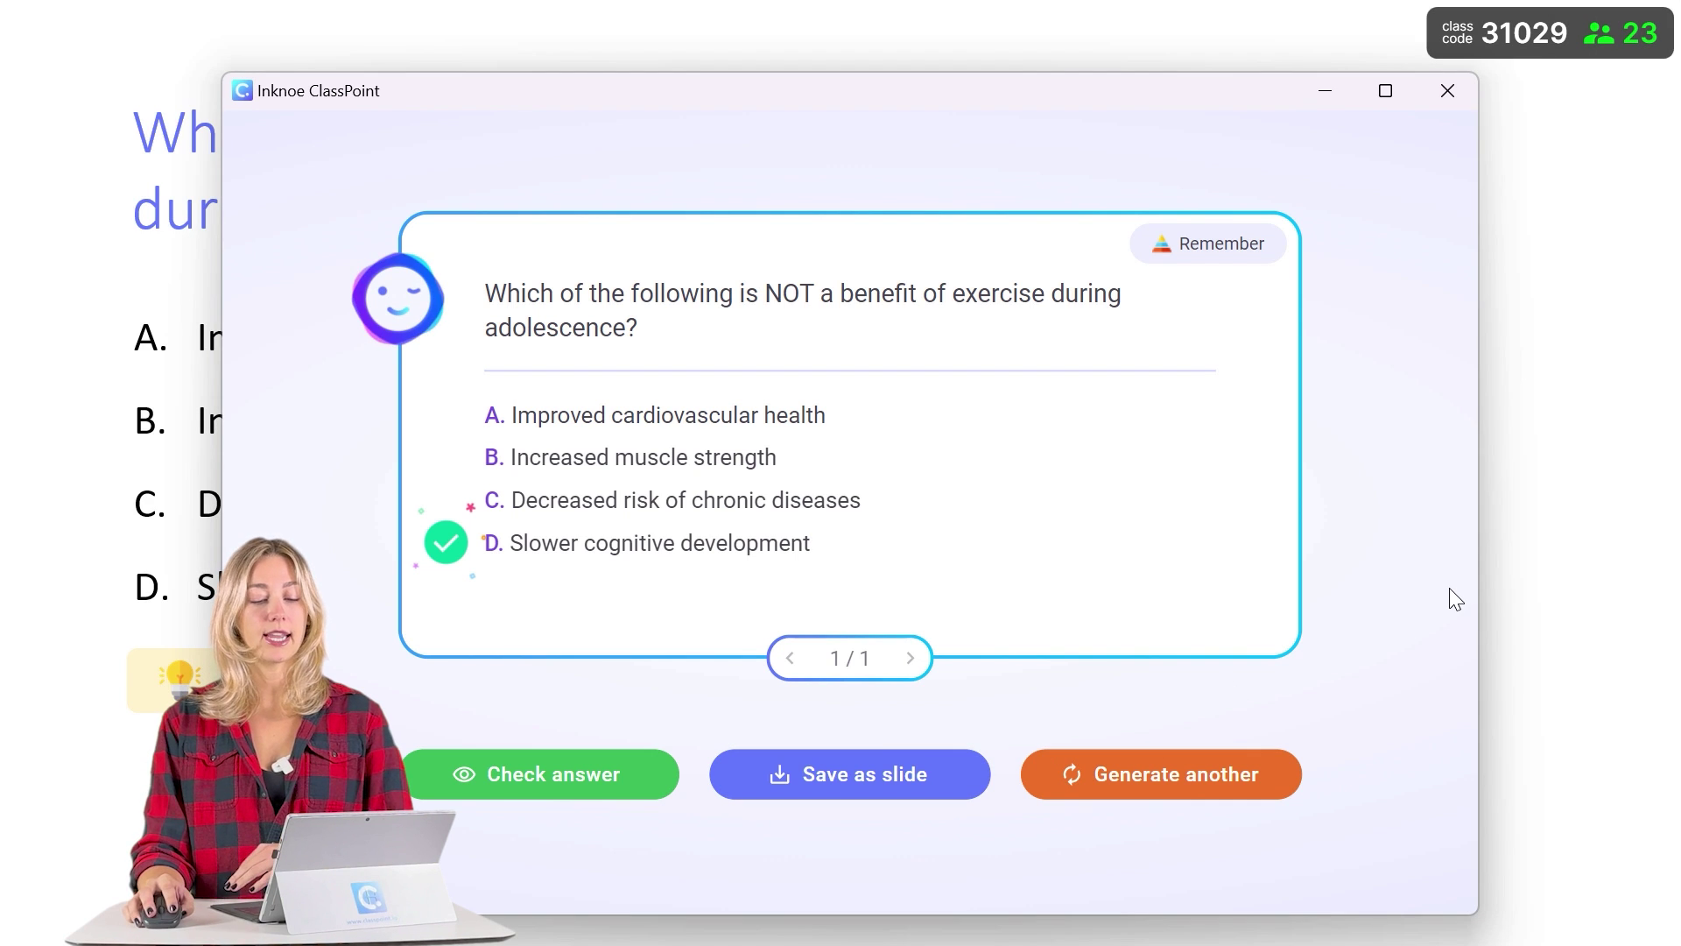
click(1442, 95)
click(1336, 798)
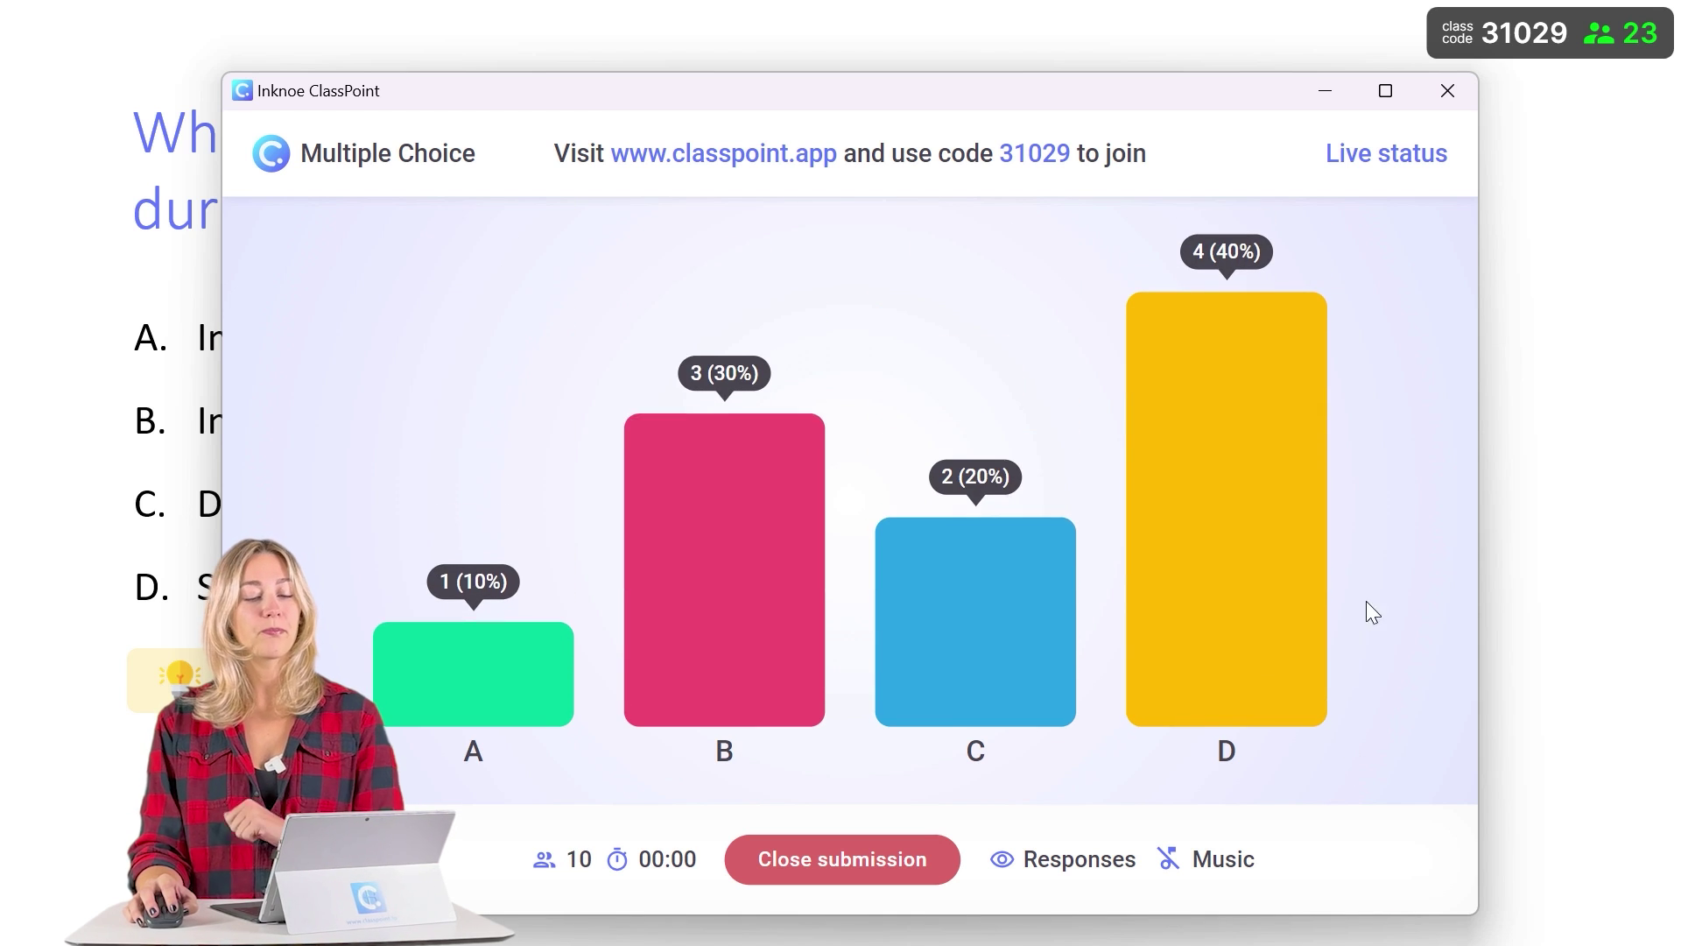
Step: Close the live results, confirm ending the poll, and exit the slide show
click(1444, 89)
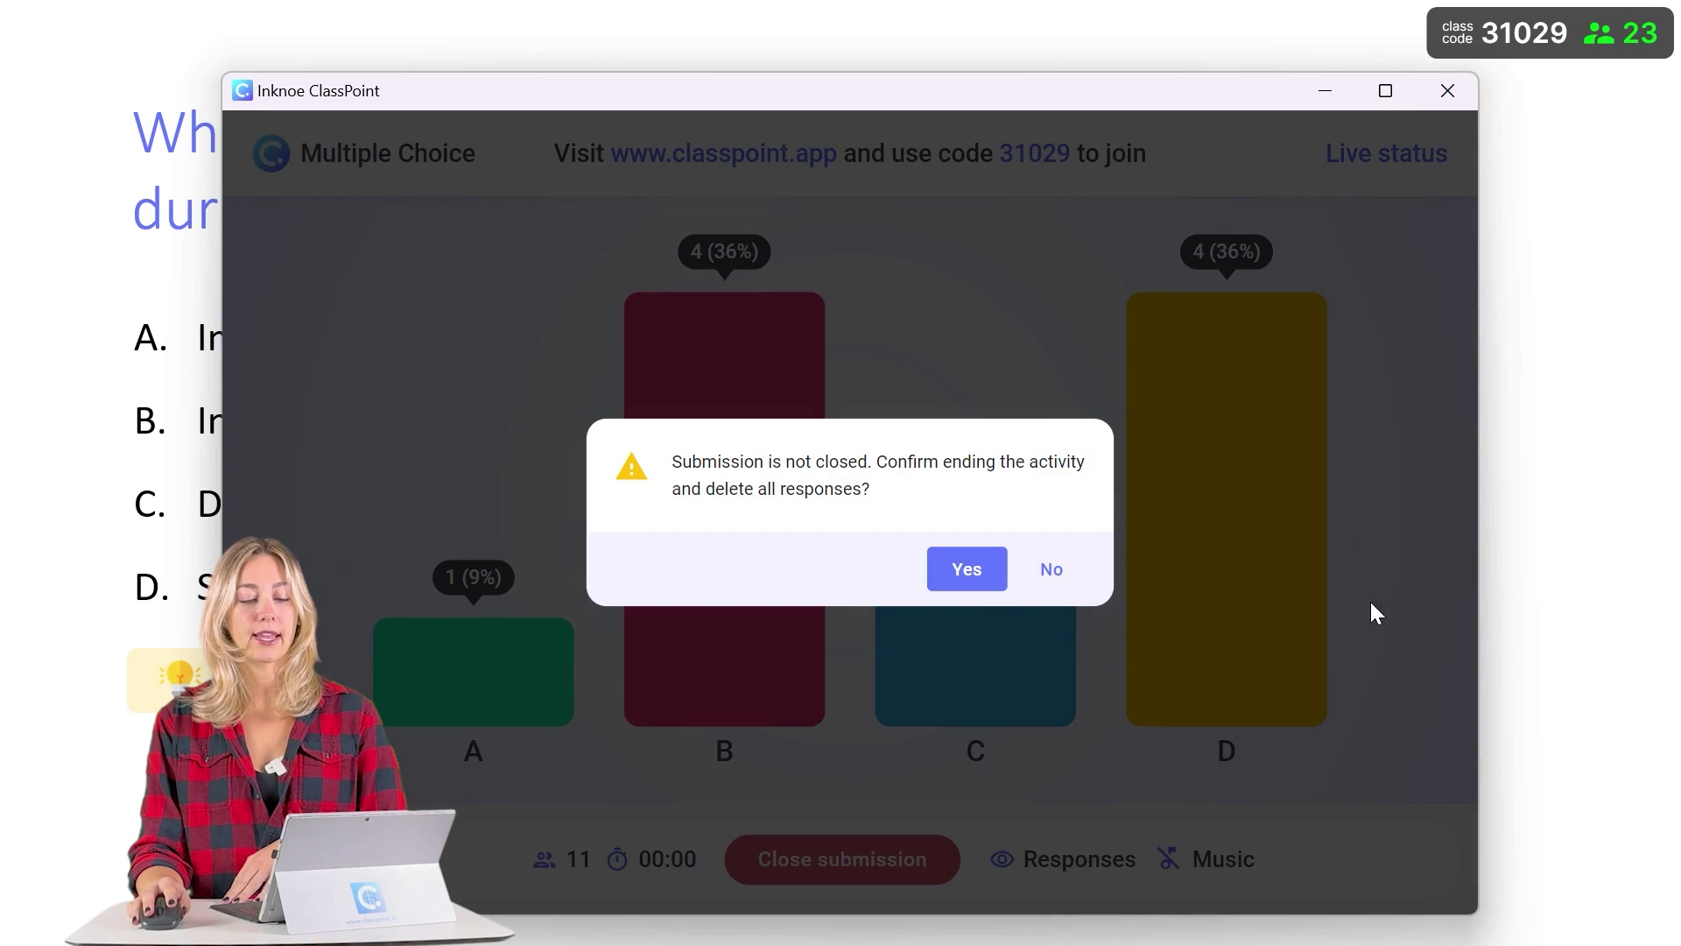
click(969, 571)
click(1638, 916)
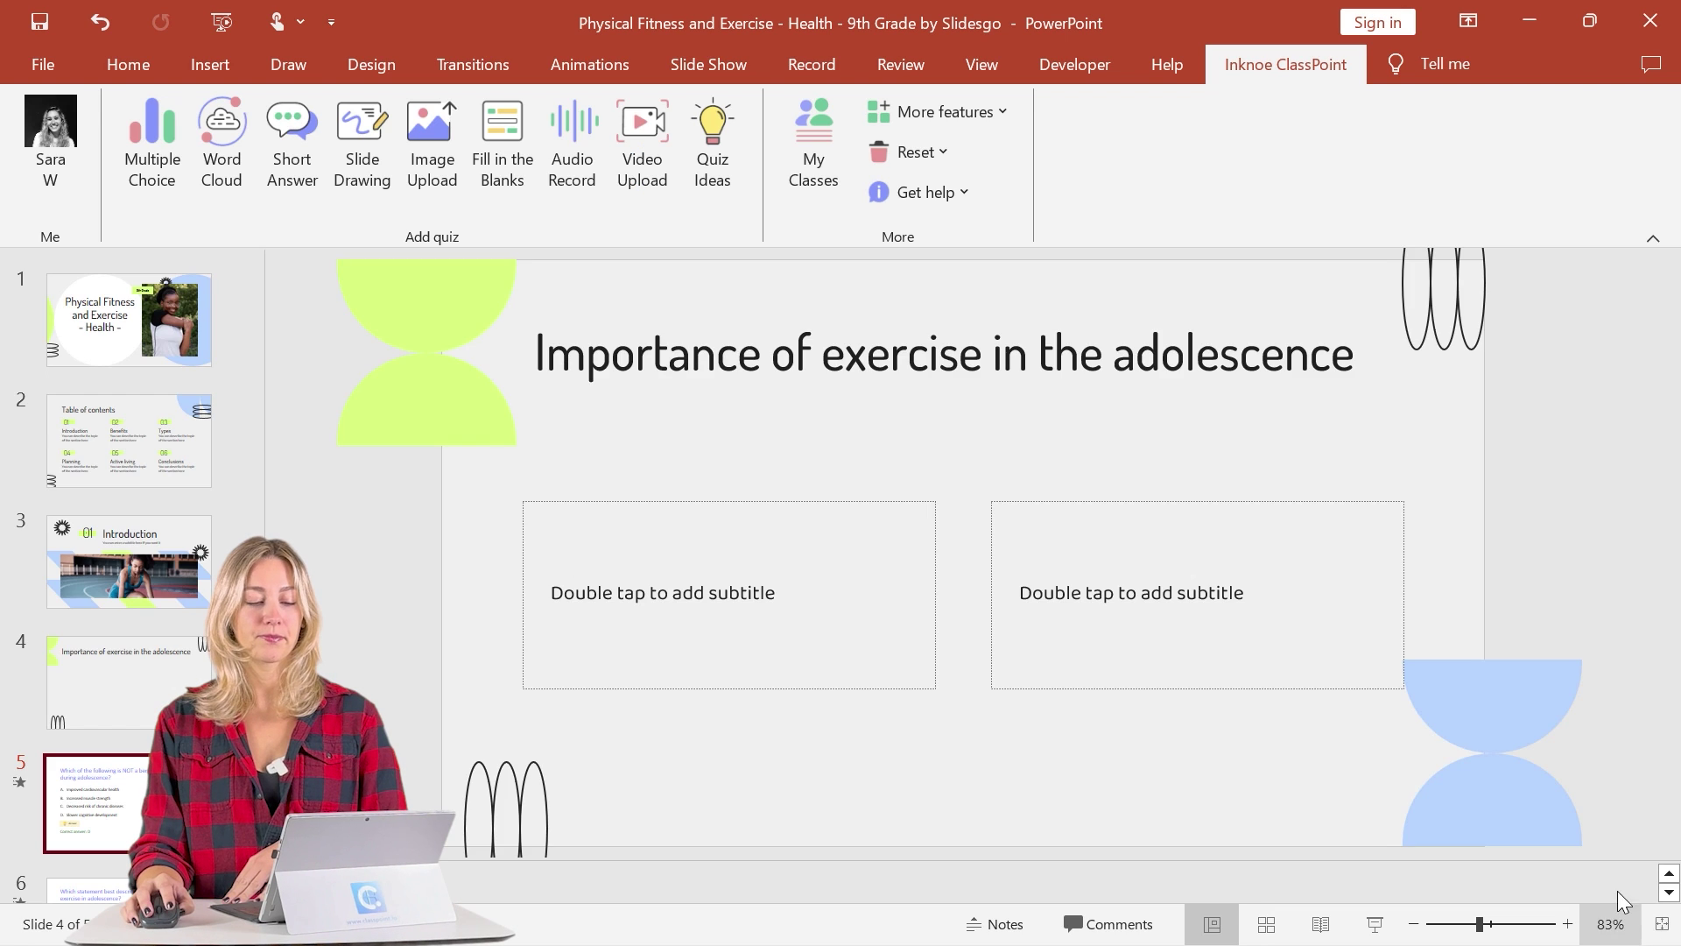
Step: Inspect slide 5's question title and answer-choice text boxes, then deselect
click(769, 364)
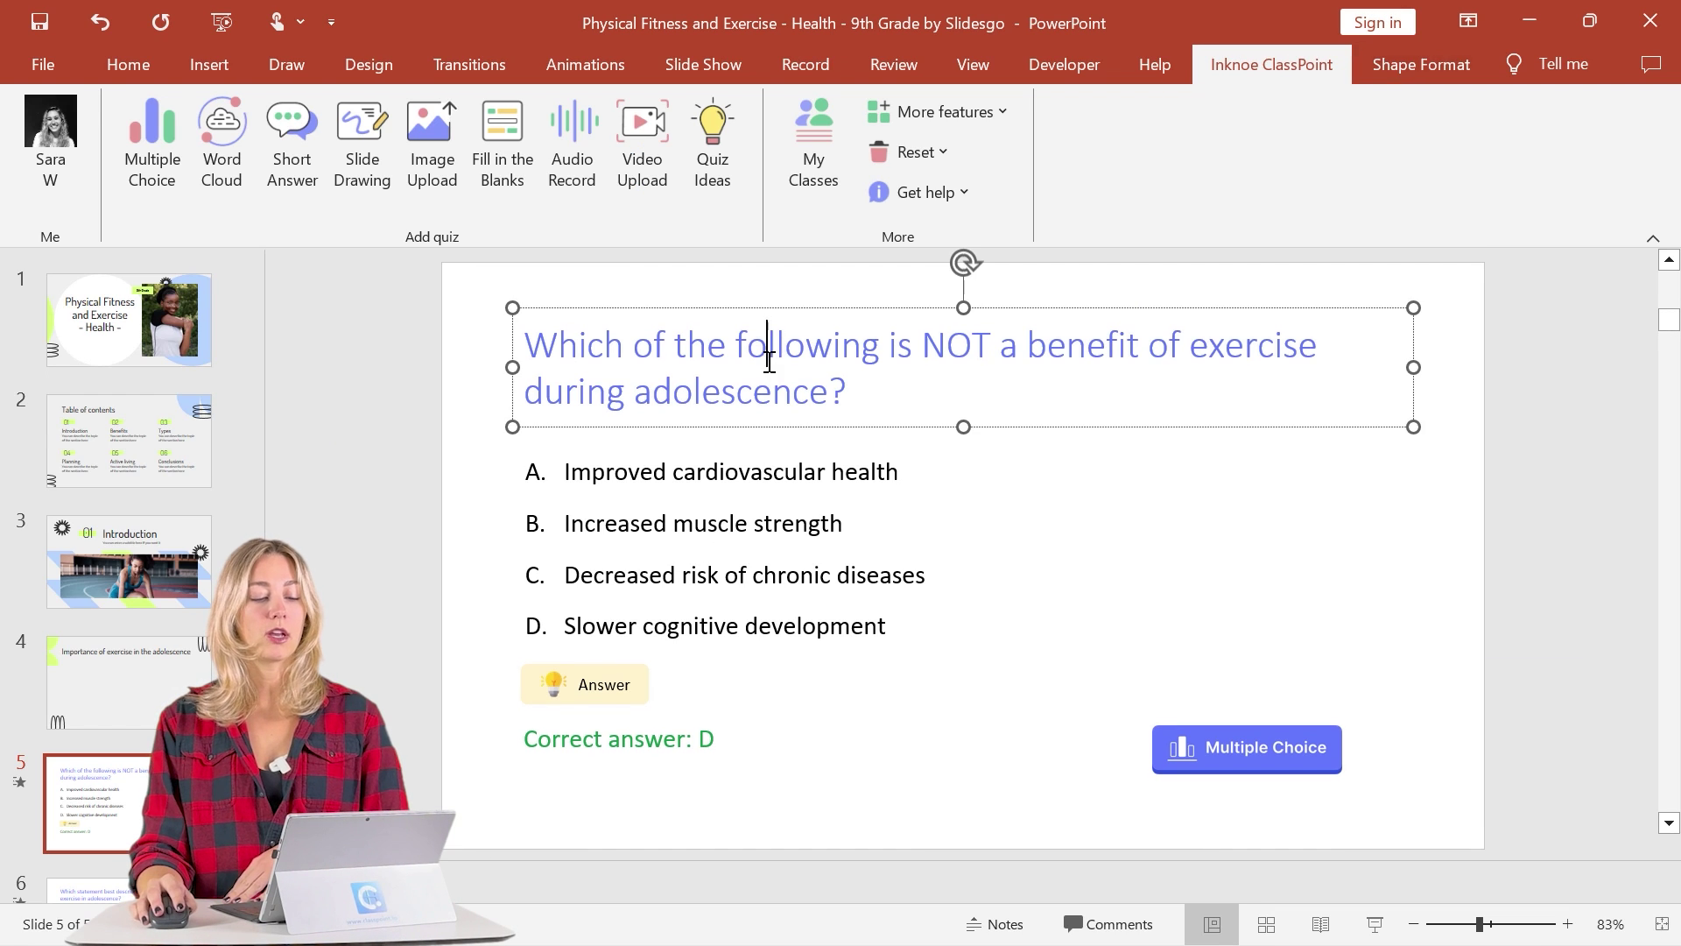
click(824, 510)
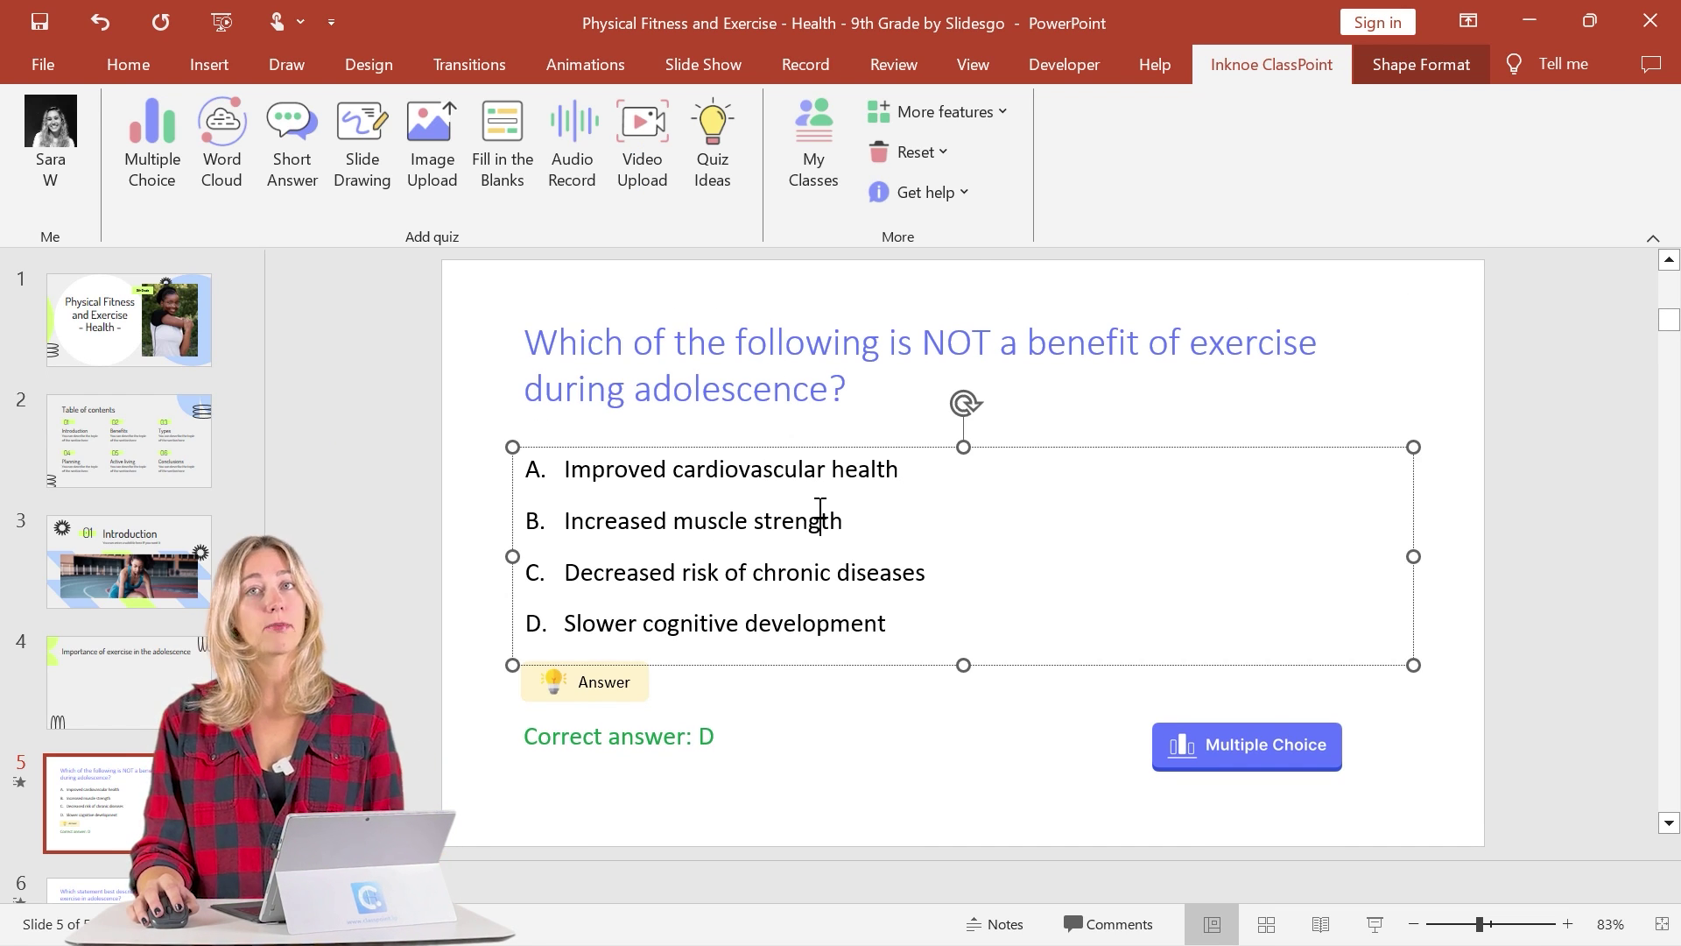
click(833, 379)
click(468, 379)
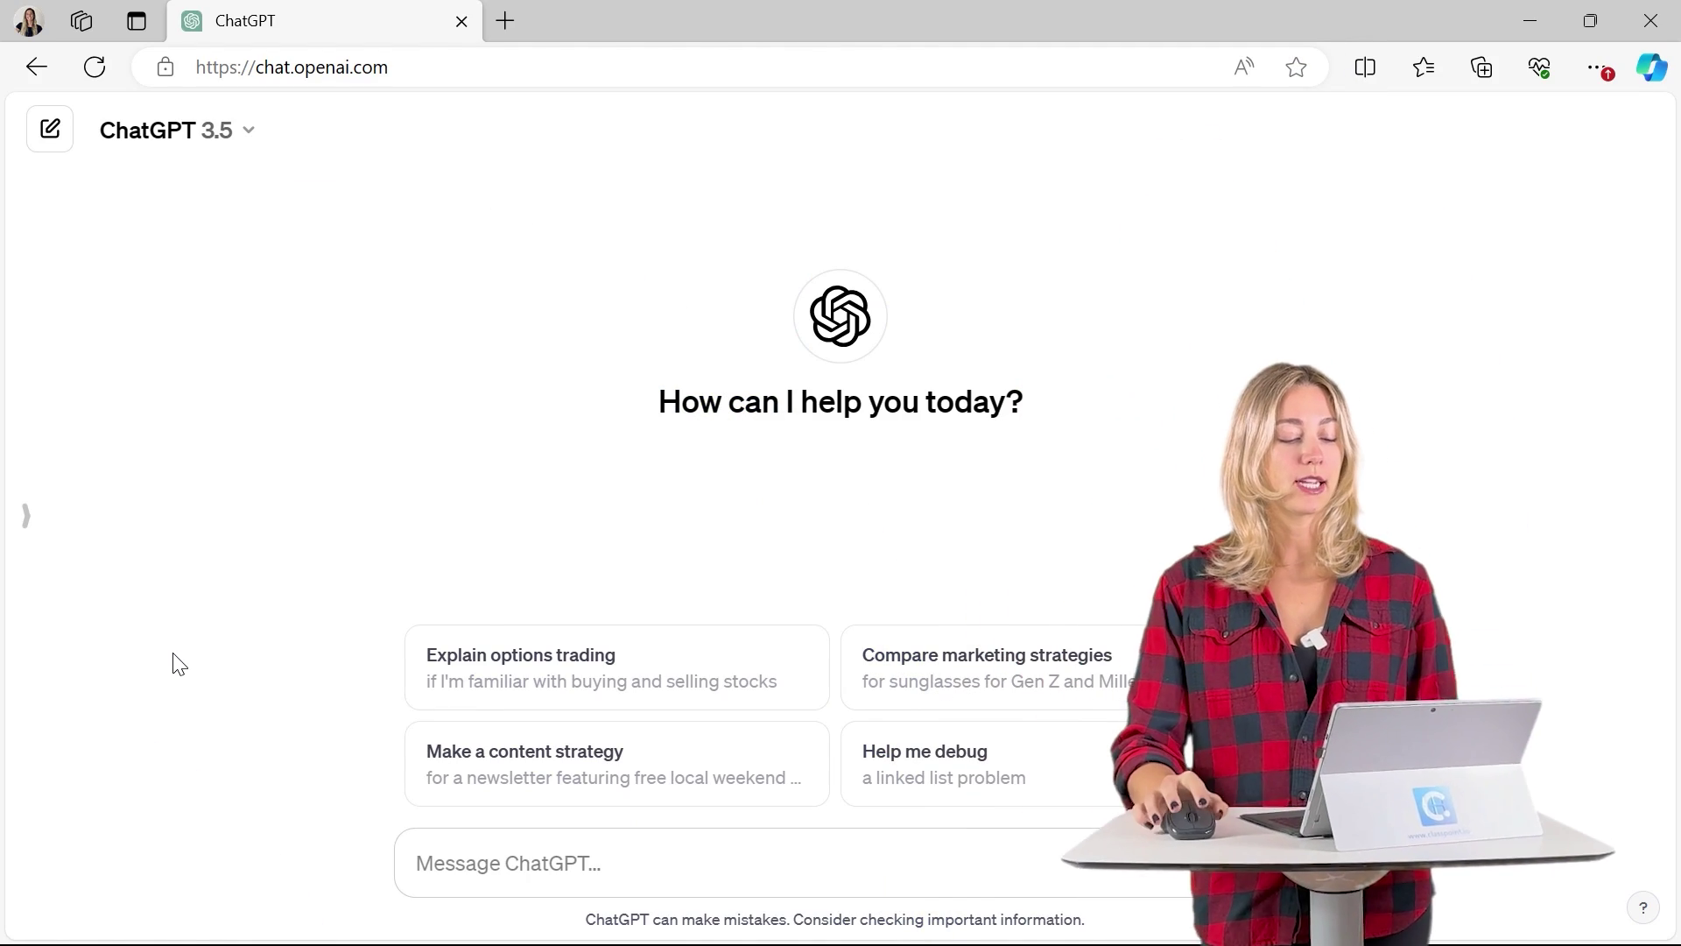
Step: Paste the VBA prompt, fill in 'ecosystems for the 5th grade' and 7 slides, and send it
text(Write me VBA PowerPoint codes on [topic]. Make it [number] slides.)
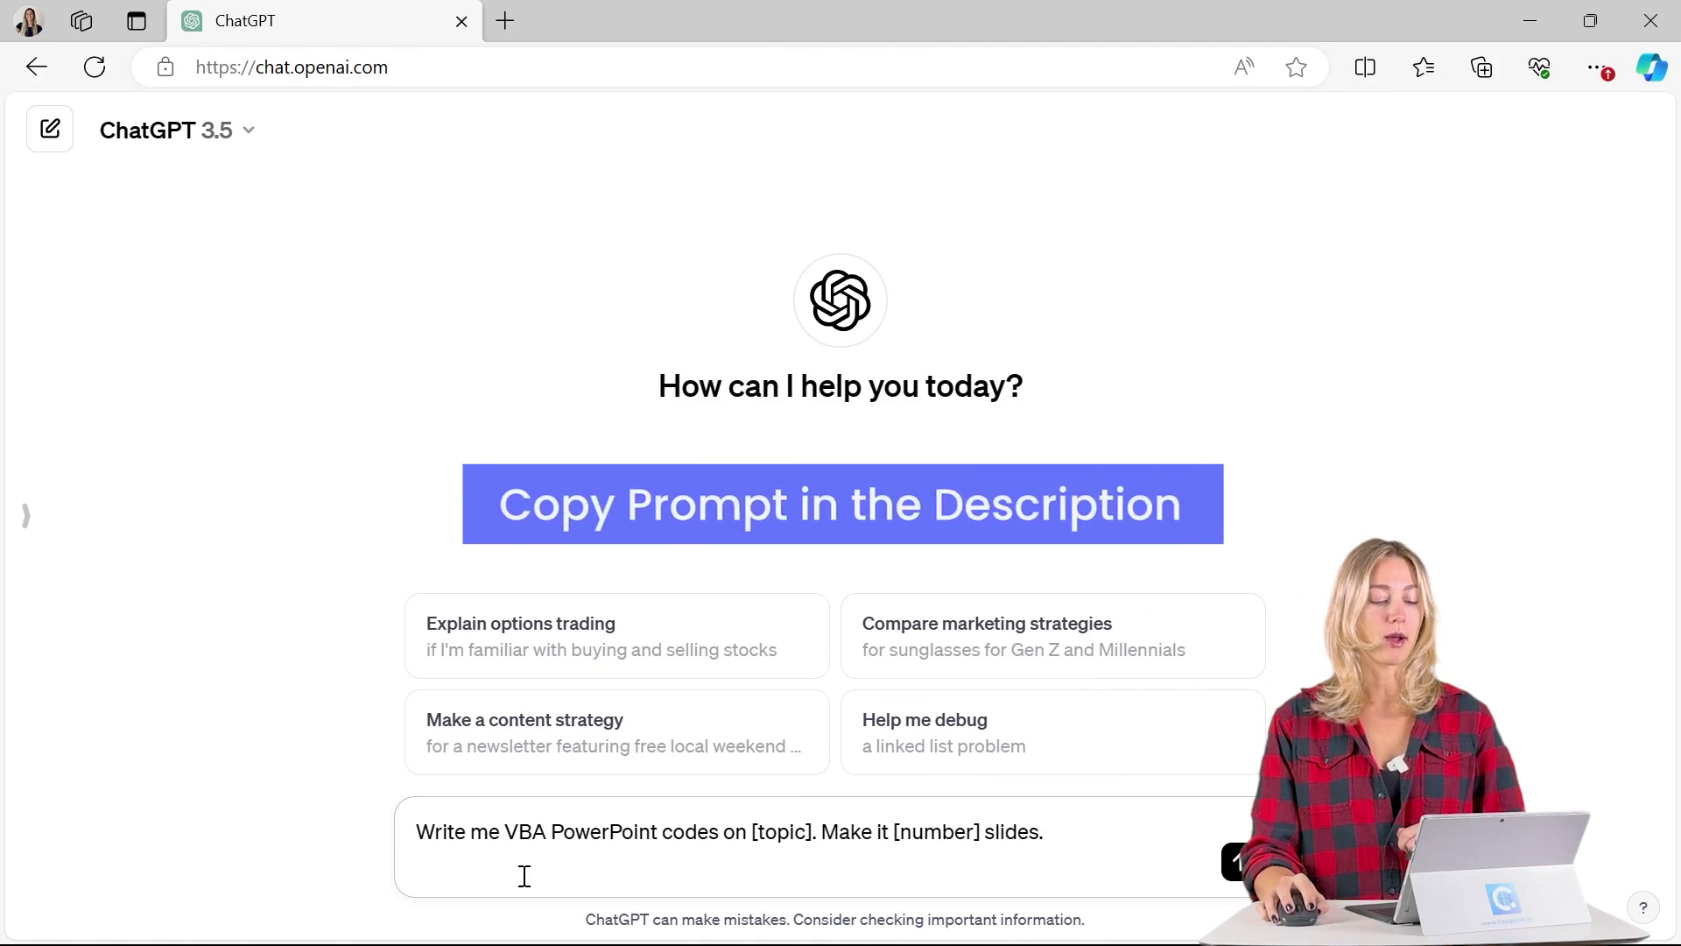
key(BackSpace)
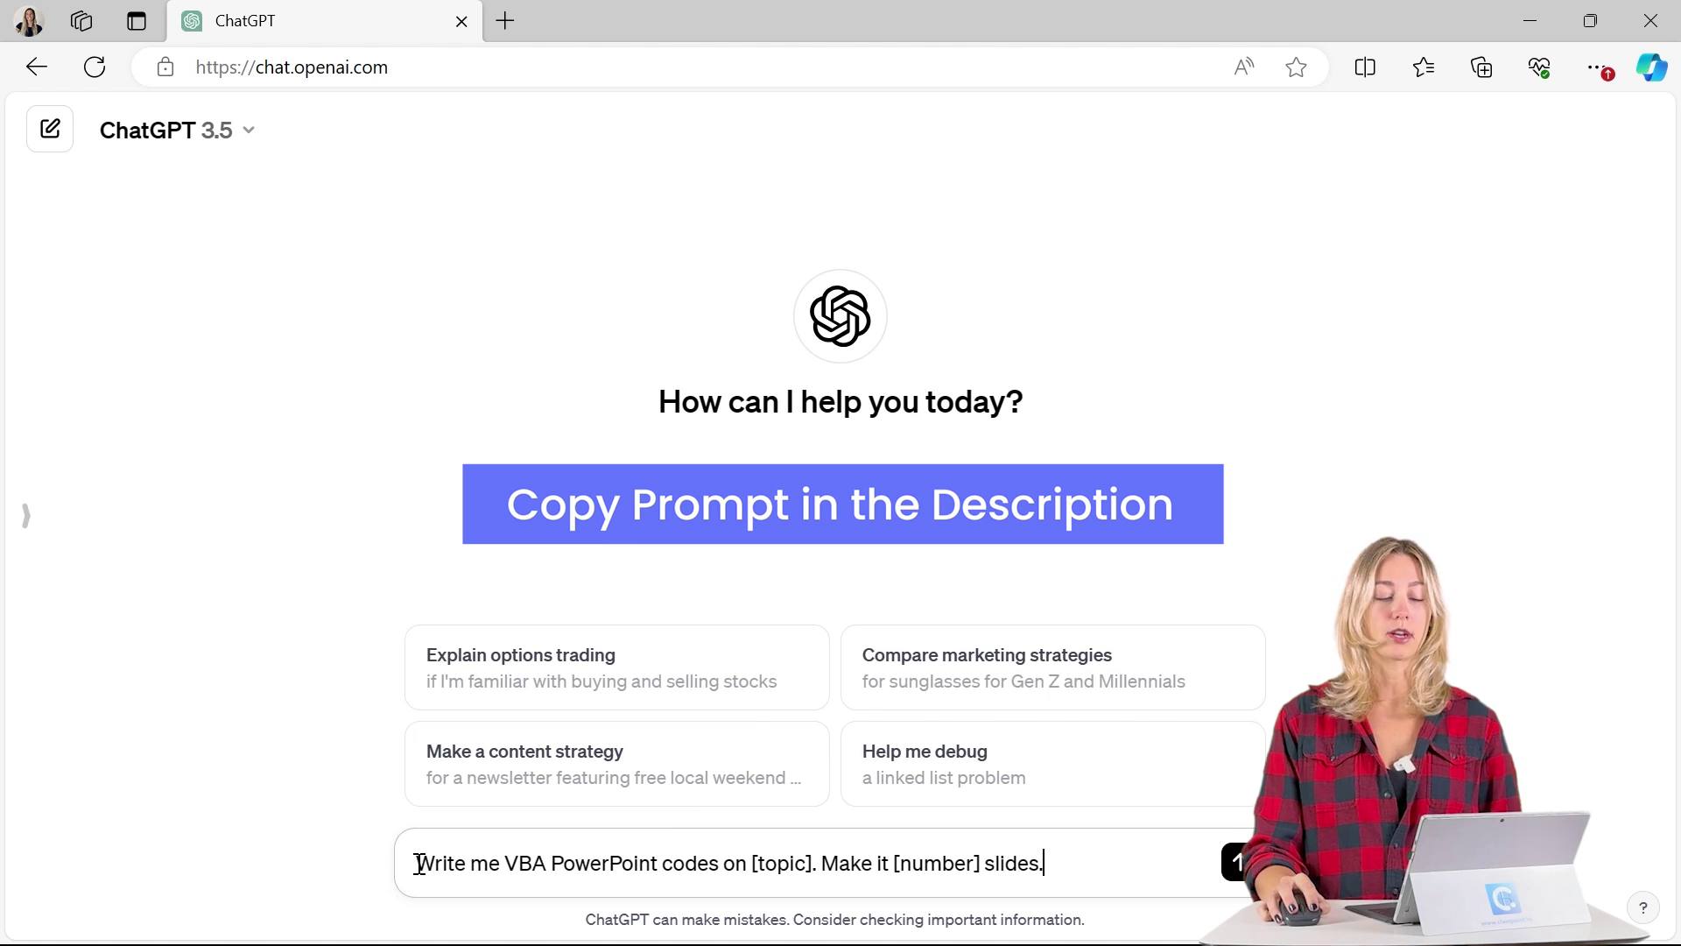
drag(437, 865, 770, 864)
double_click(775, 861)
key(BackSpace)
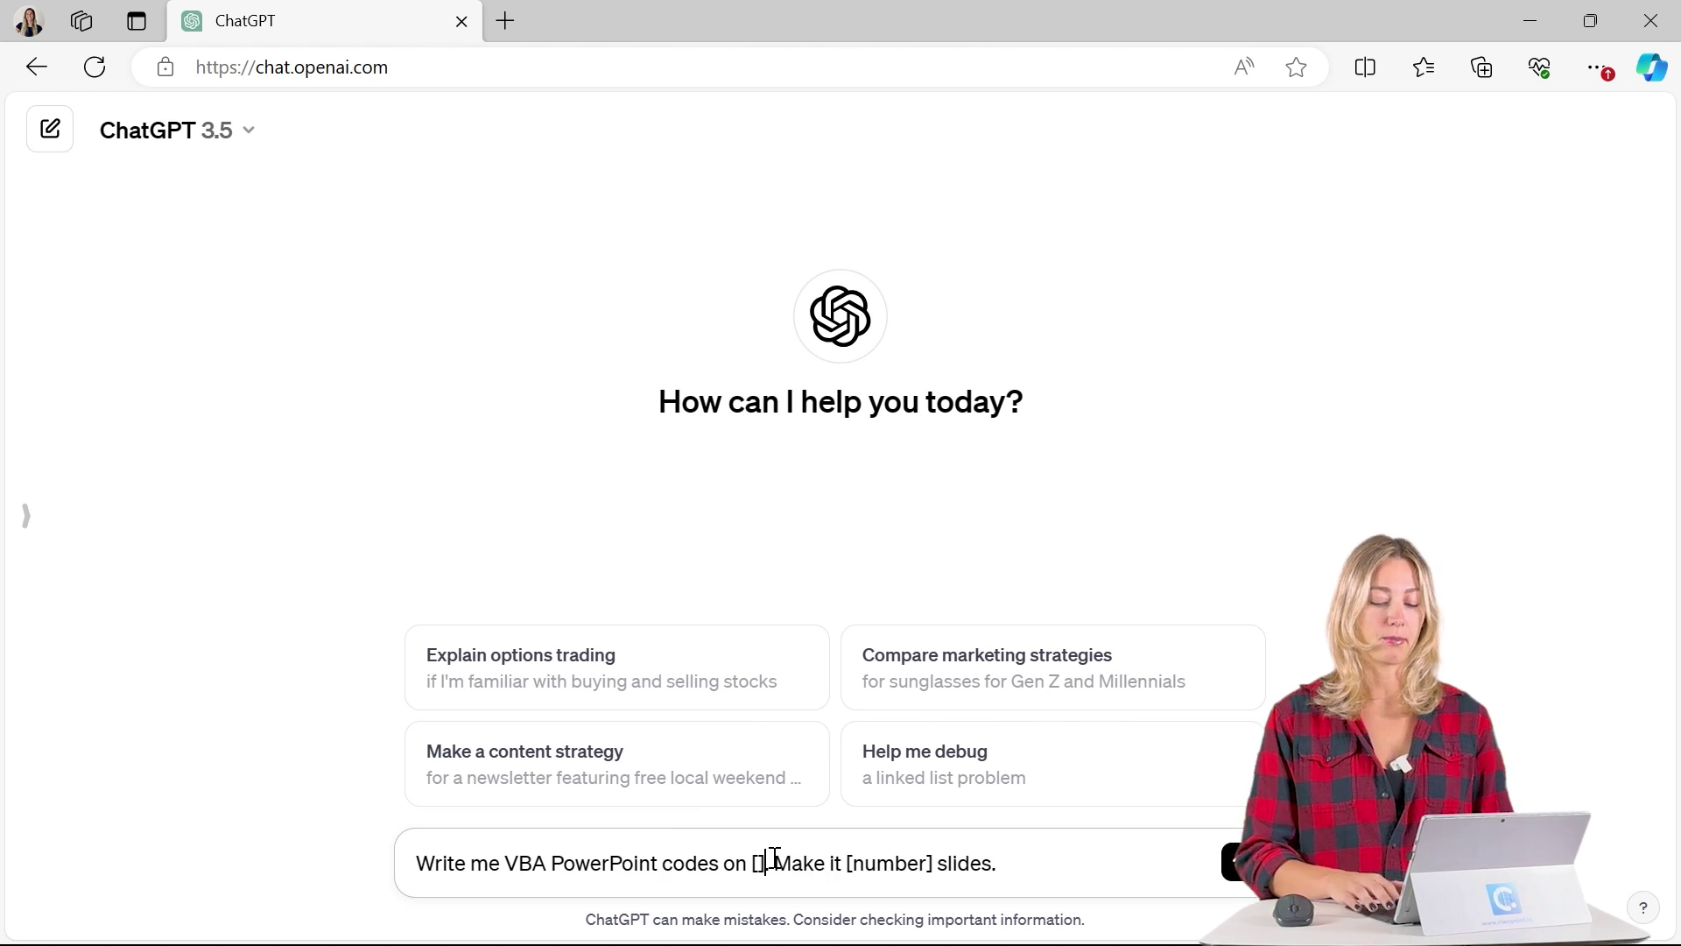
key(Delete)
key(BackSpace)
text(eco)
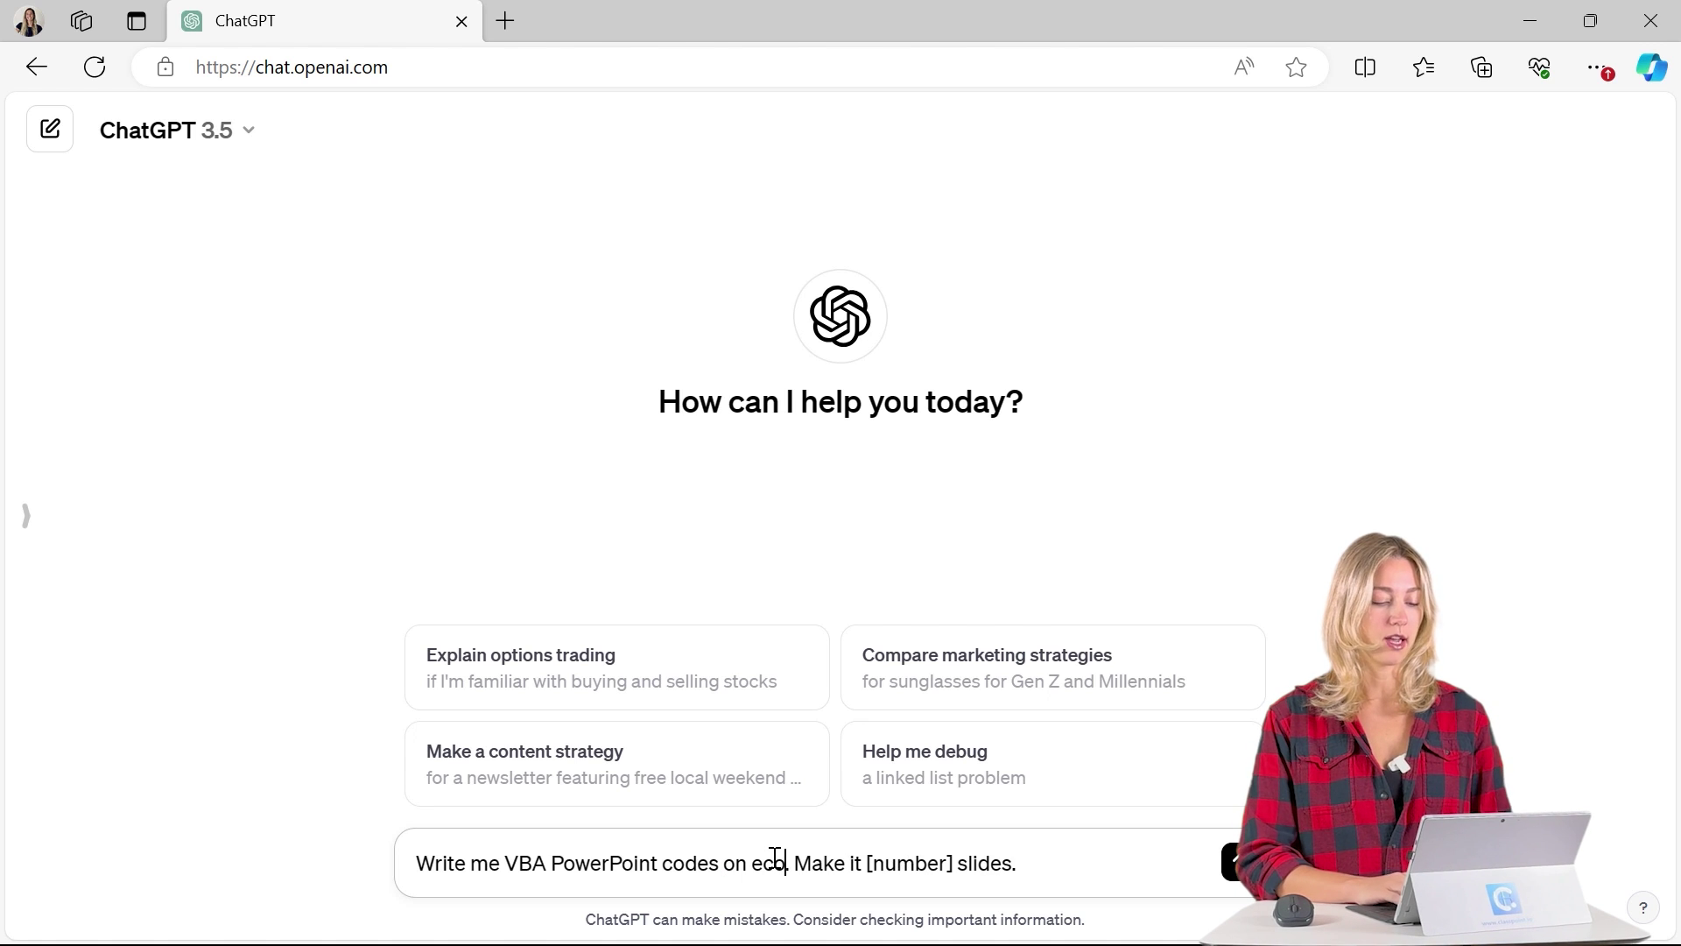
text(systems for the 5th grade)
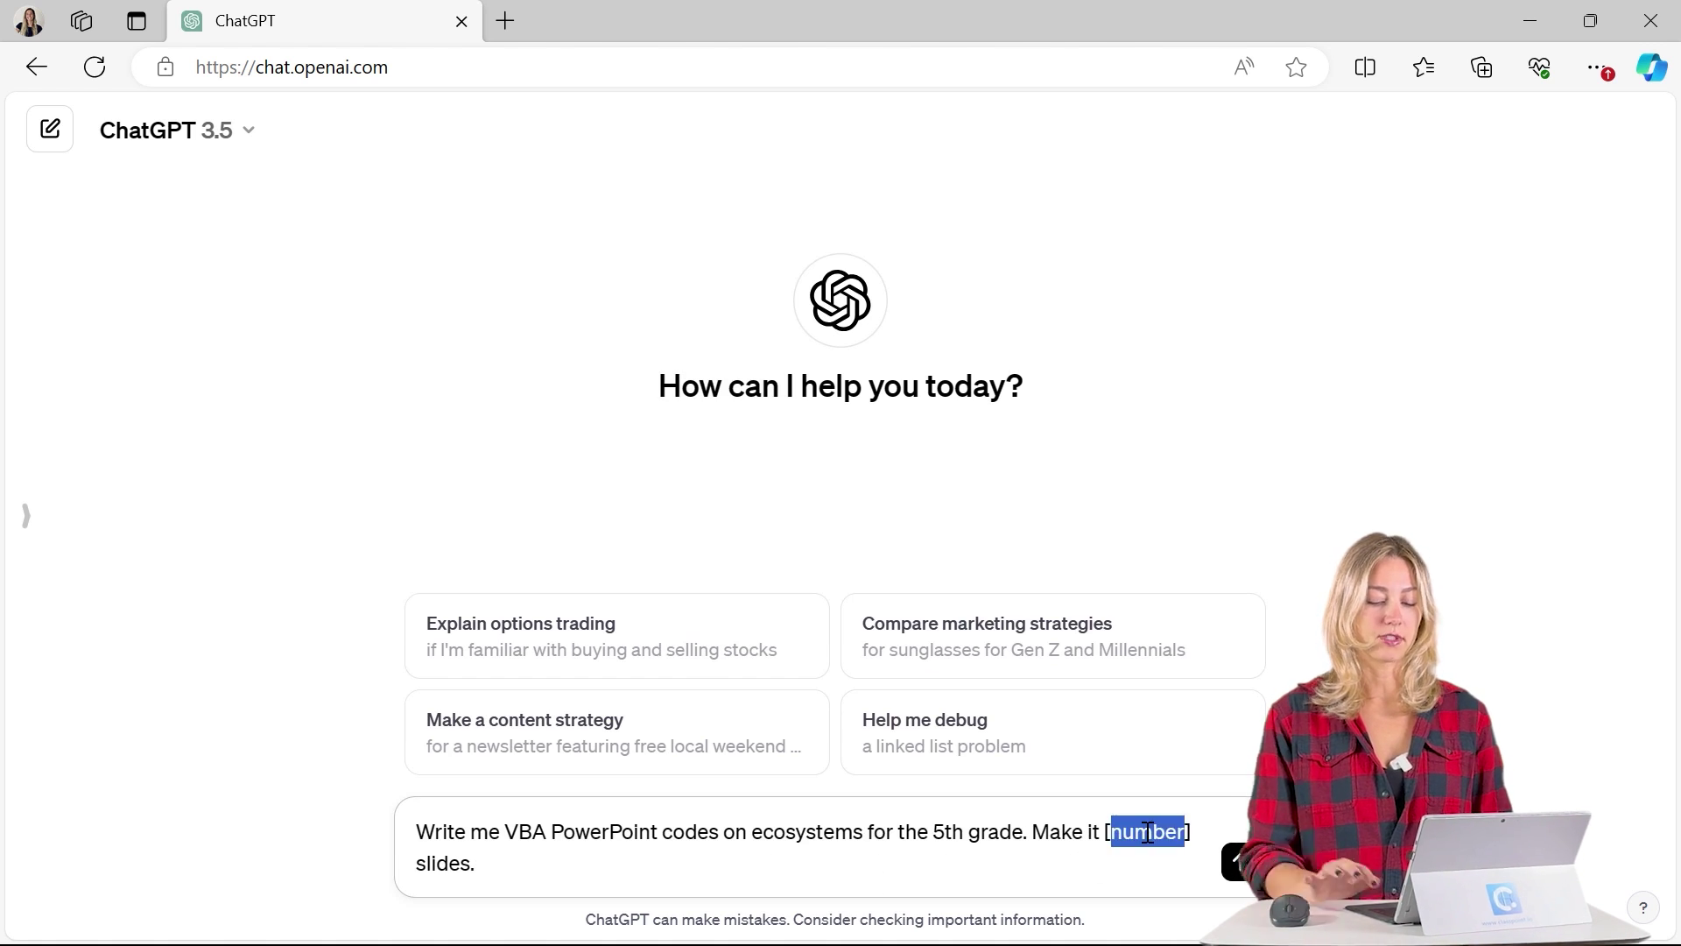
key(BackSpace)
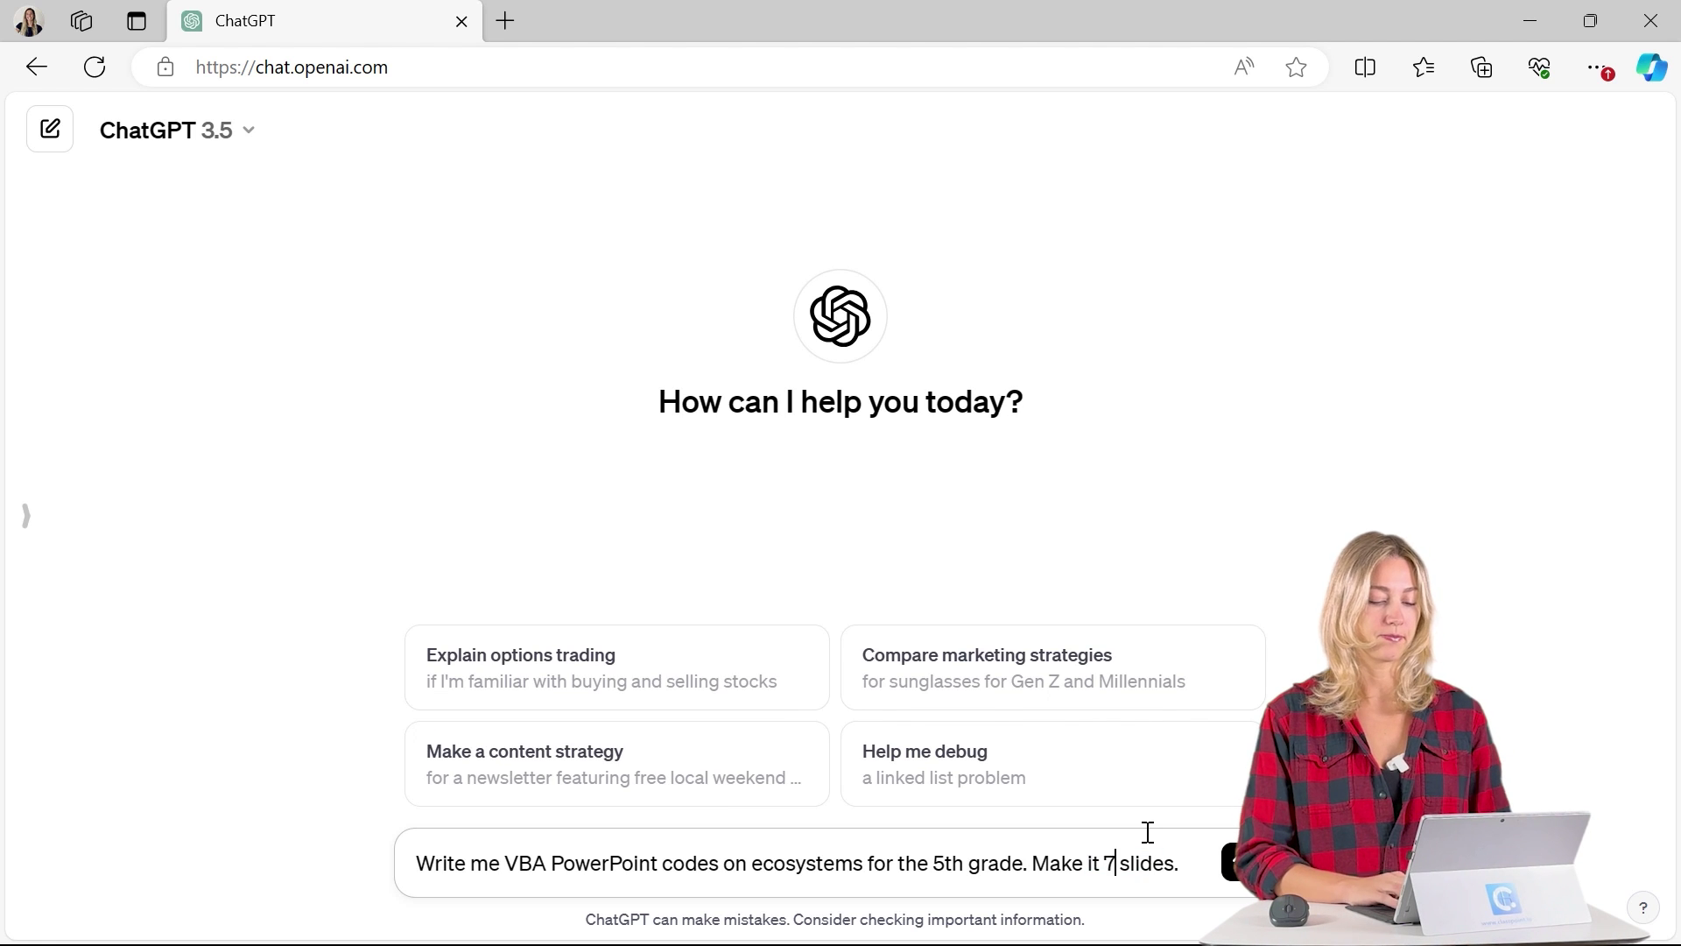
key(Return)
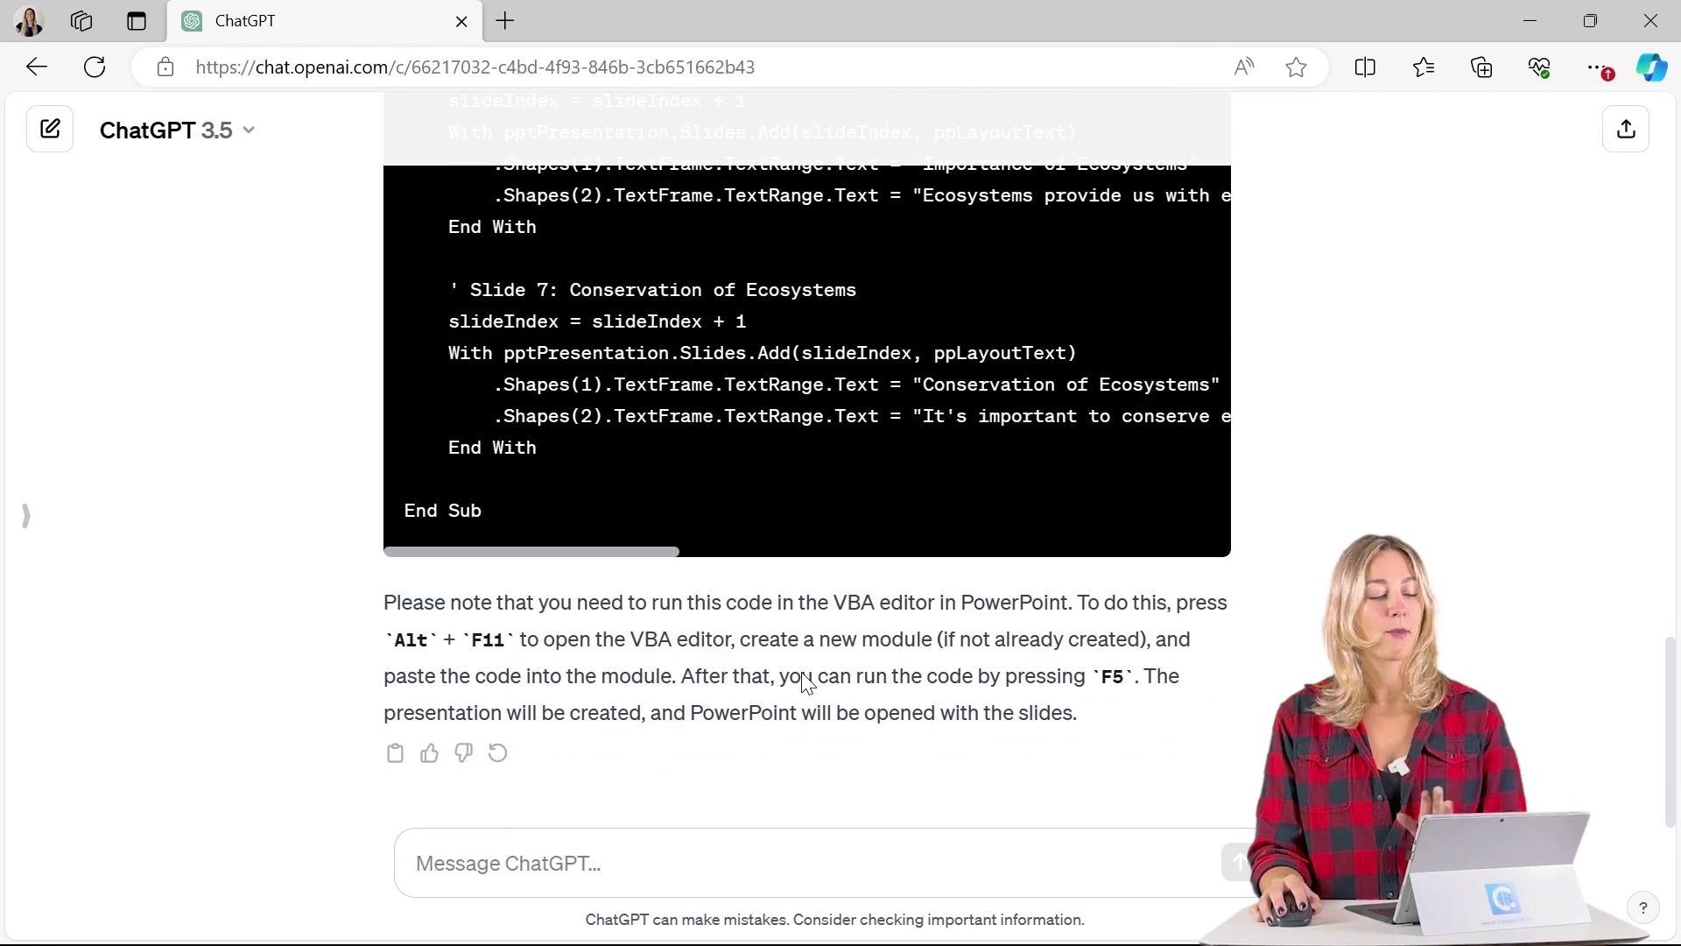
drag(525, 517, 408, 557)
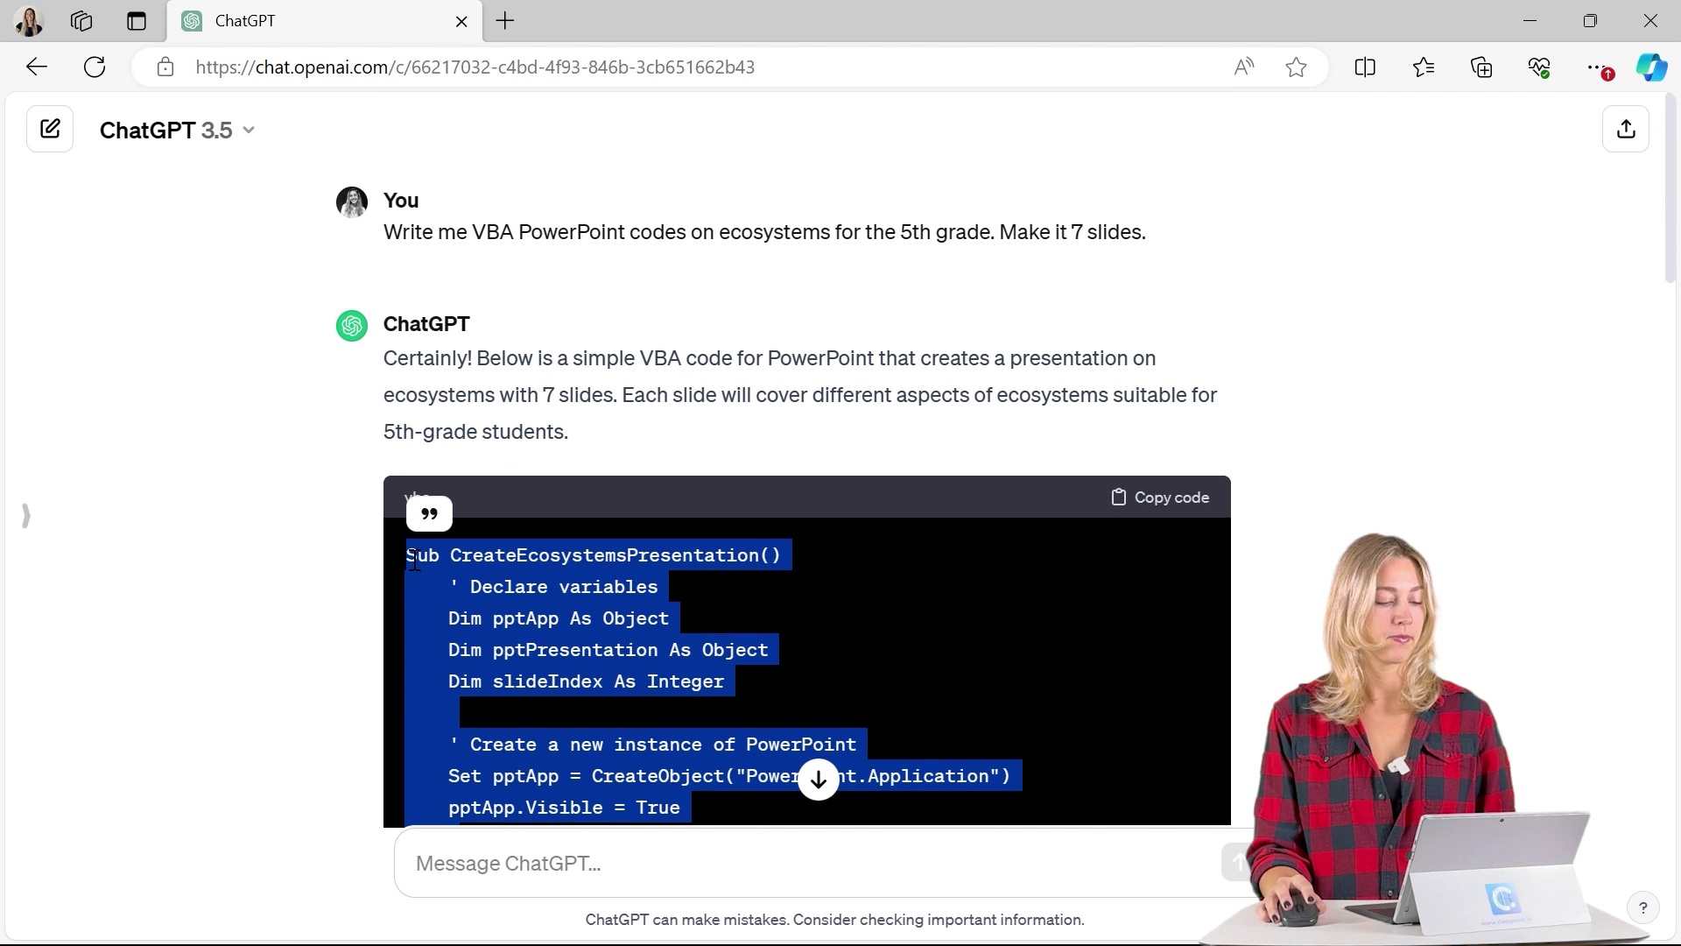
Step: Paste the ChatGPT macro into Module3 in the VBA editor and run it
click(1530, 20)
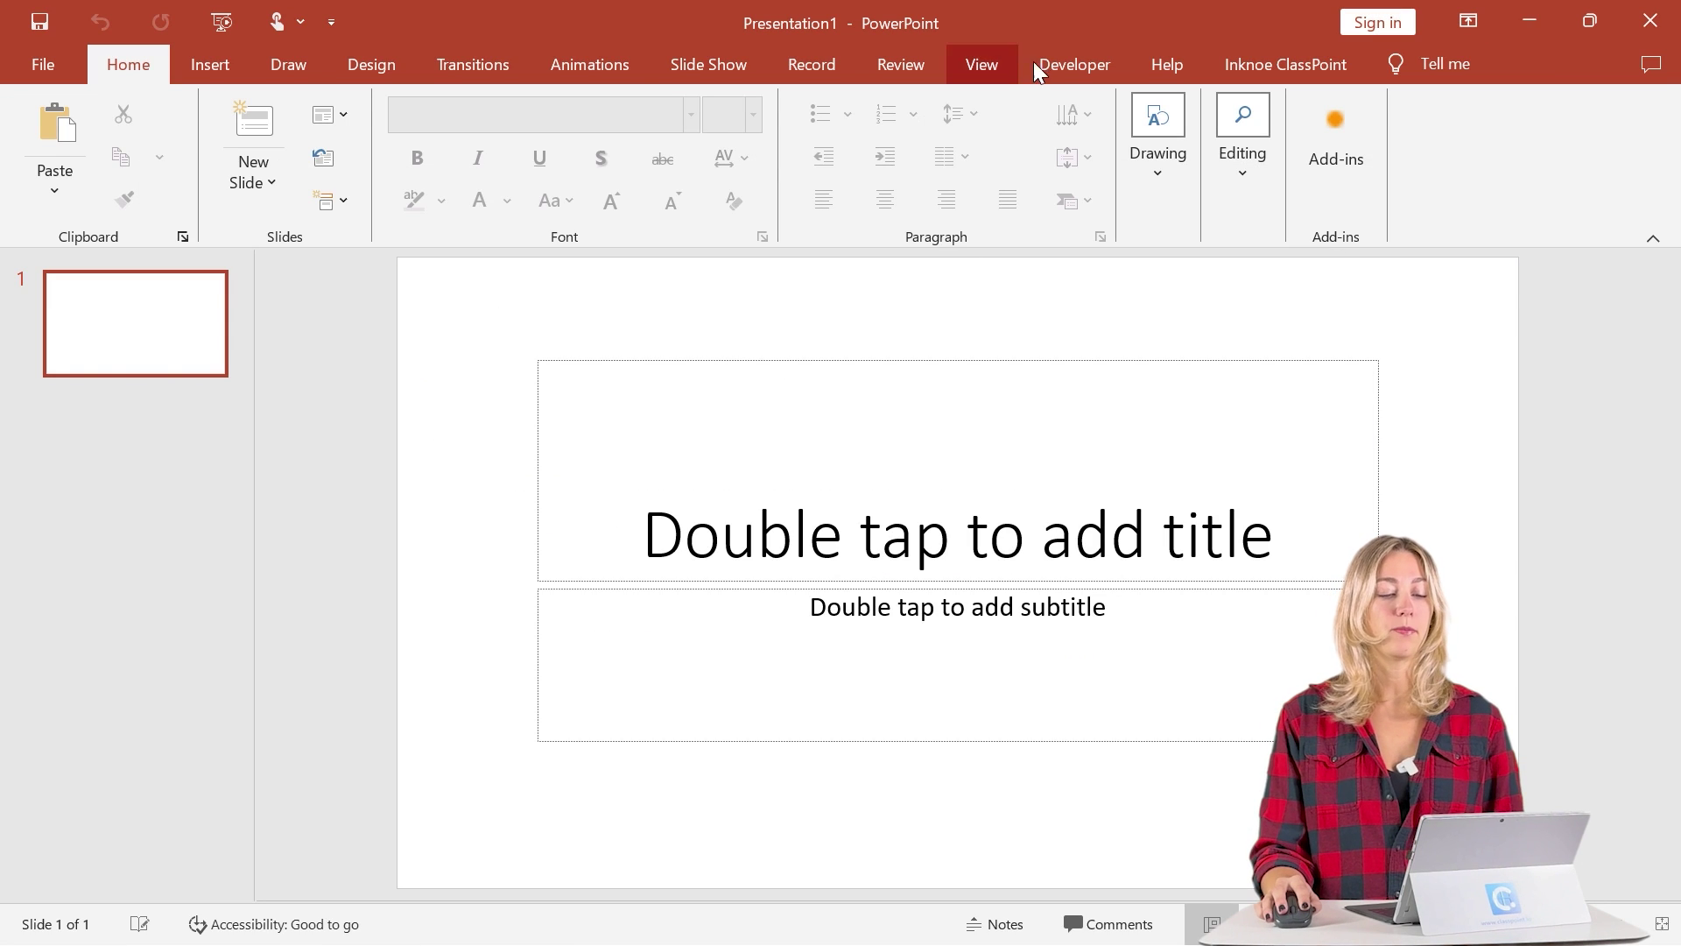
click(1064, 70)
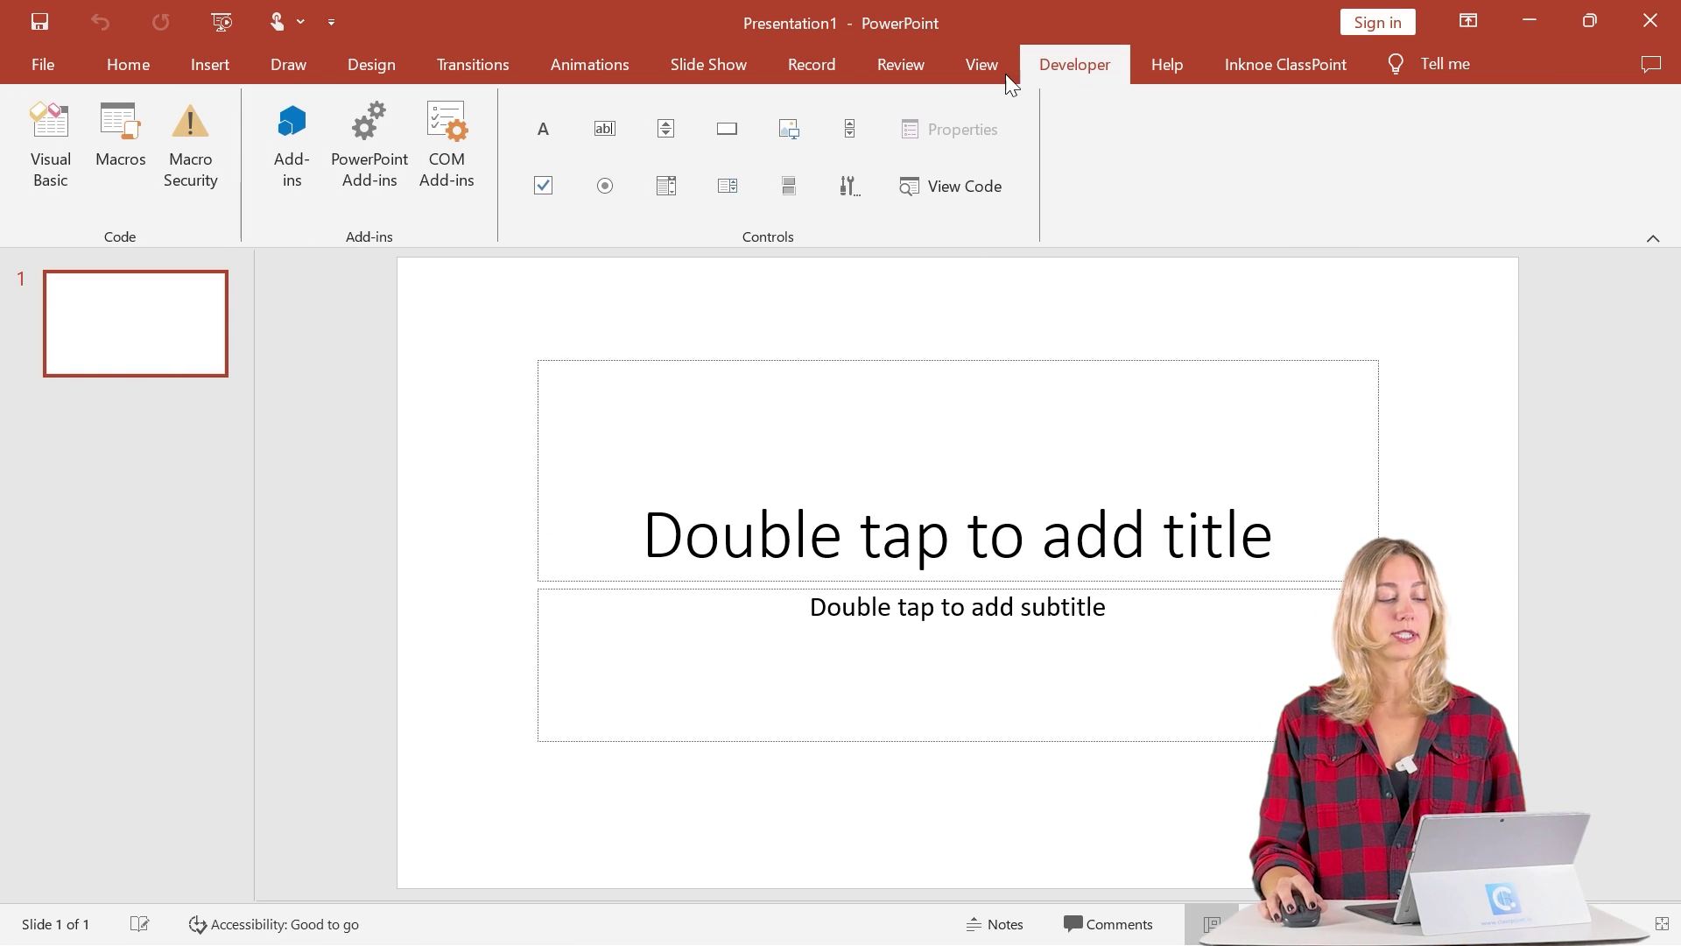
click(44, 165)
key(ctrl+v)
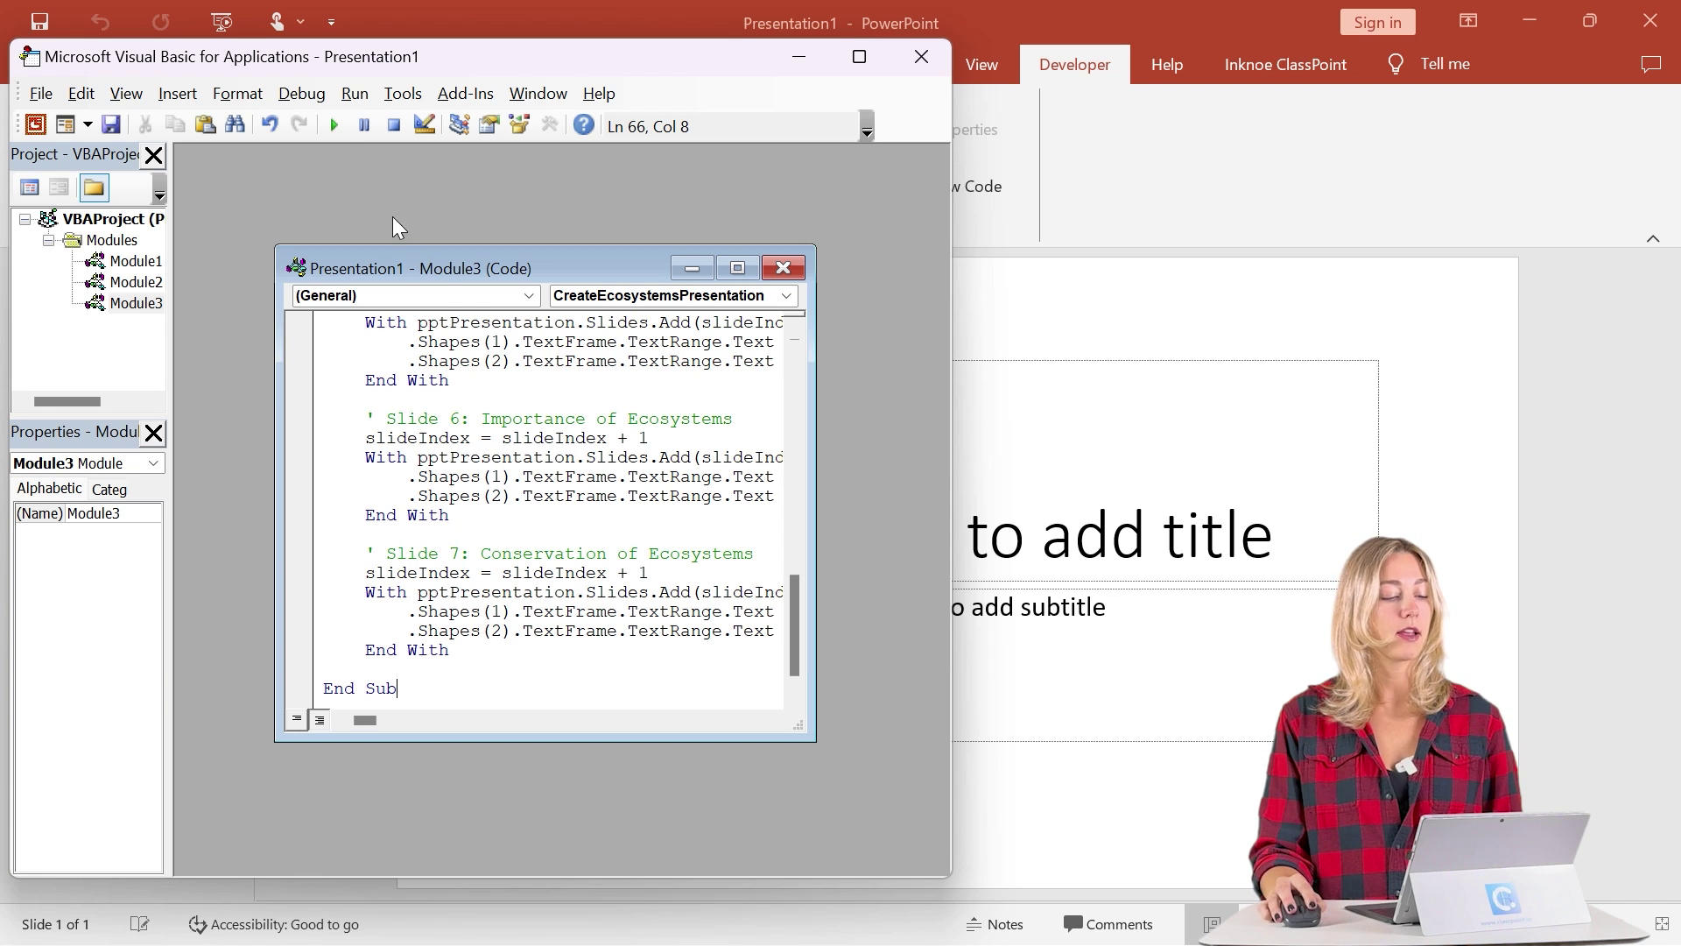
click(332, 125)
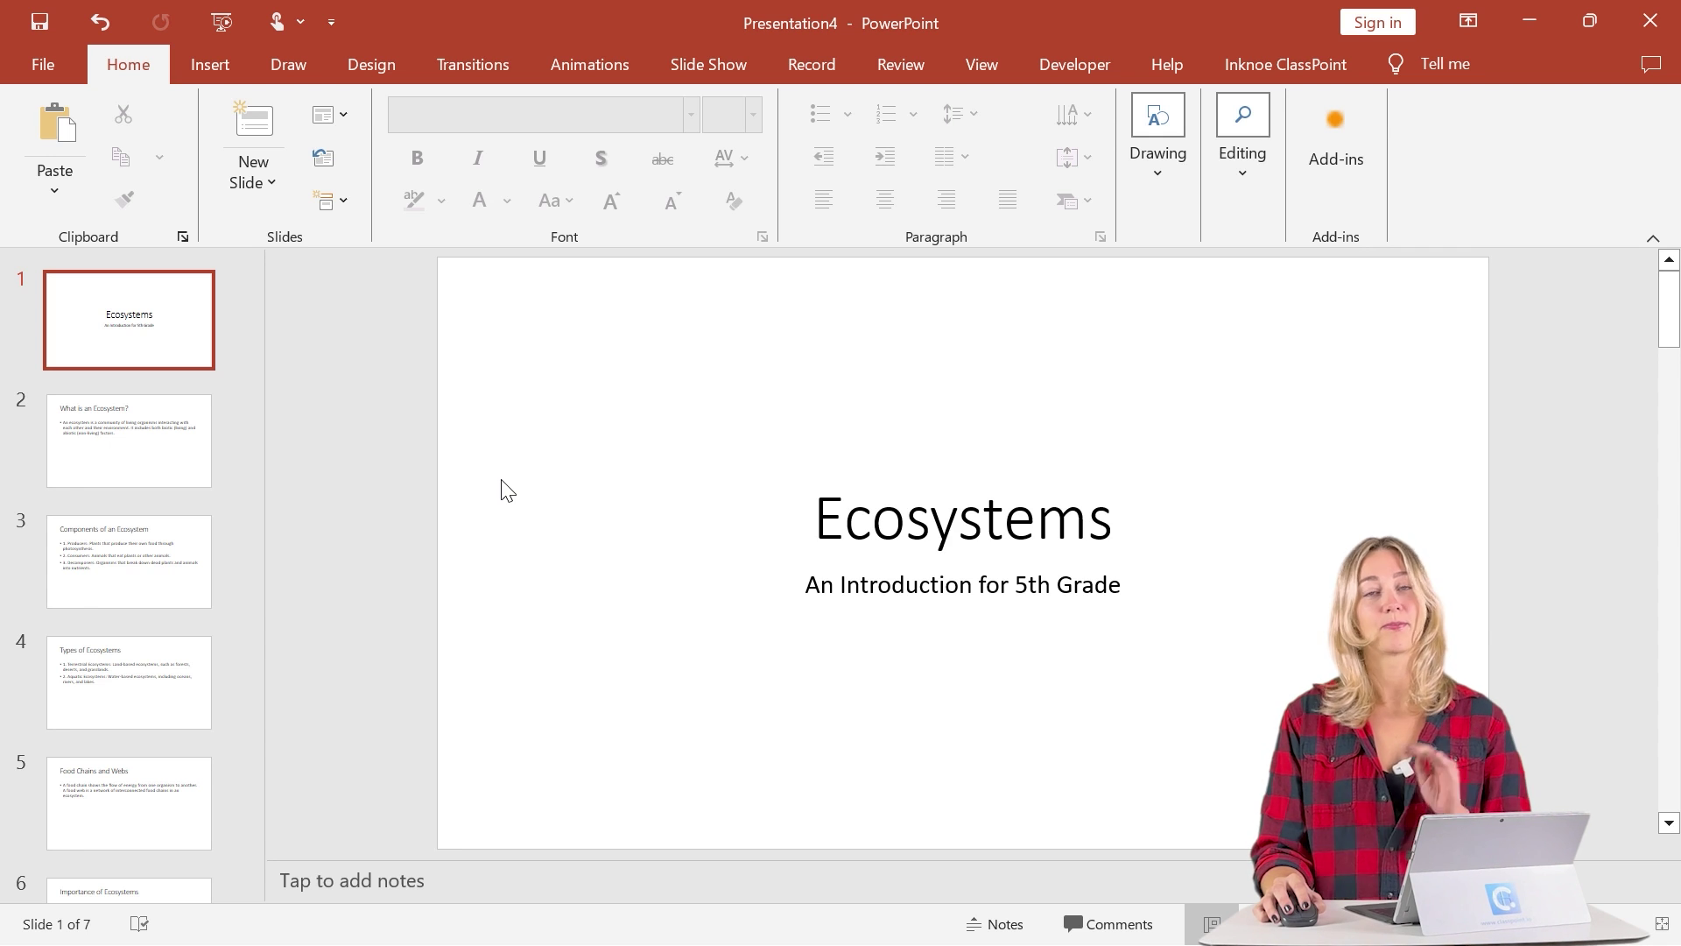
Step: Scroll the thumbnails and view slide 3 of the new Ecosystems deck
scroll(158, 526, down, 1)
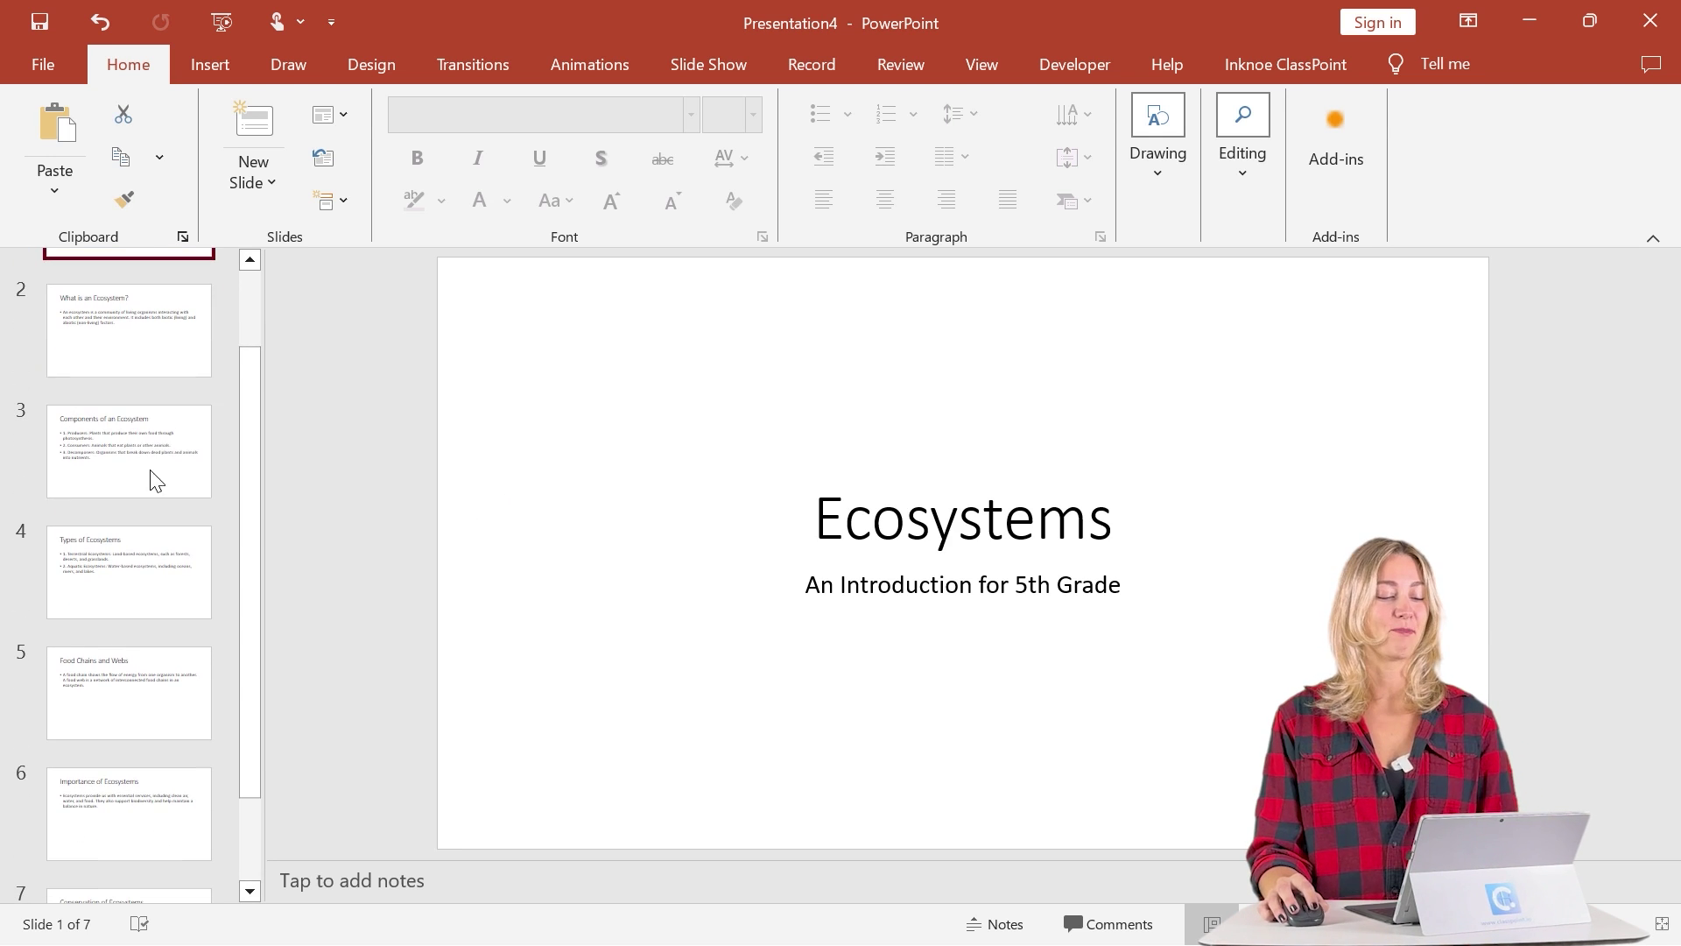
click(169, 449)
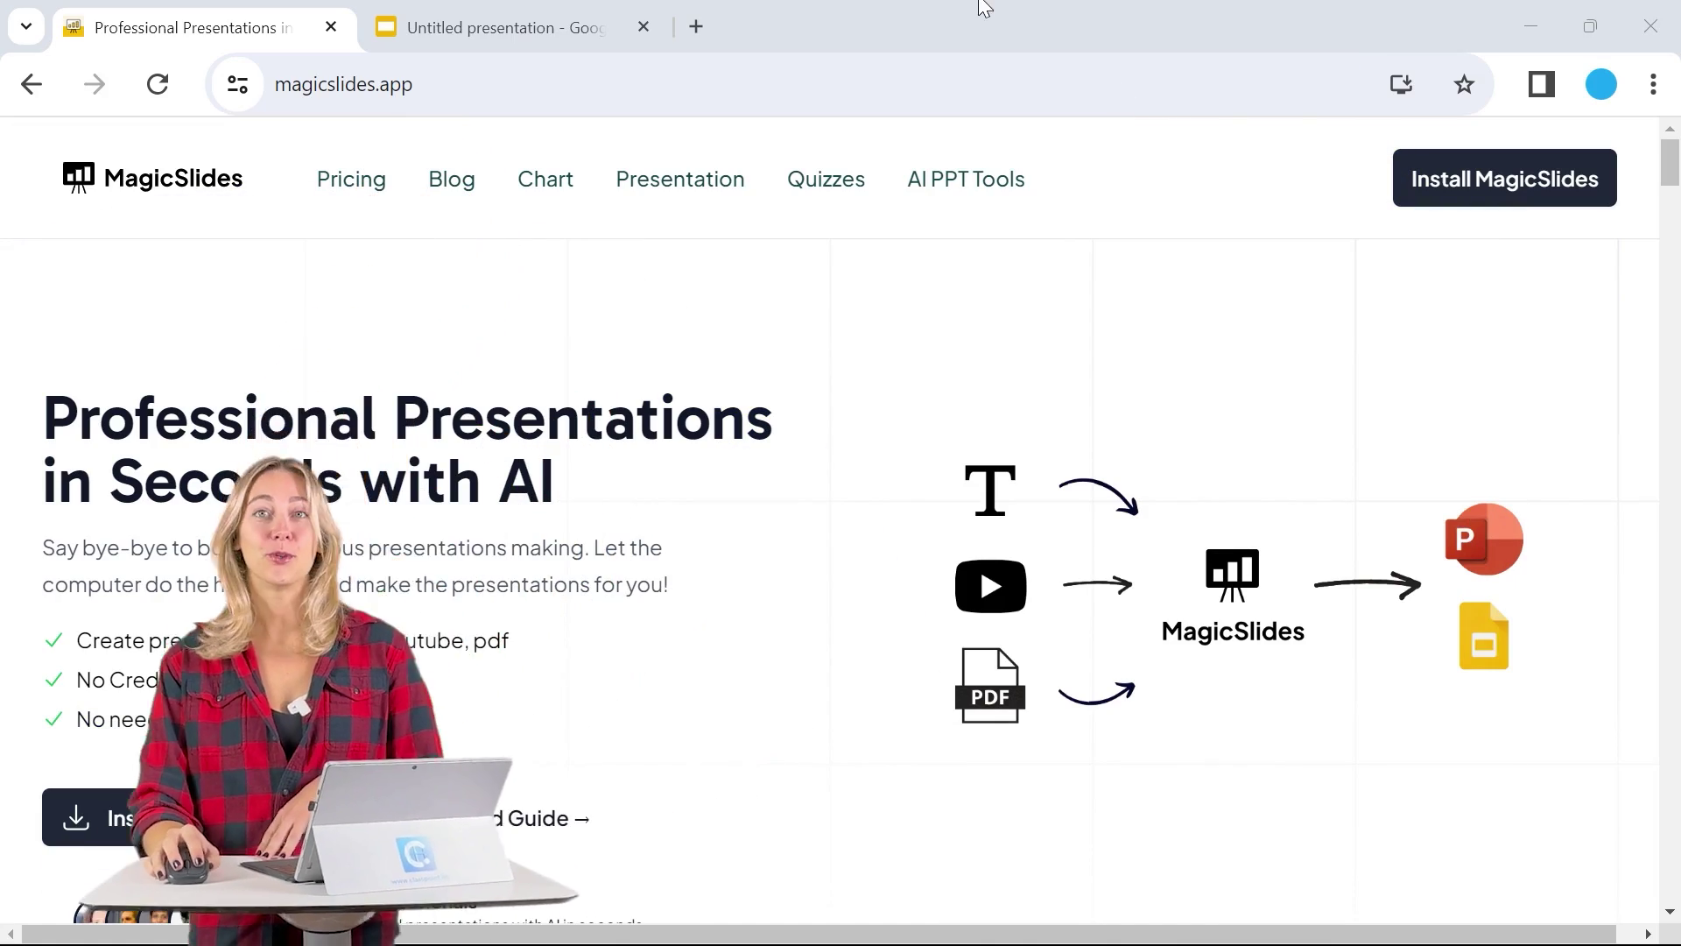
Step: Highlight the magicslides.app address, then switch to the blank Untitled presentation tab
drag(428, 103, 280, 100)
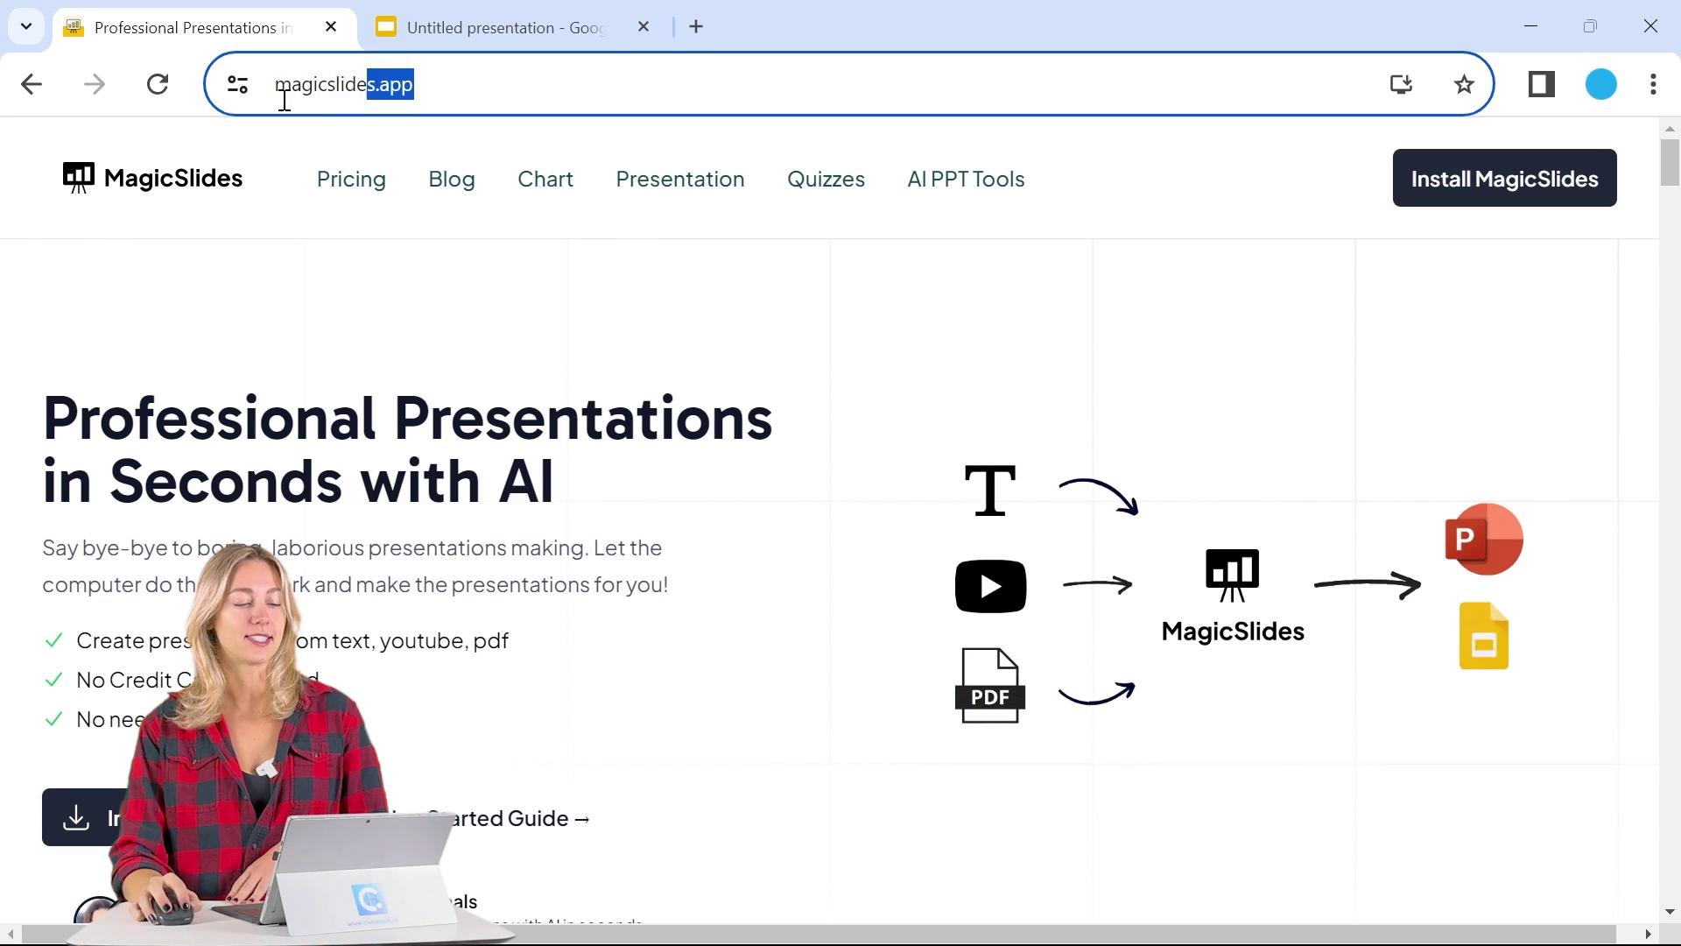
click(429, 94)
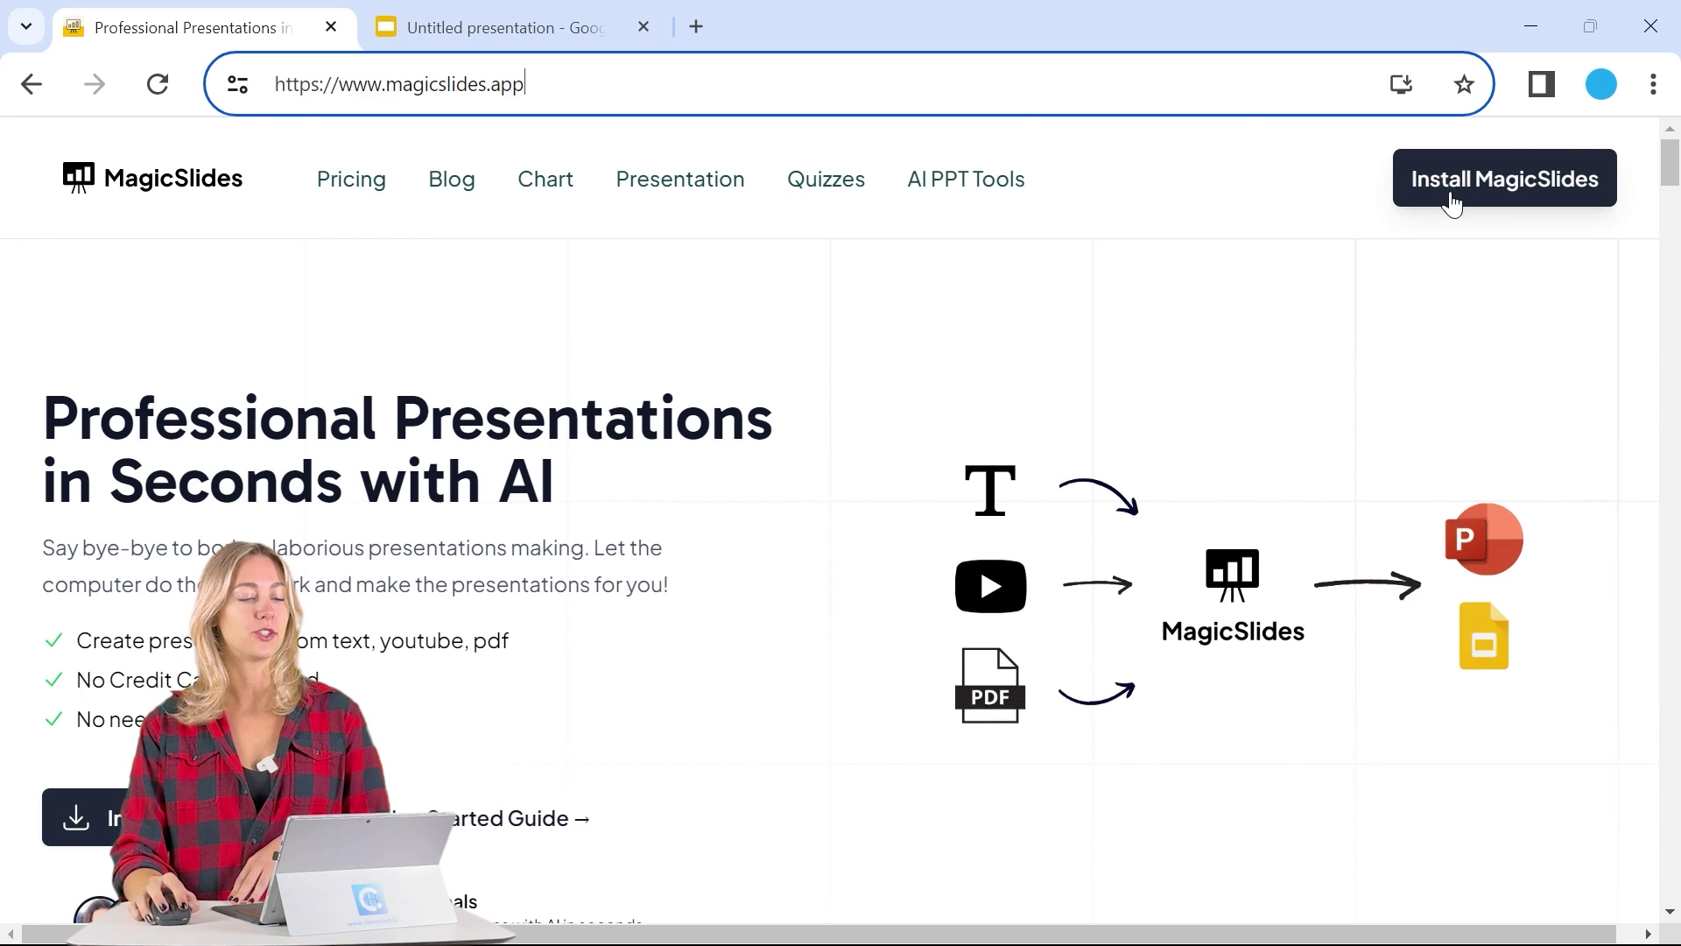
click(526, 35)
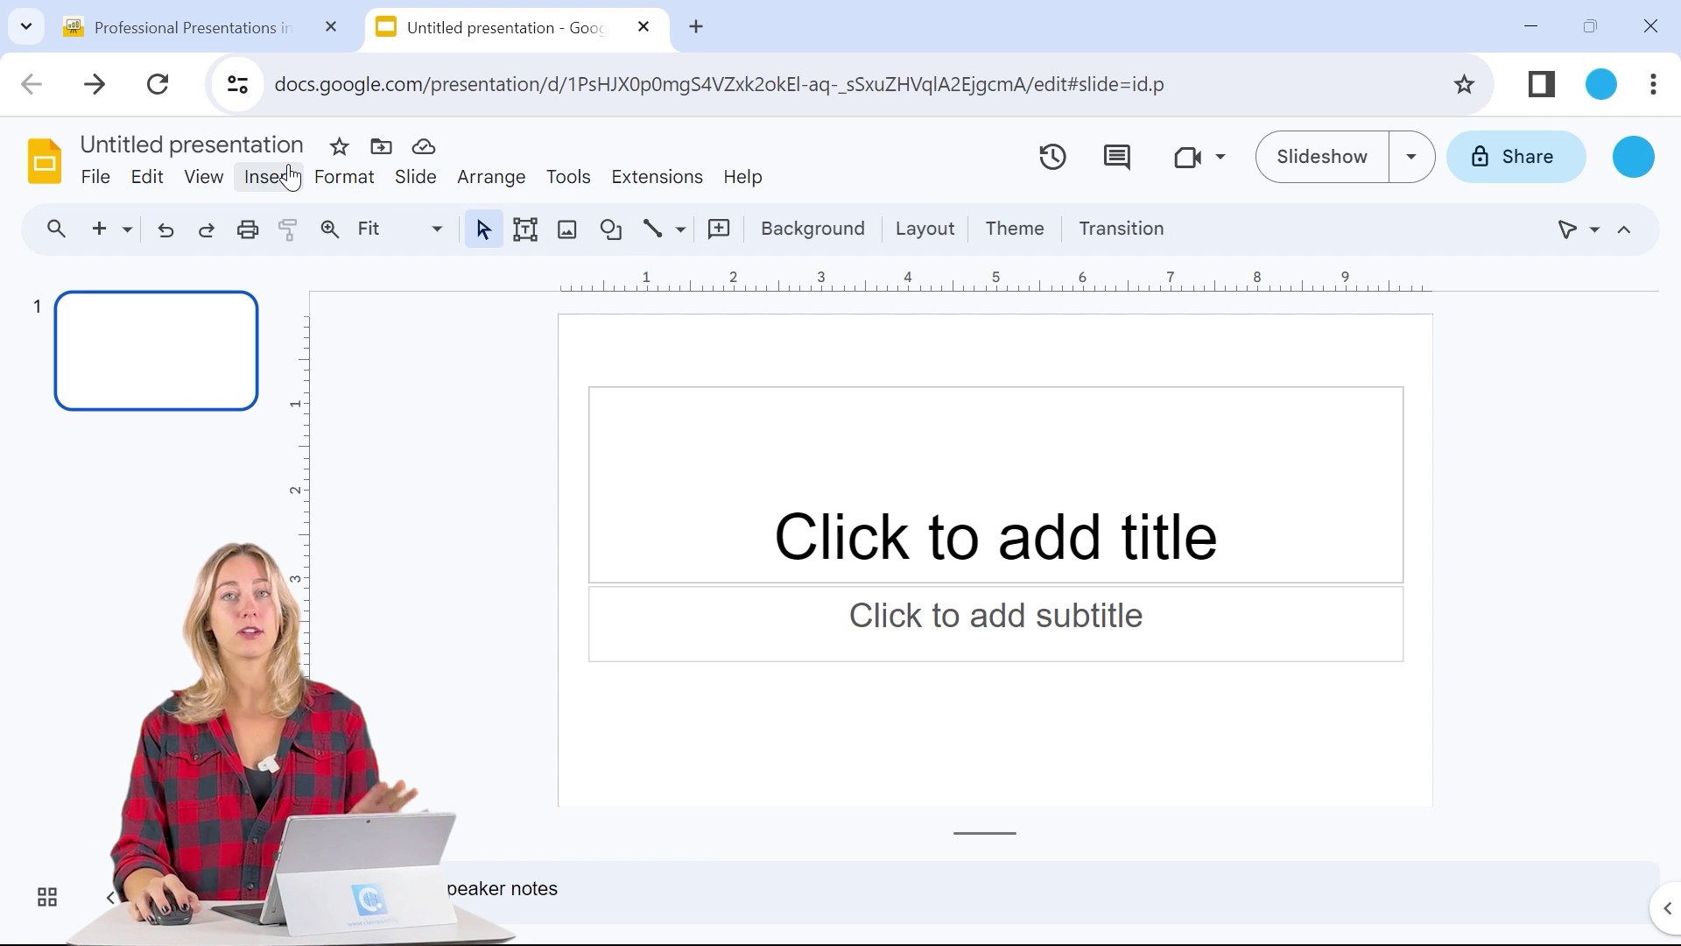
Step: Launch Extensions > MagicSlides App - GPT for Slides > Generate PPT (Open)
click(683, 187)
mouse_move(708, 353)
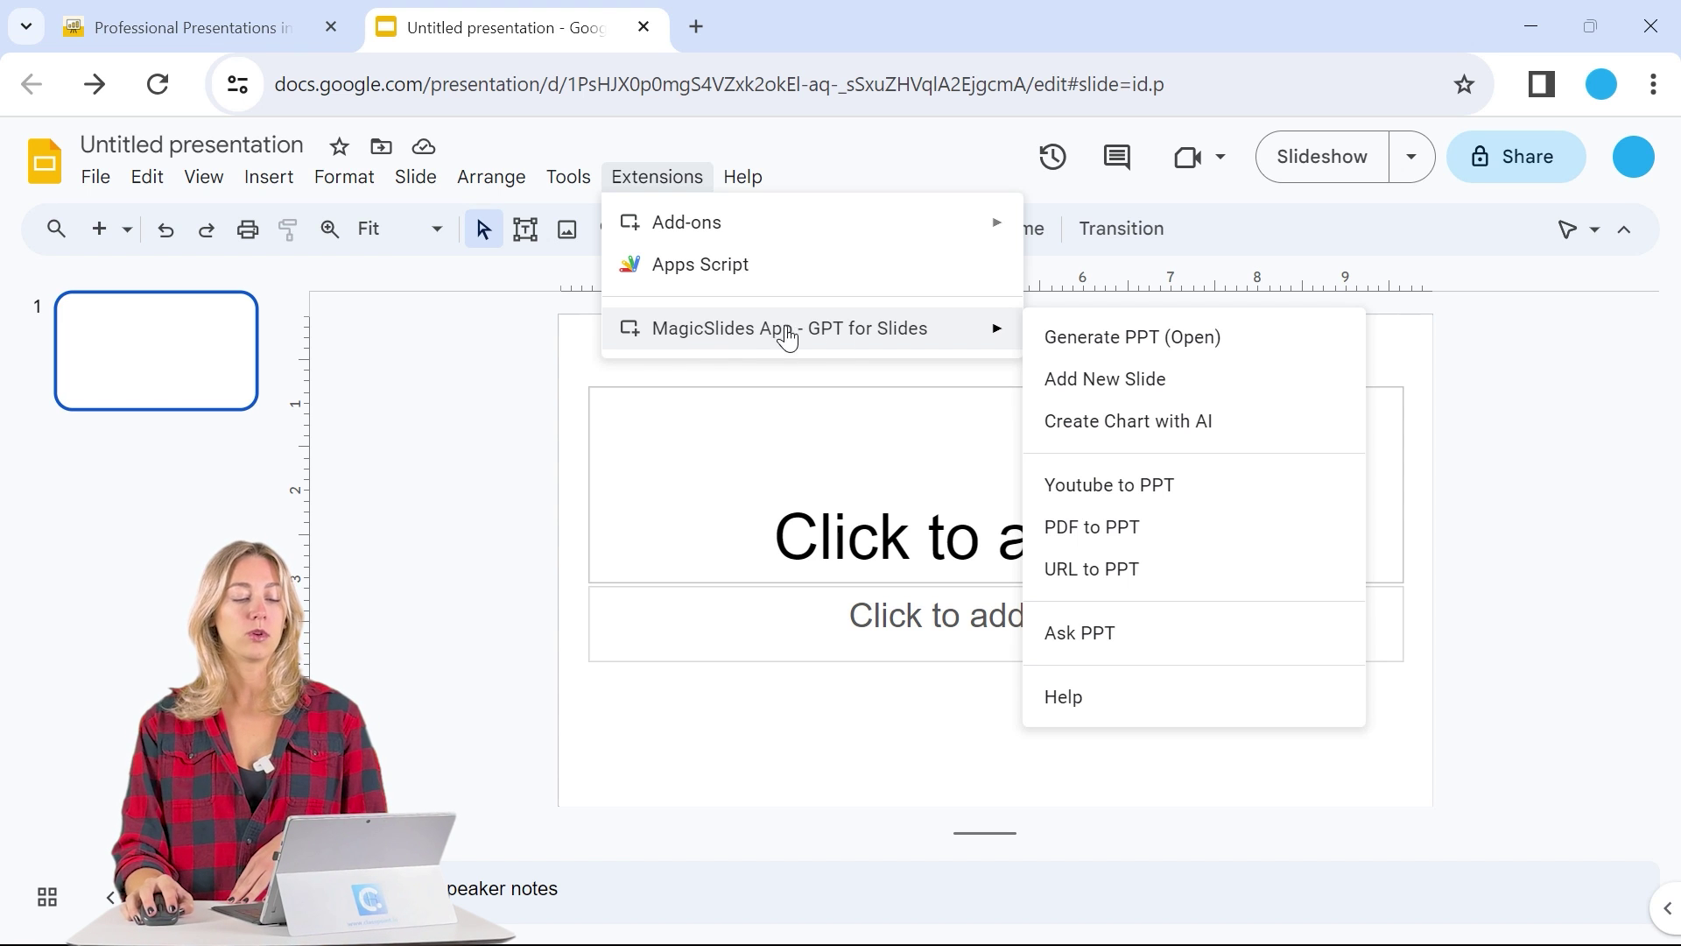
click(1133, 338)
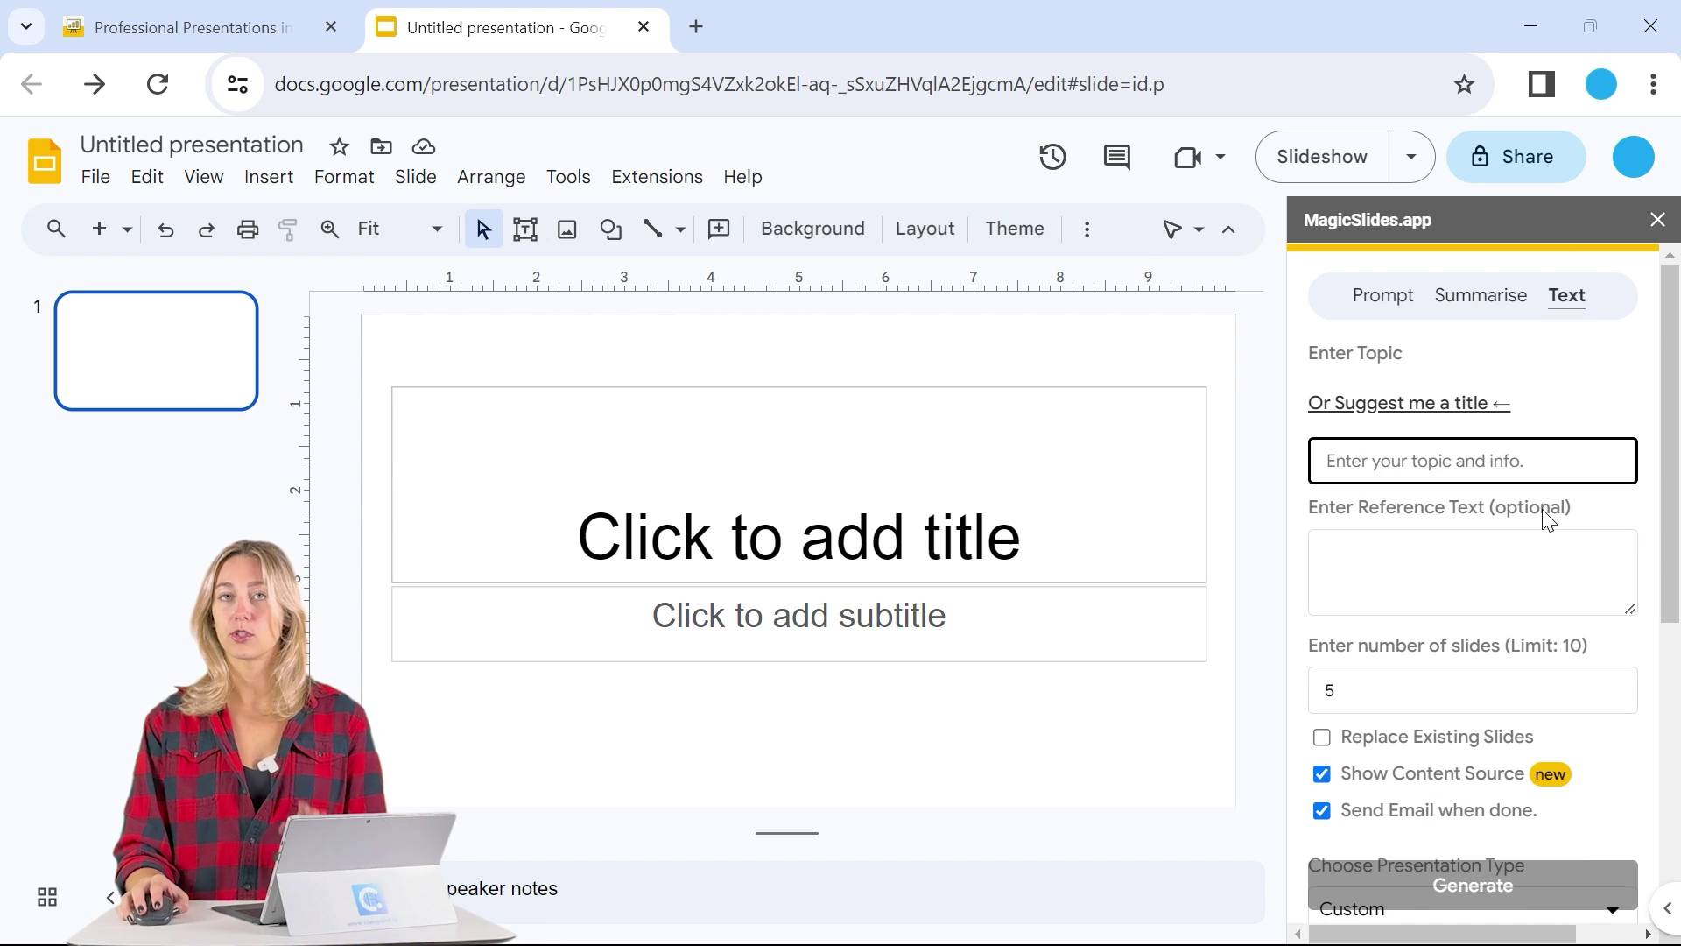
Step: Browse the Prompt, Summarise and Text tabs, then bring up the Notepad ecosystems essay
click(1379, 298)
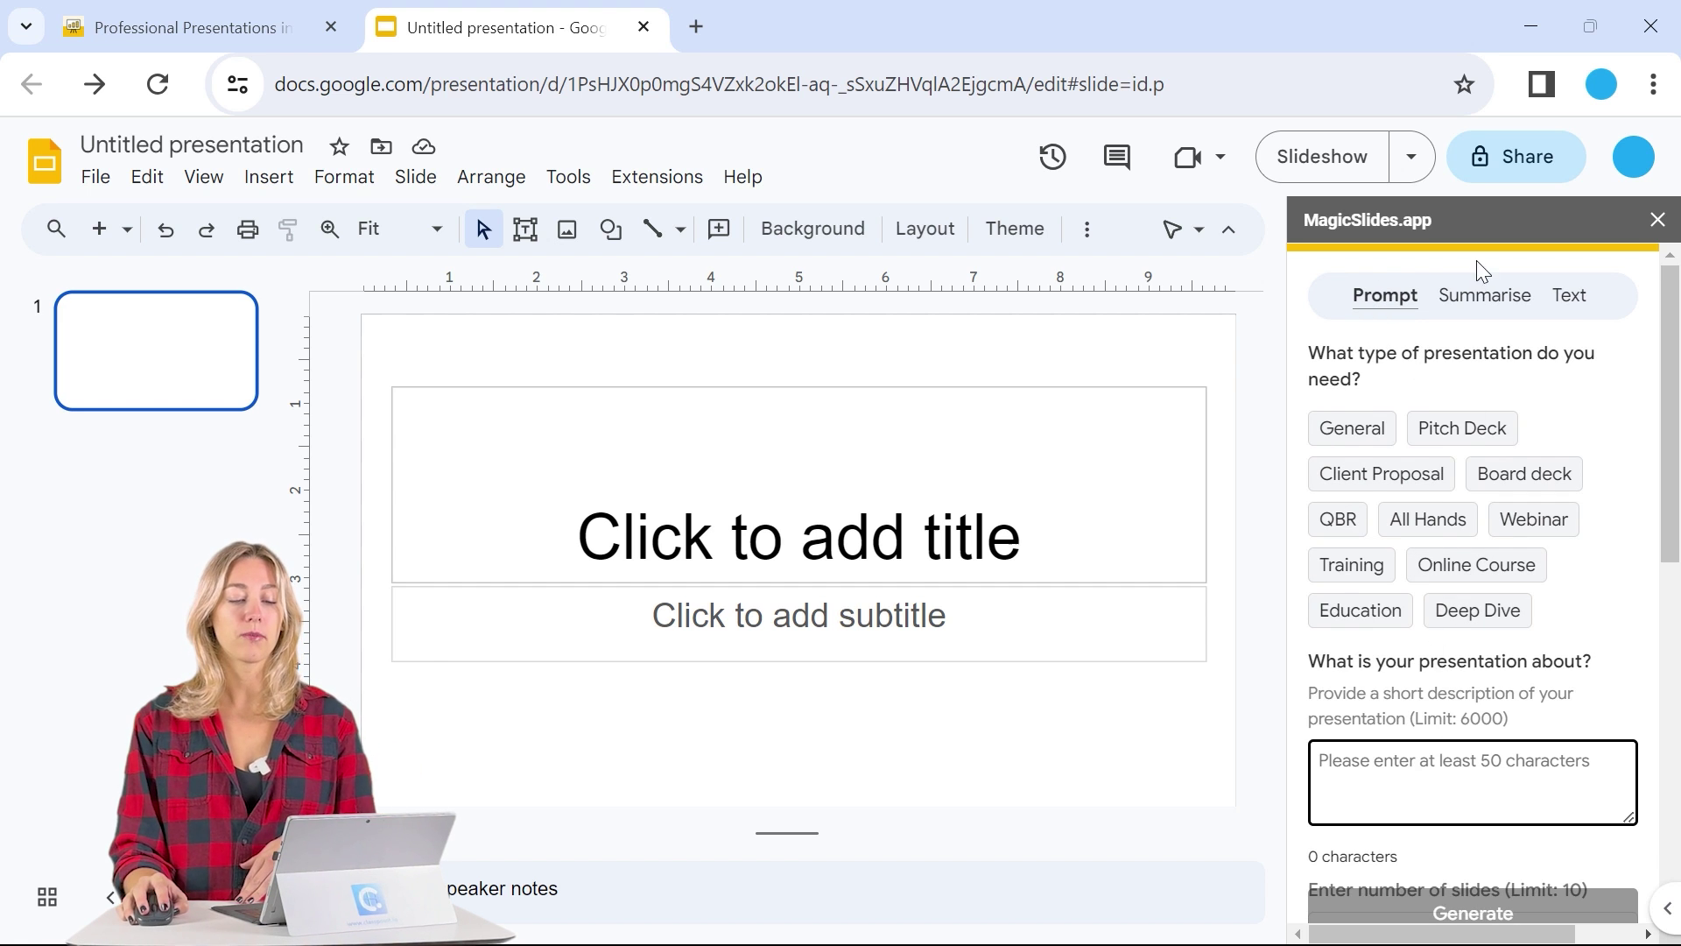
click(1480, 298)
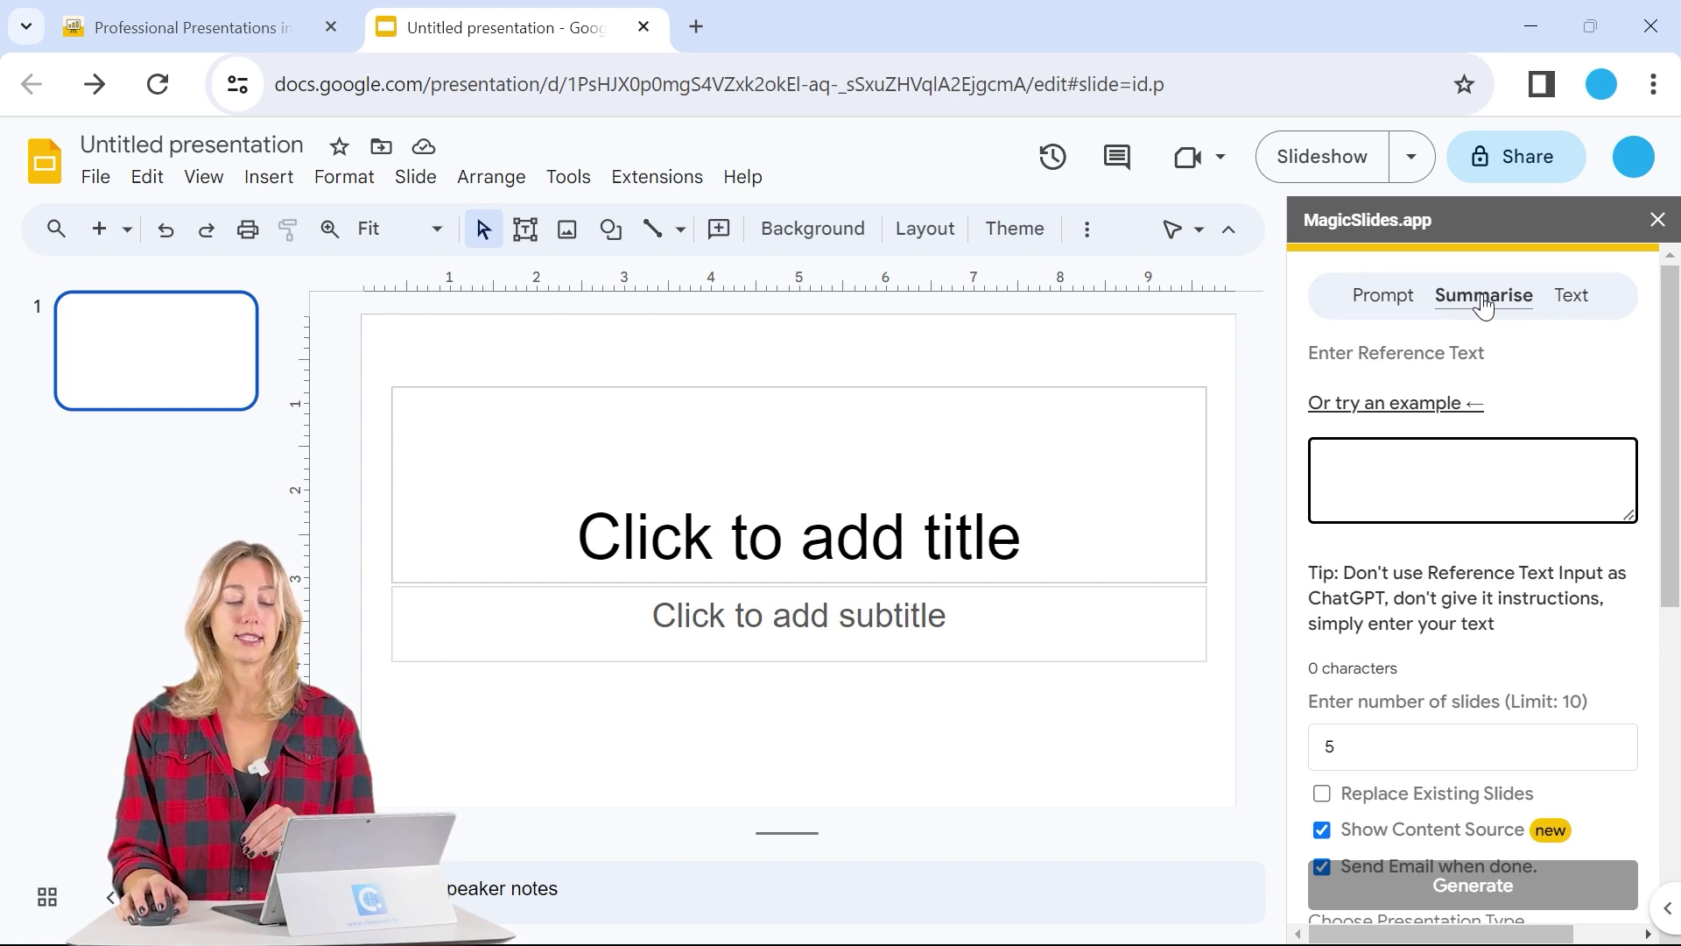
click(1570, 296)
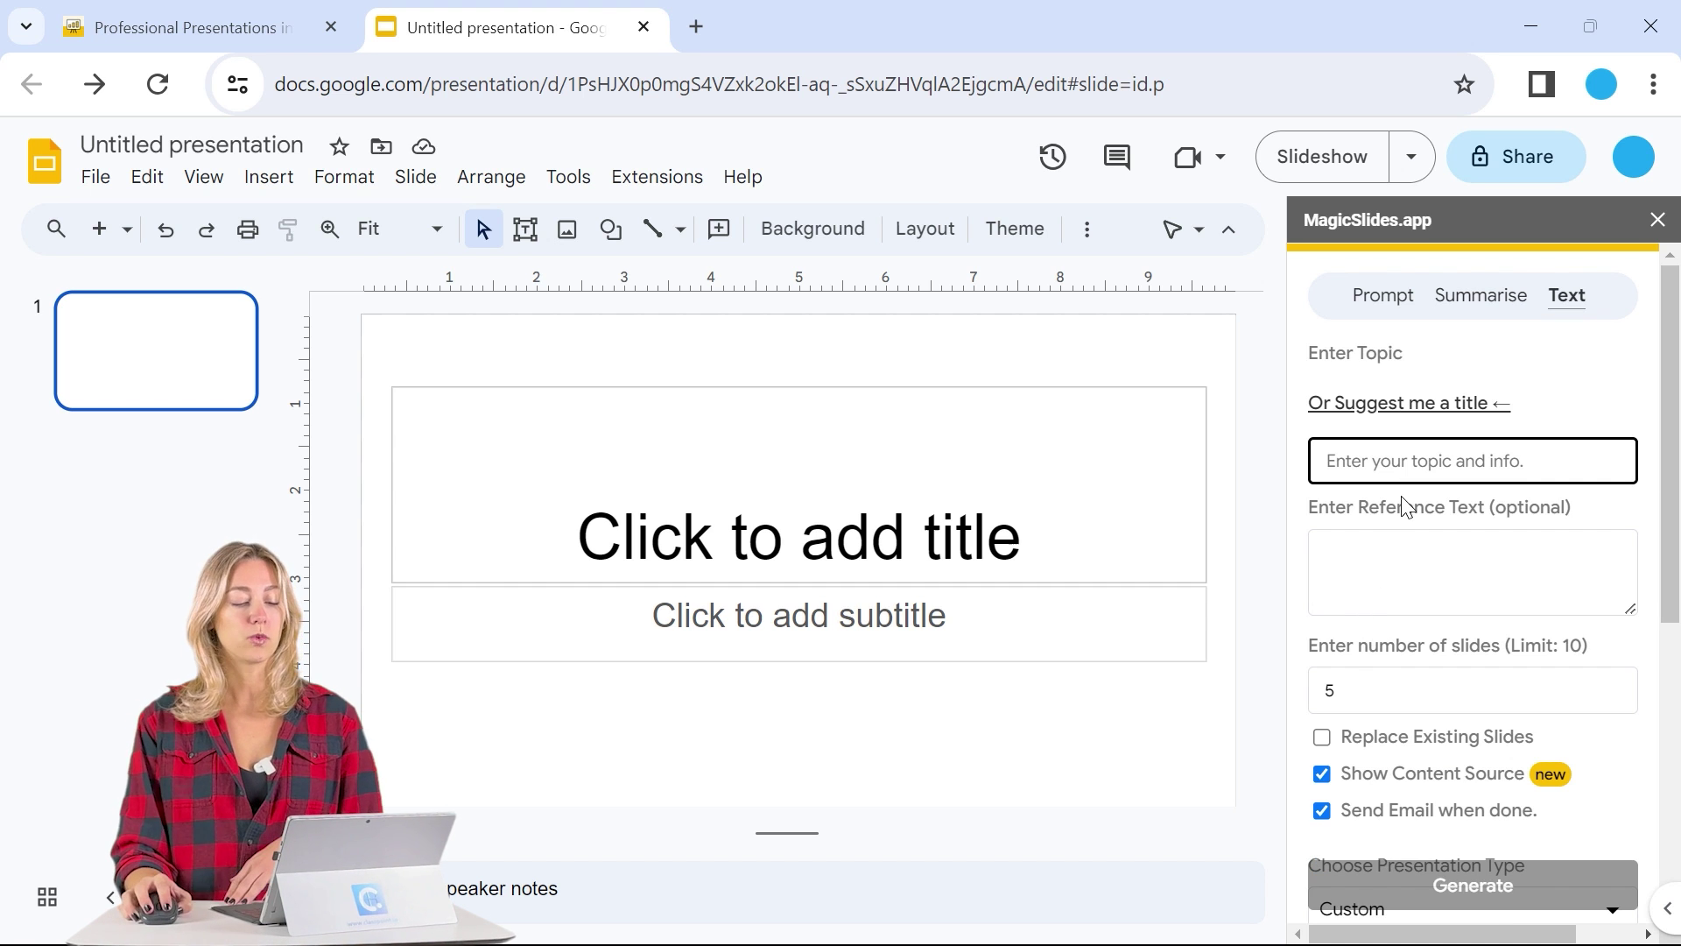
click(991, 921)
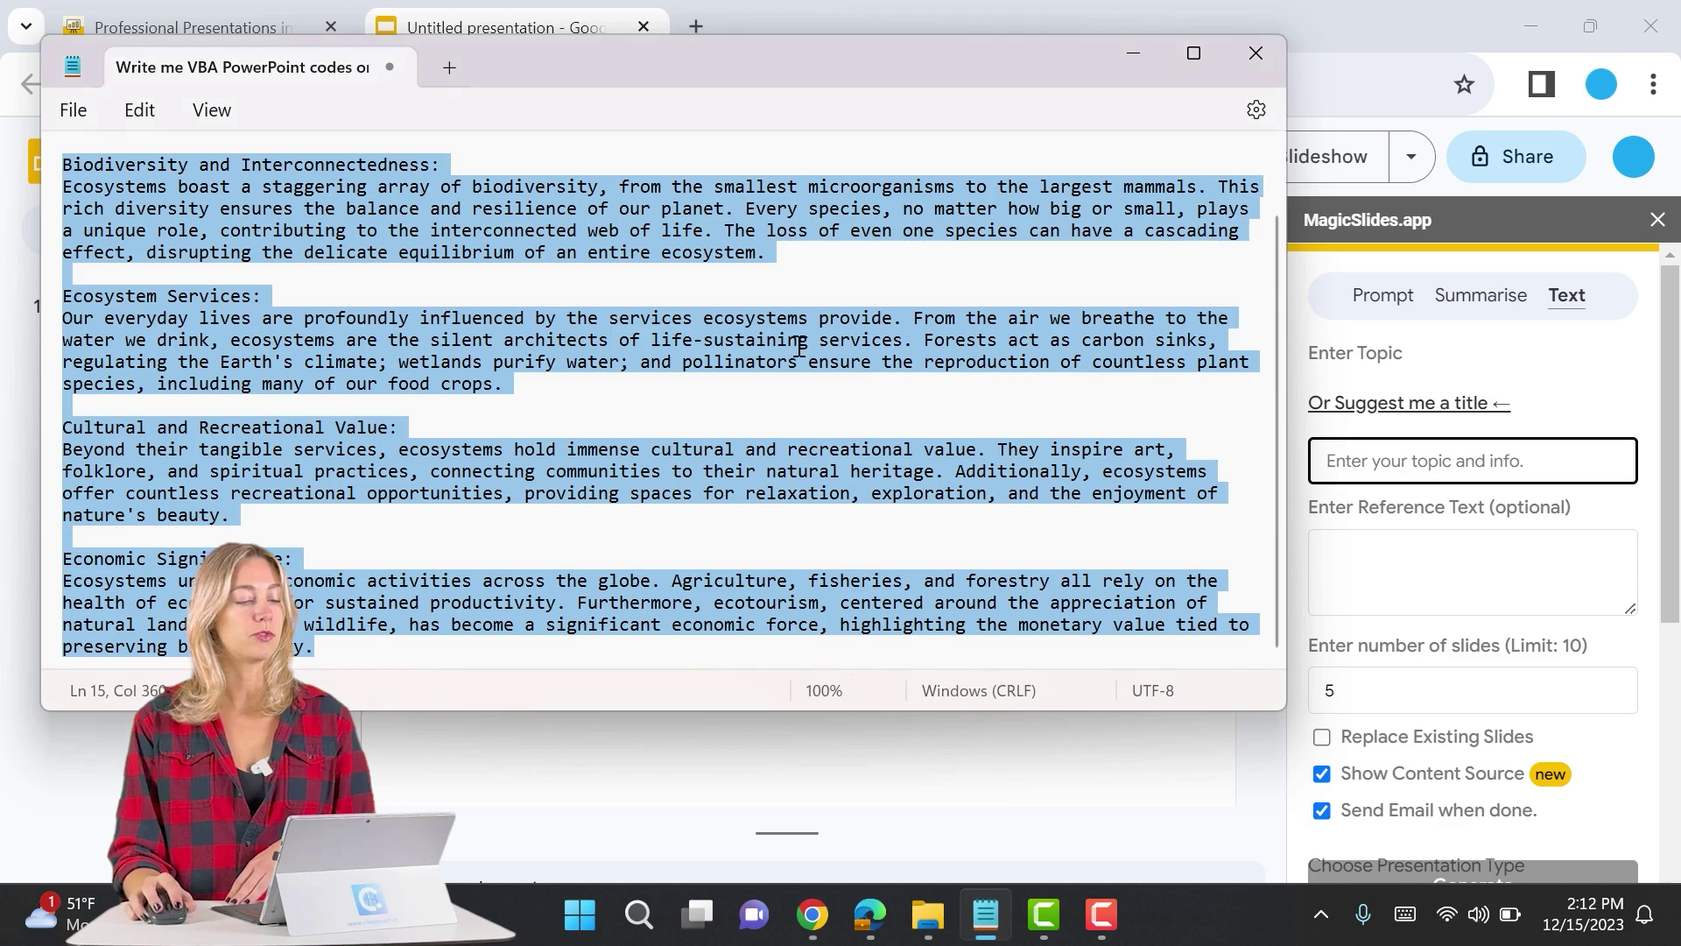
Step: Copy the IMPORTANCE OF ECOSYSTEMS heading from Notepad into the MagicSlides topic field
click(316, 313)
scroll(325, 179, down, 1)
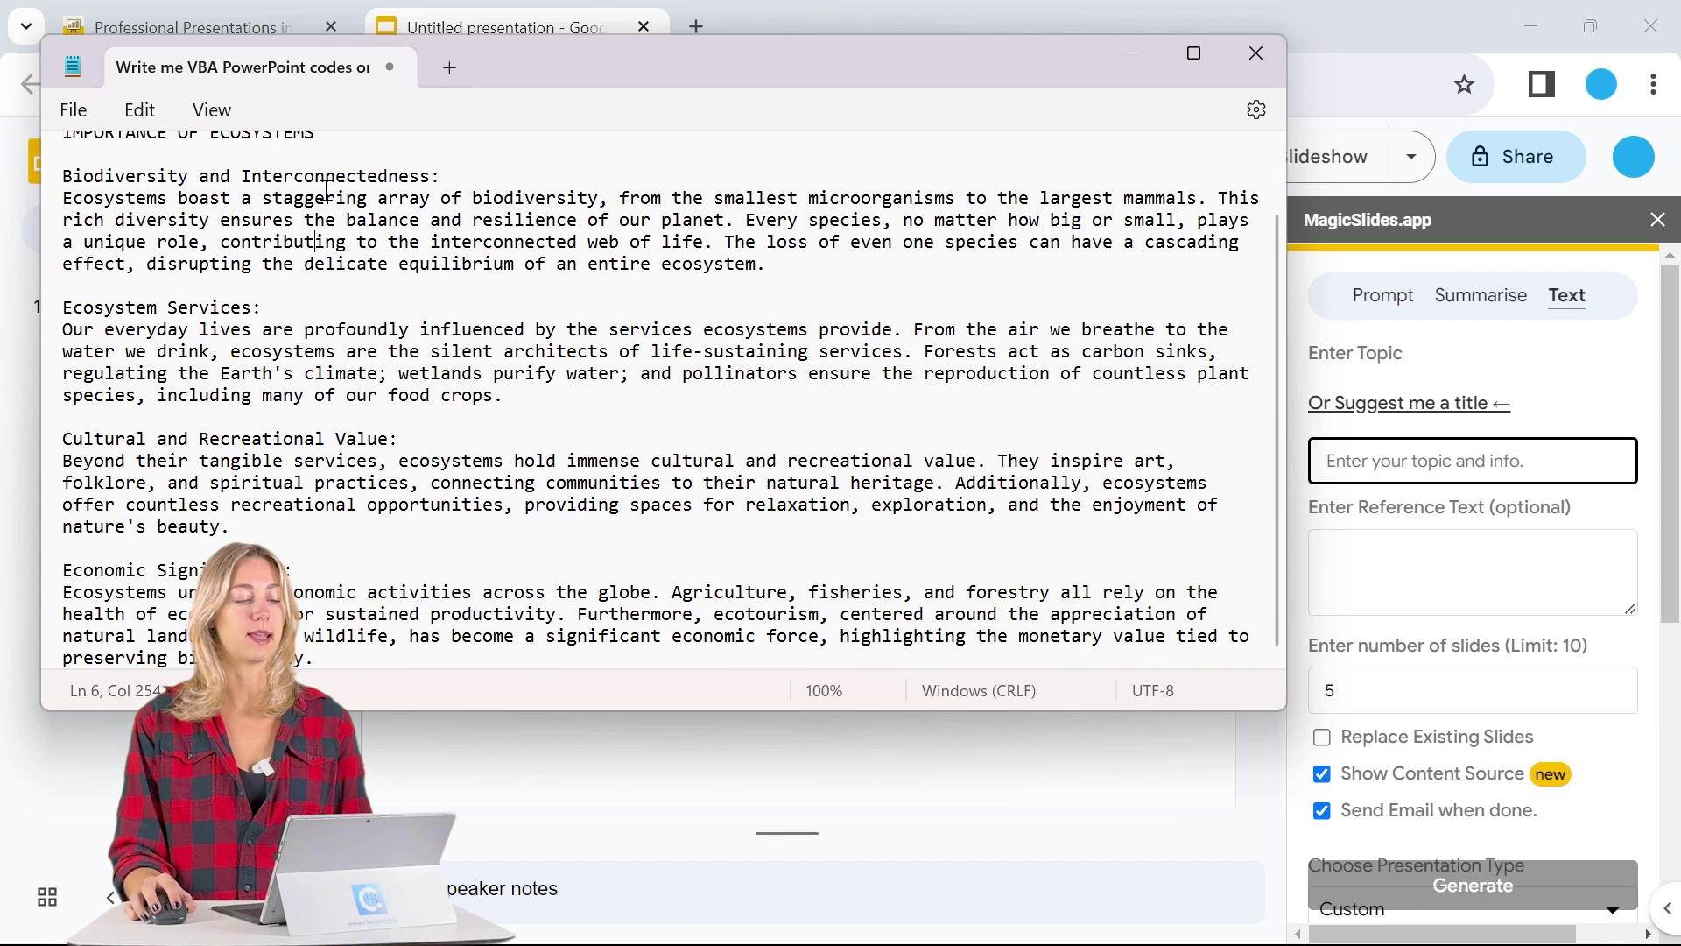
scroll(316, 169, up, 1)
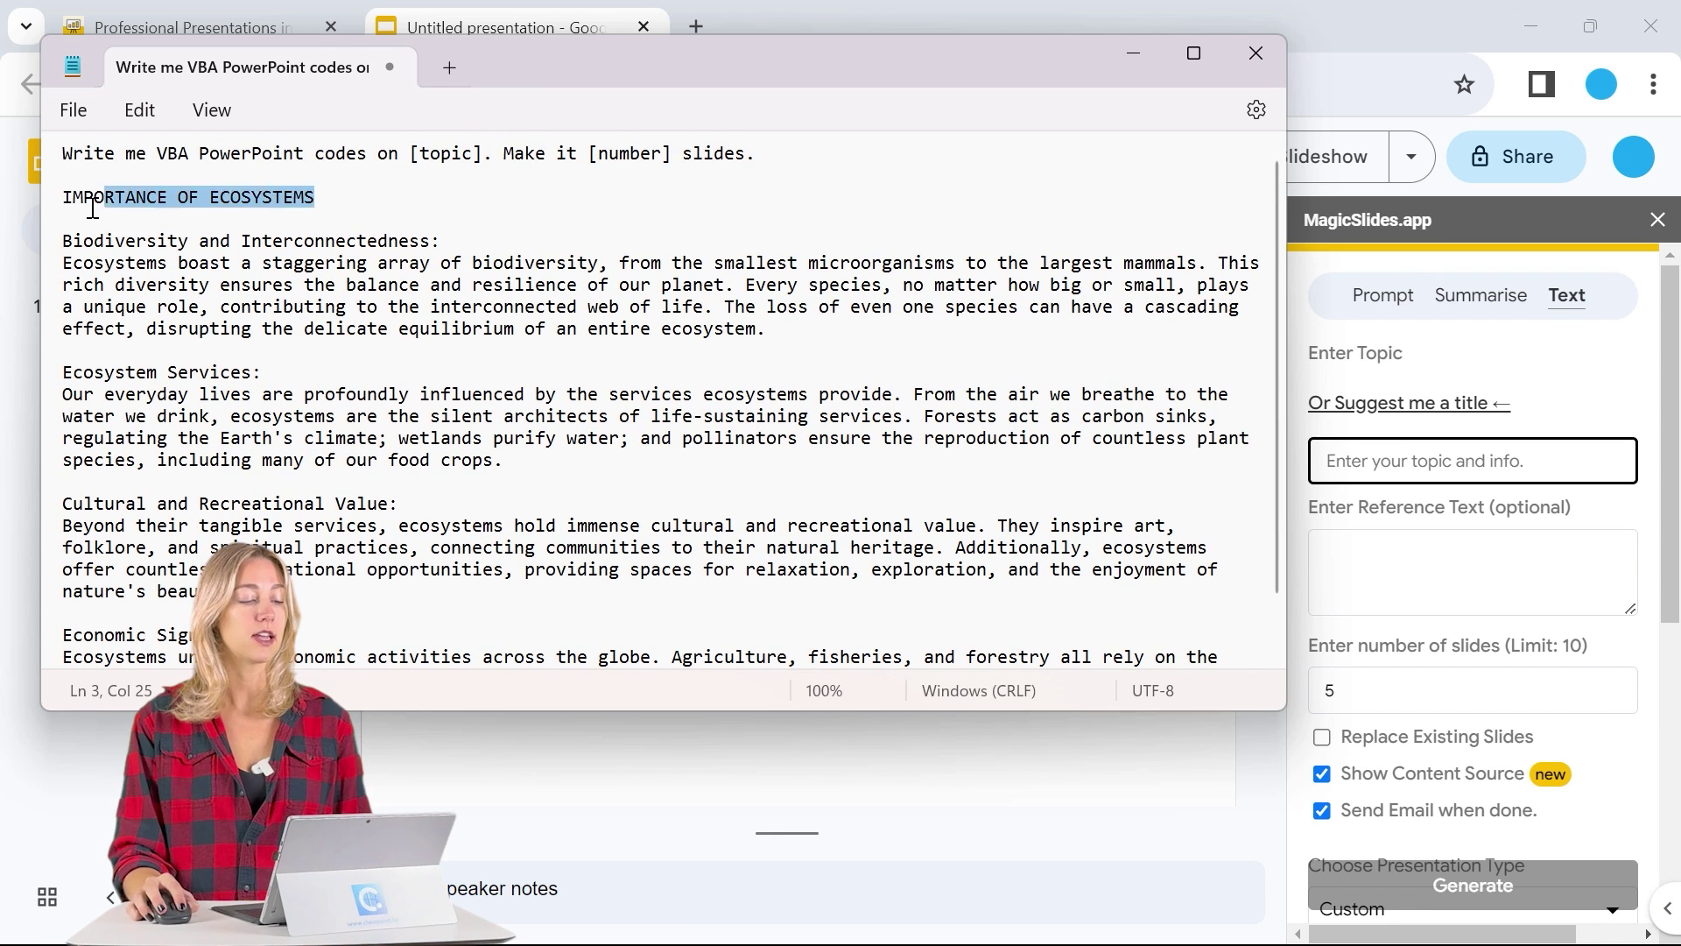
drag(88, 208, 62, 199)
key(ctrl+c)
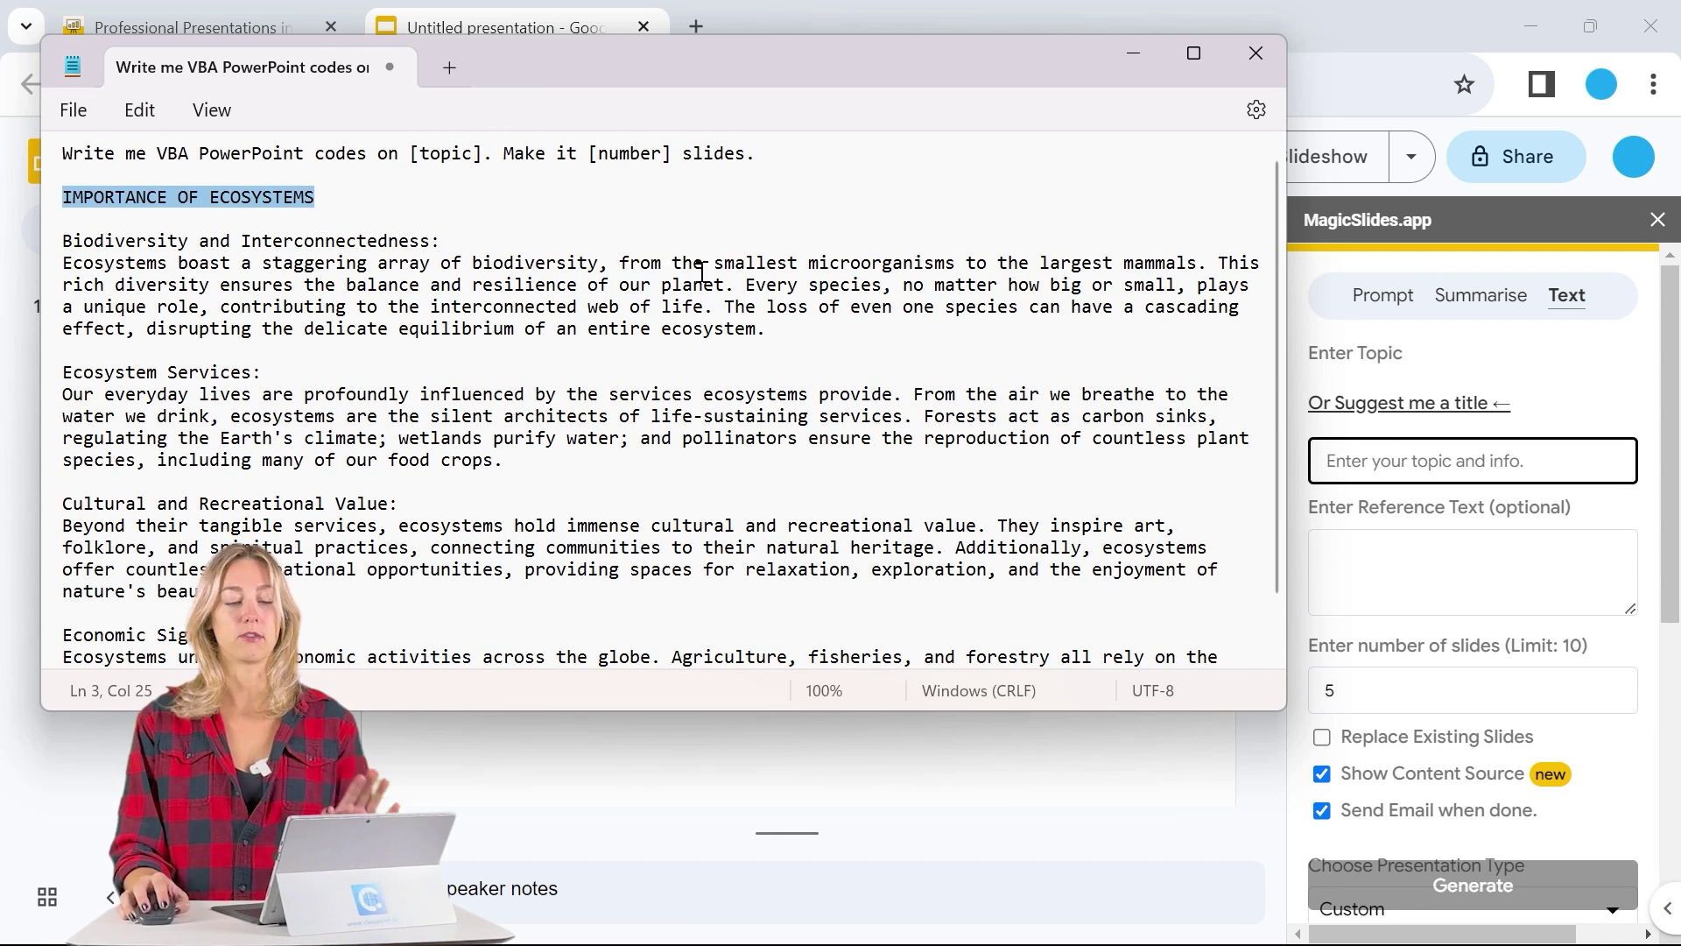
click(1379, 469)
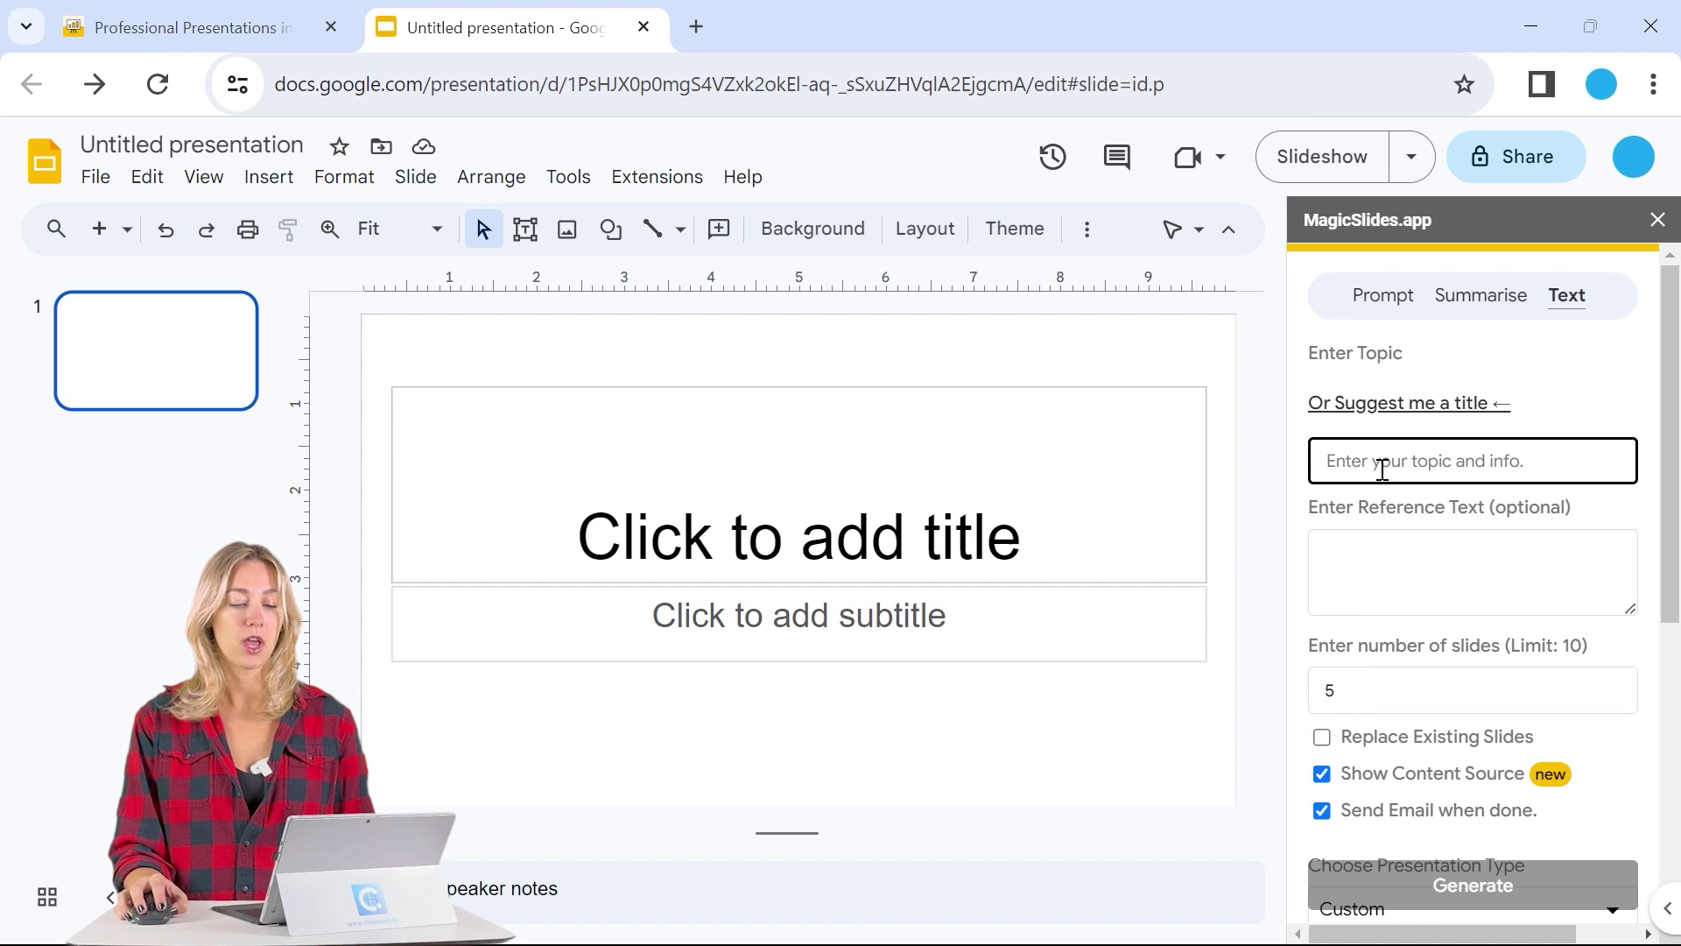
key(ctrl+v)
Step: Paste the essay body, from Biodiversity to the end, in as reference text
click(1036, 914)
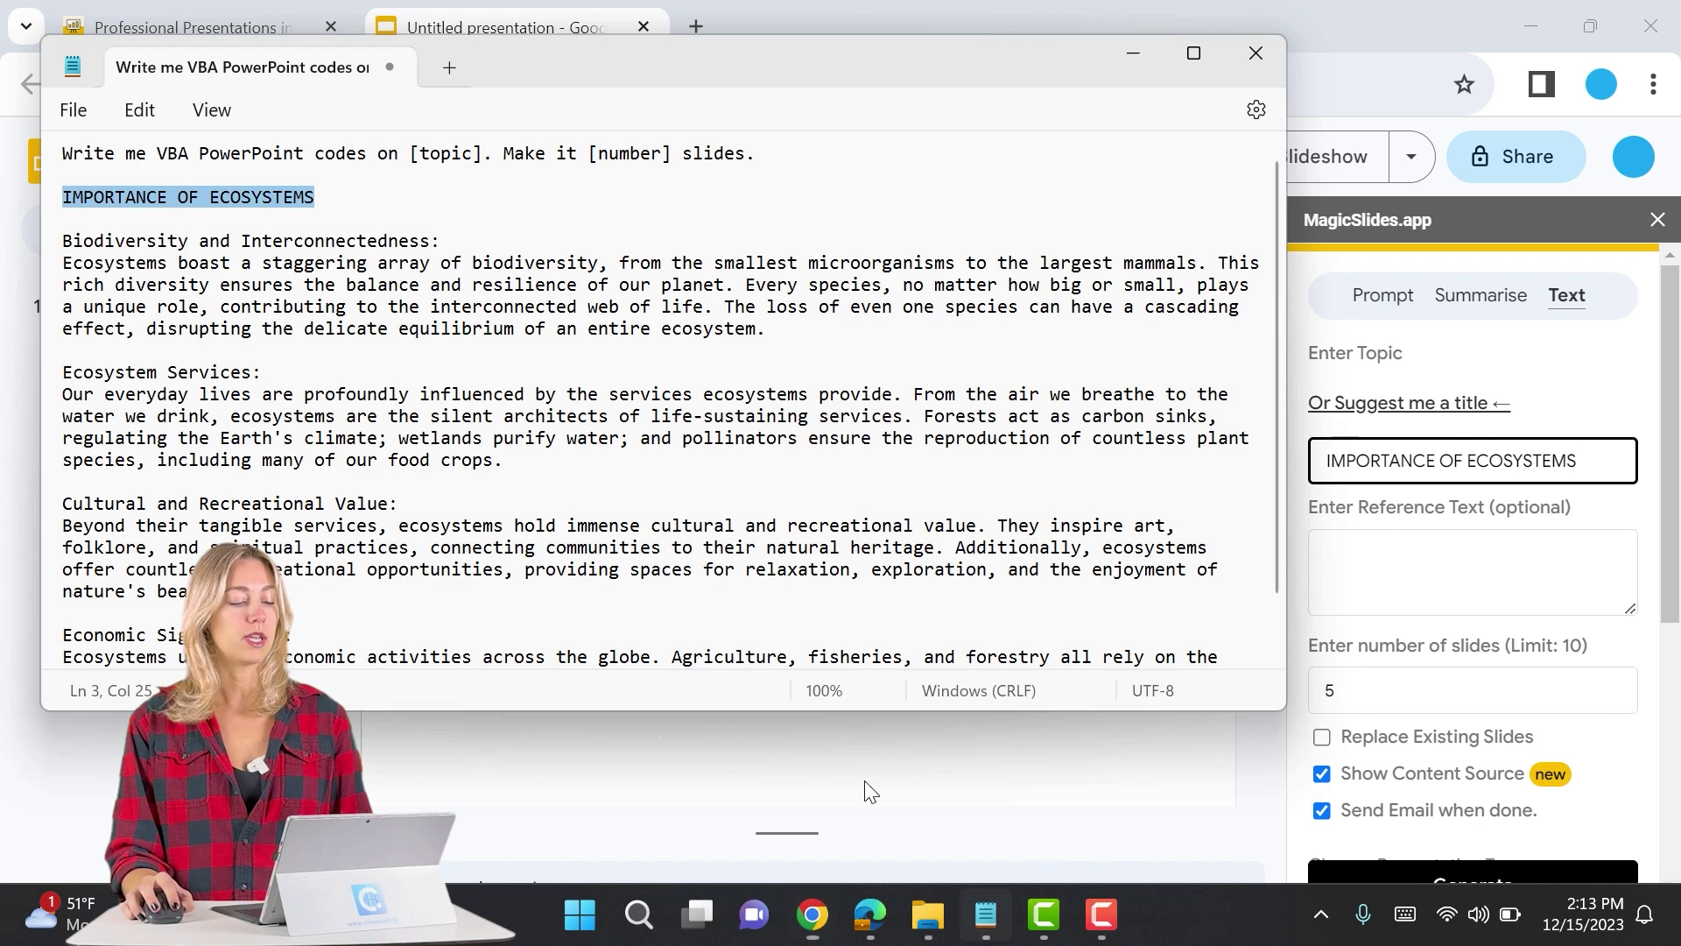
drag(68, 241, 439, 688)
key(ctrl+c)
click(1326, 555)
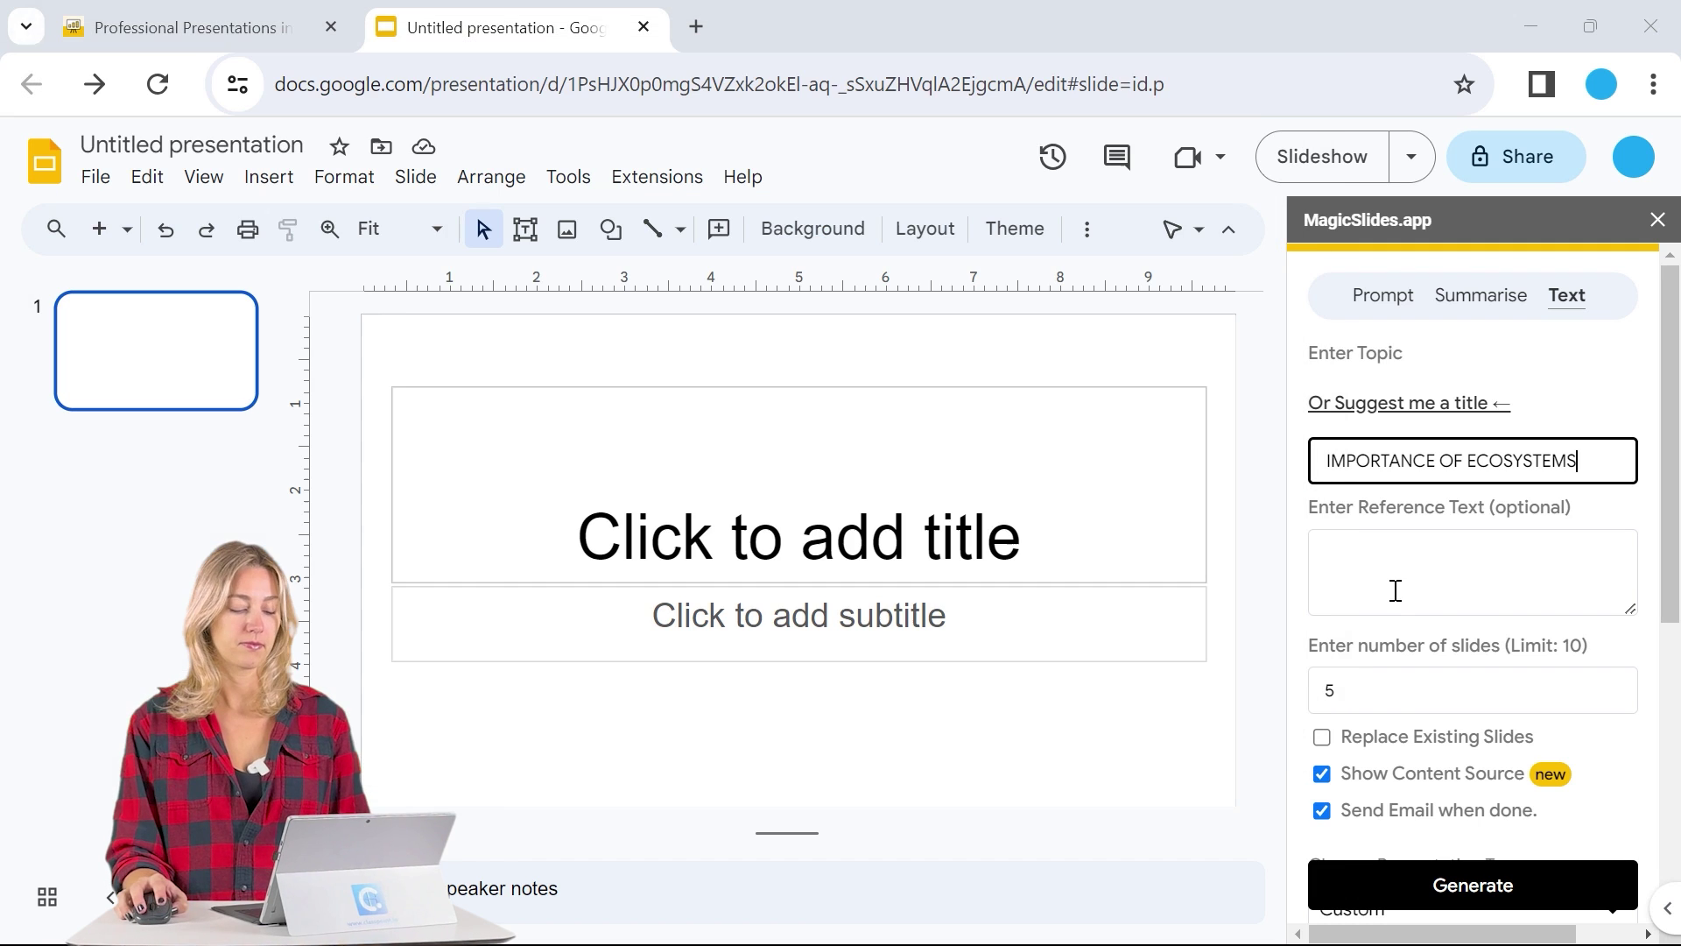
key(ctrl+v)
Step: Change the slide count from 5 to 7, enable Replace Existing Slides, and generate
click(1376, 697)
key(BackSpace)
text(7)
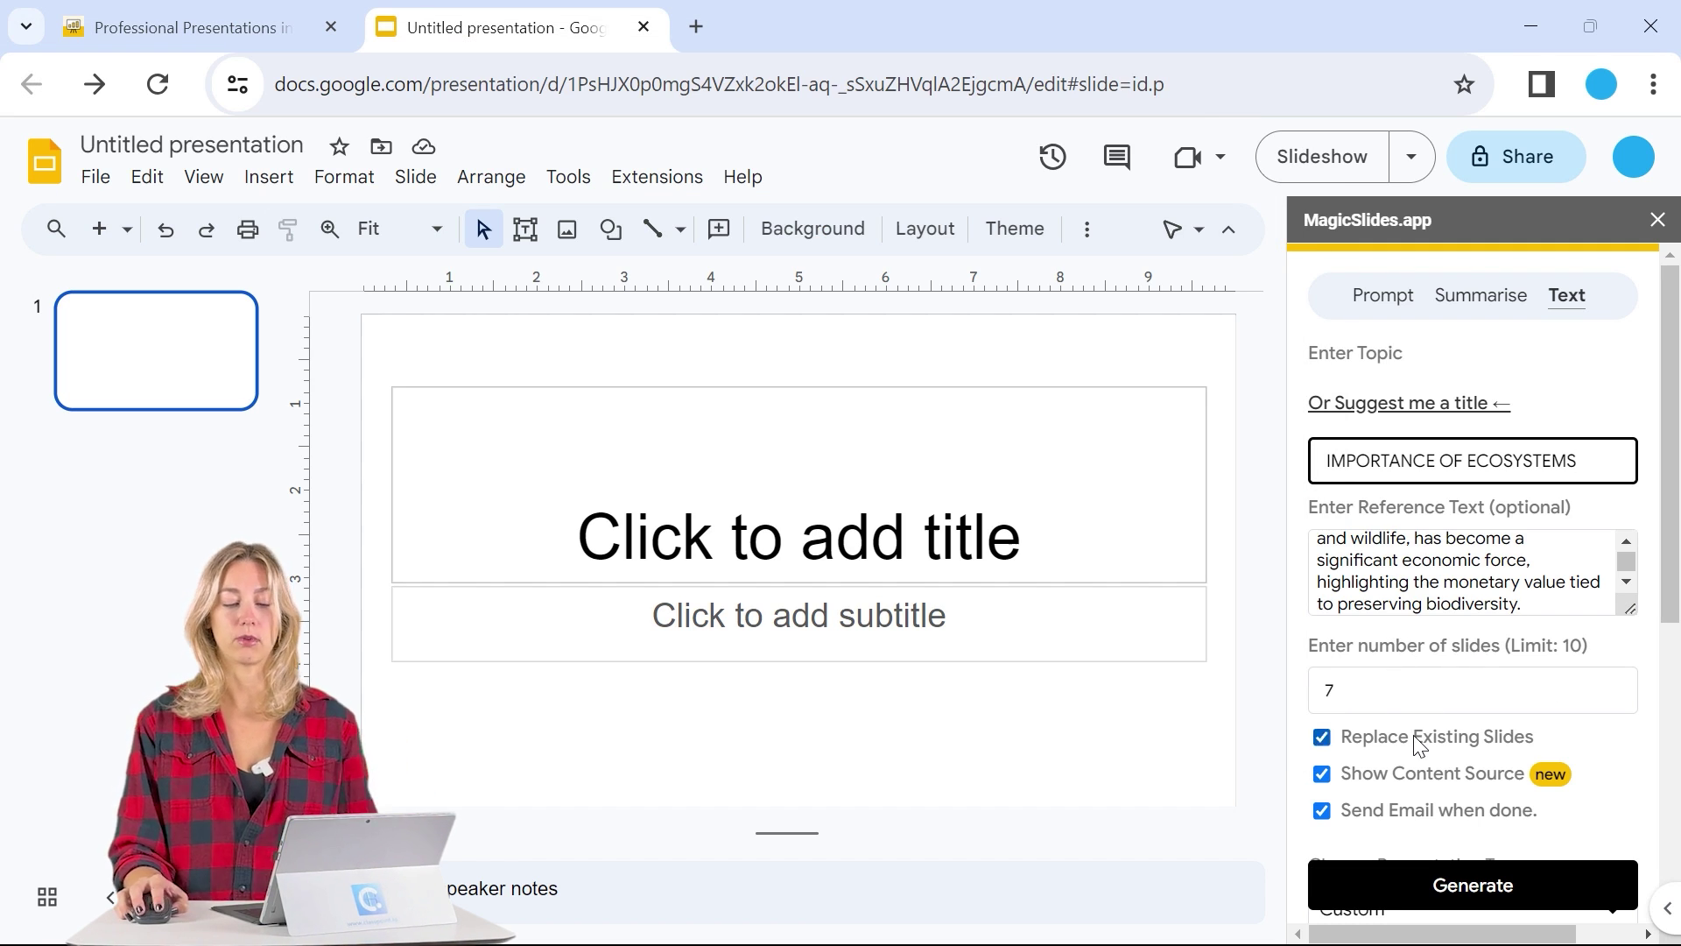
click(1423, 738)
click(1513, 889)
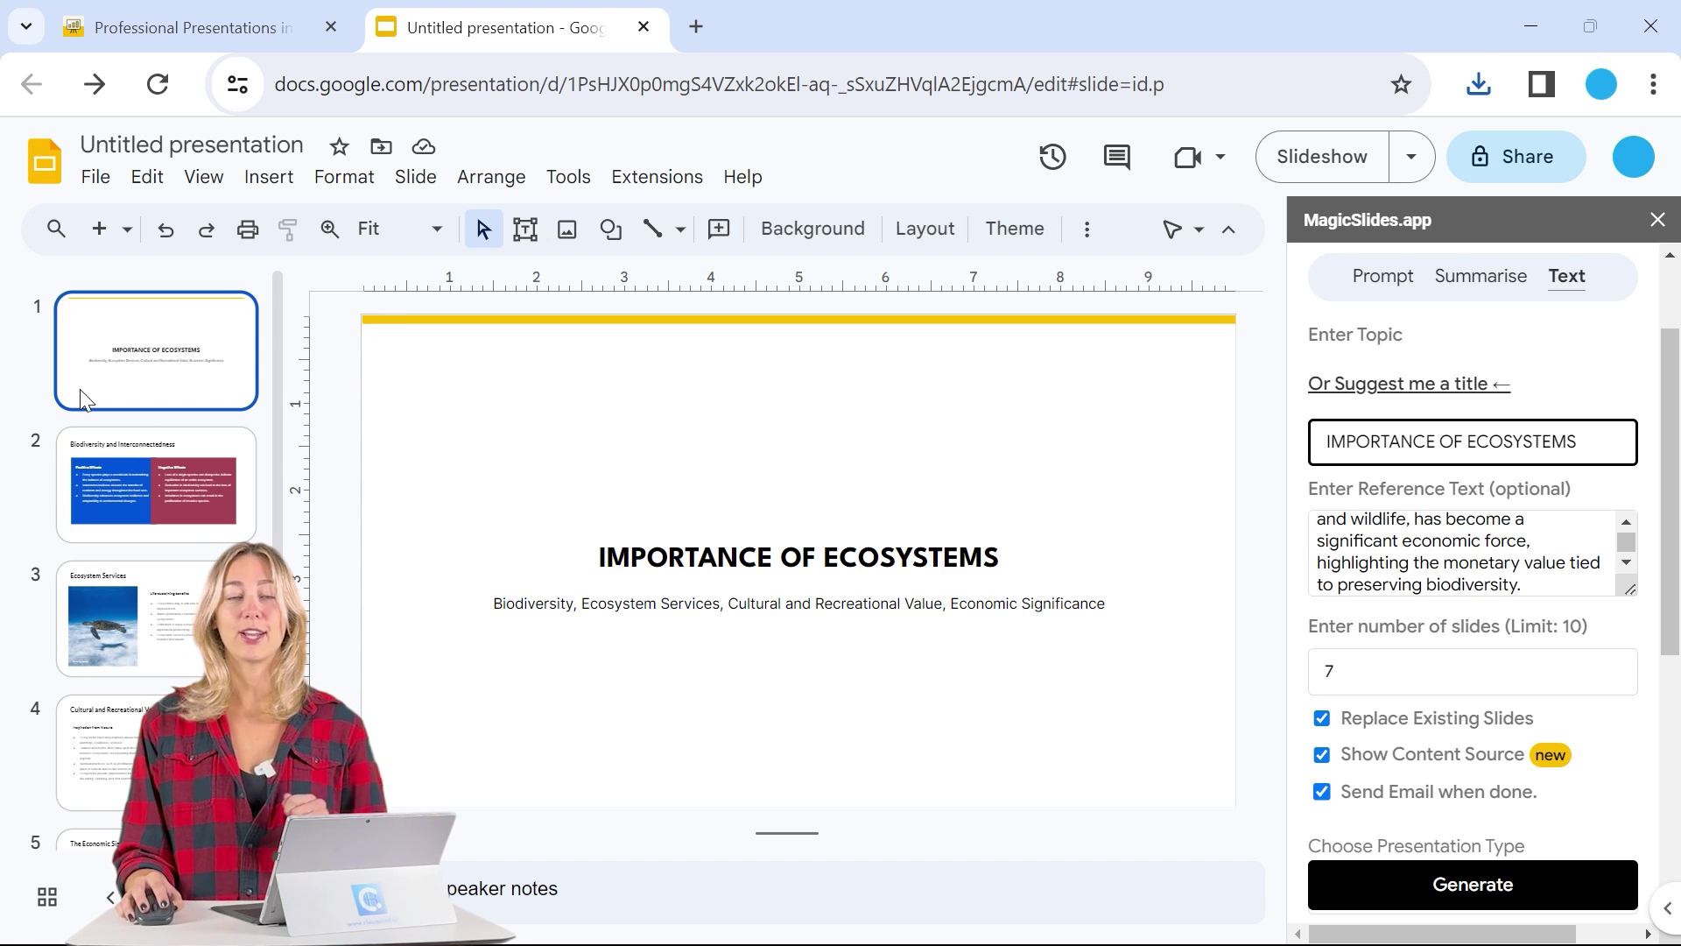
Step: Review the generated slides through Economic Significance, ending on slide 3, Ecosystem Services
click(175, 506)
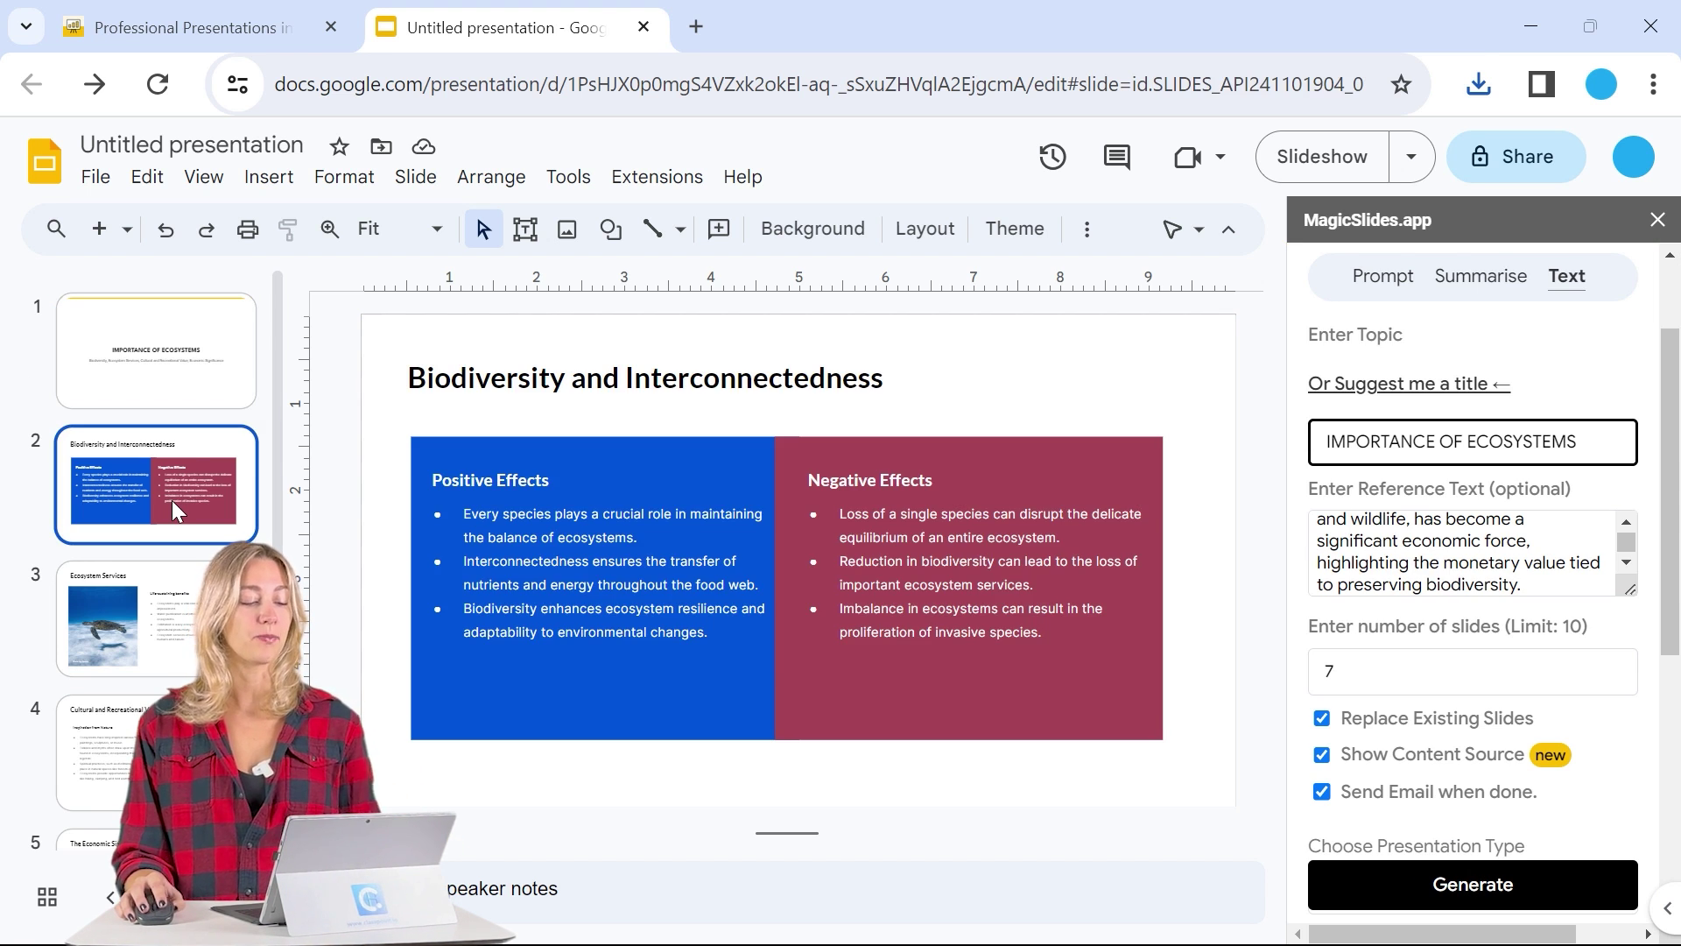
scroll(195, 581, down, 1)
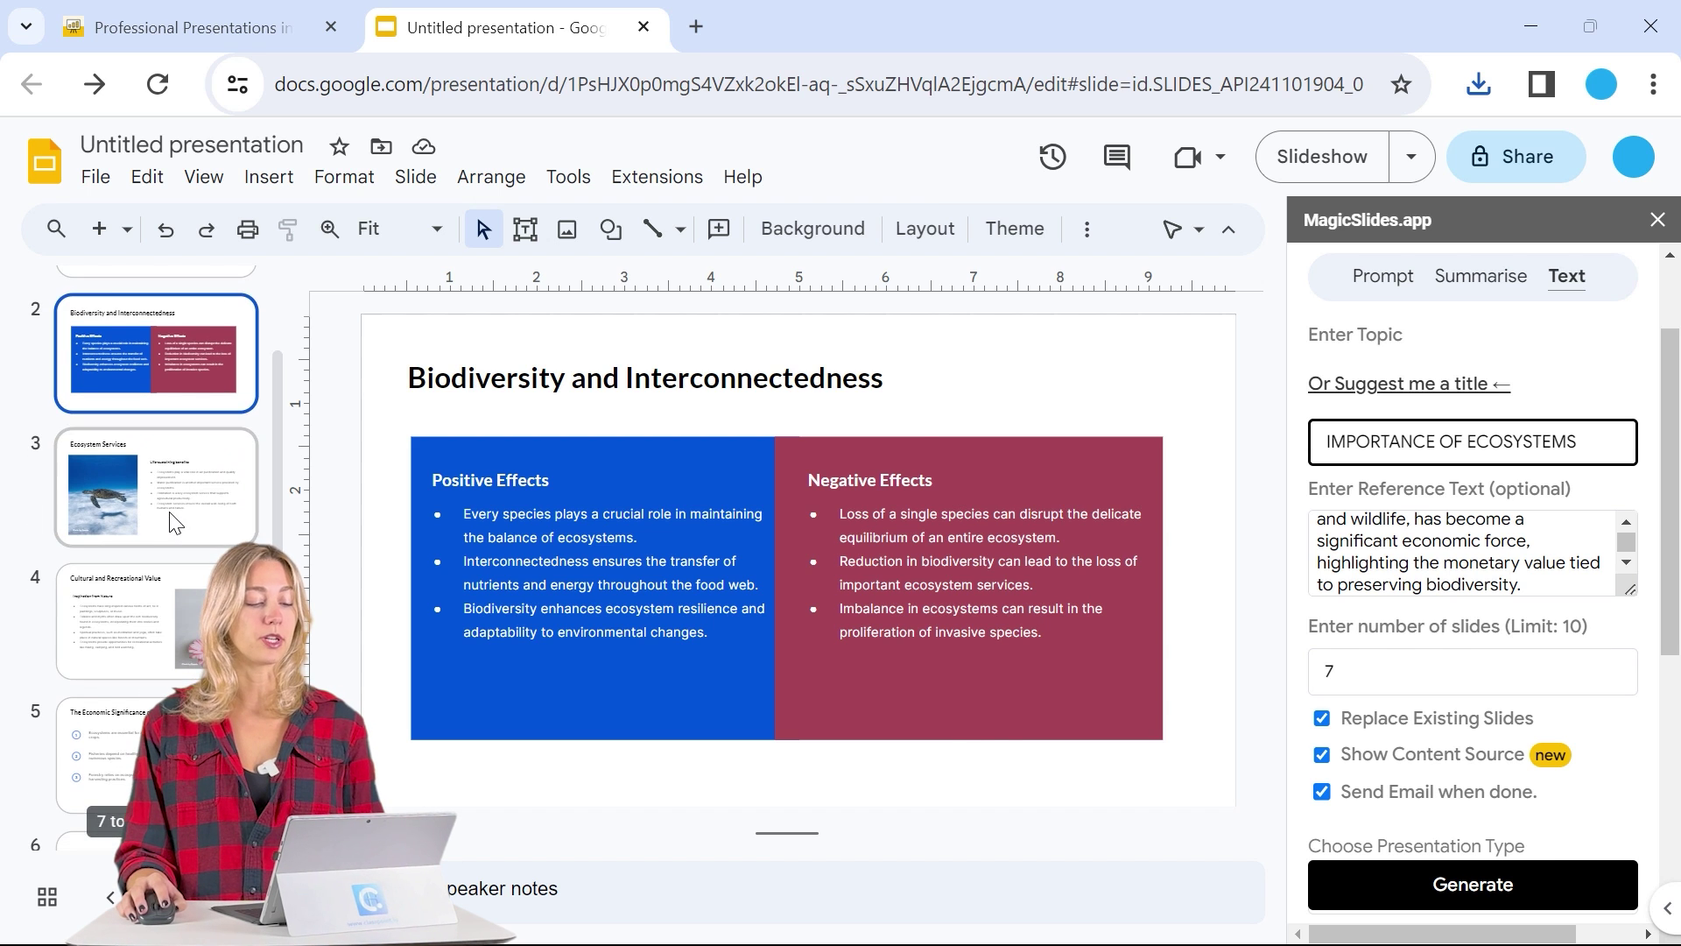
click(194, 561)
click(195, 631)
scroll(194, 630, down, 2)
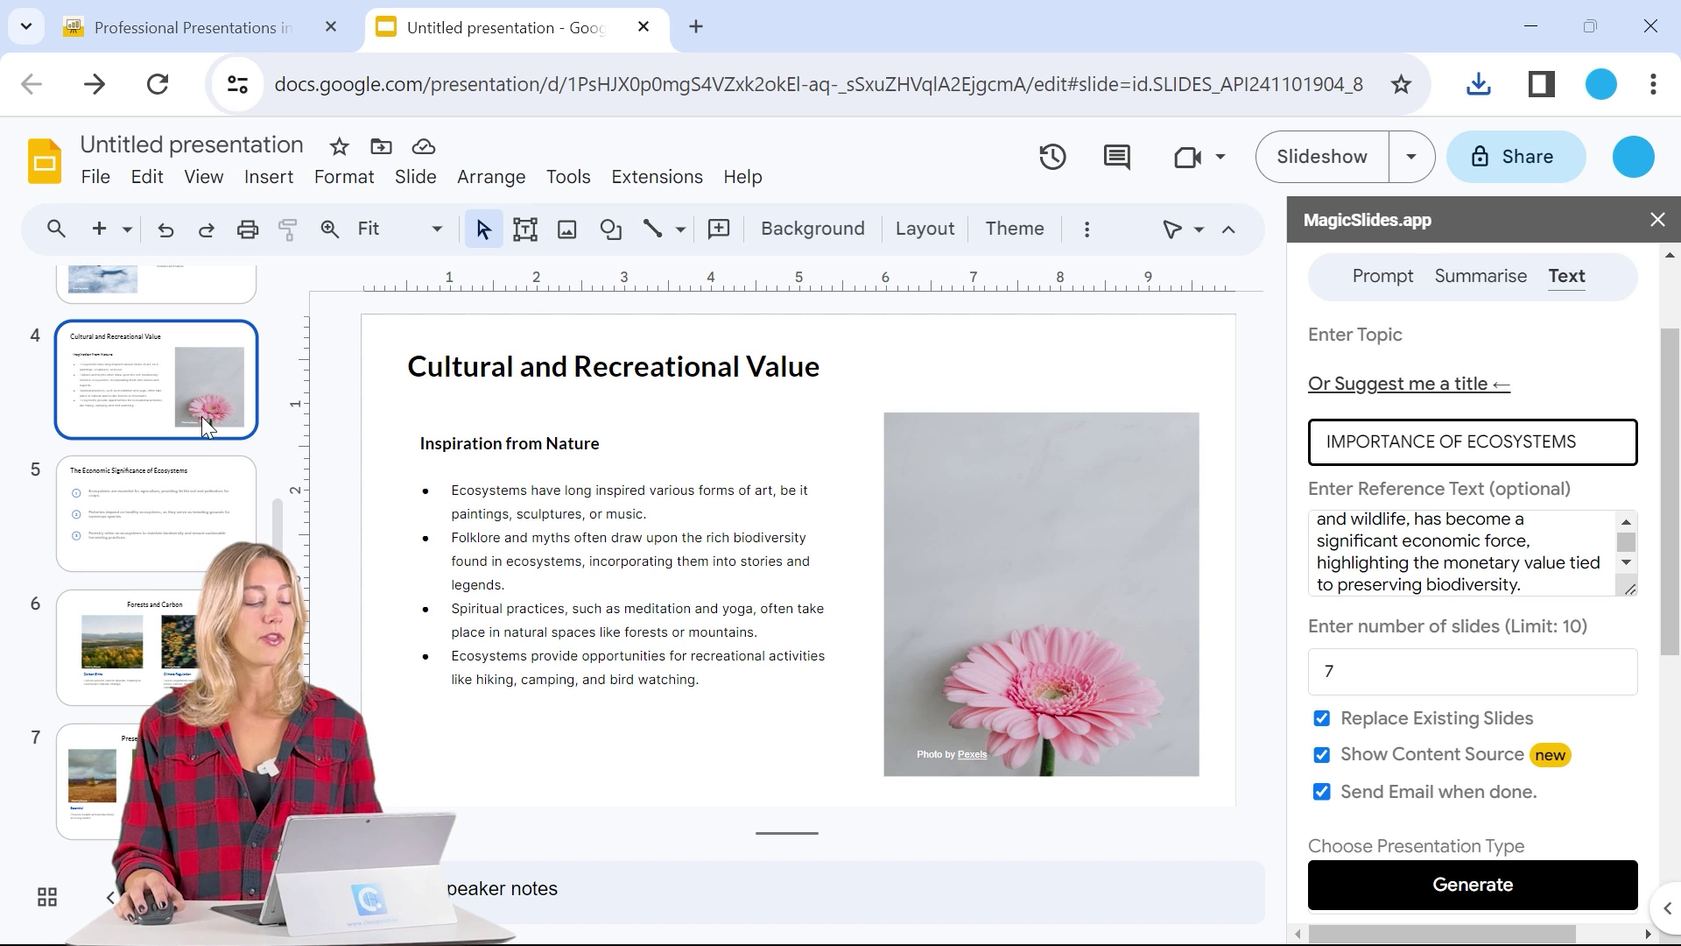
click(219, 613)
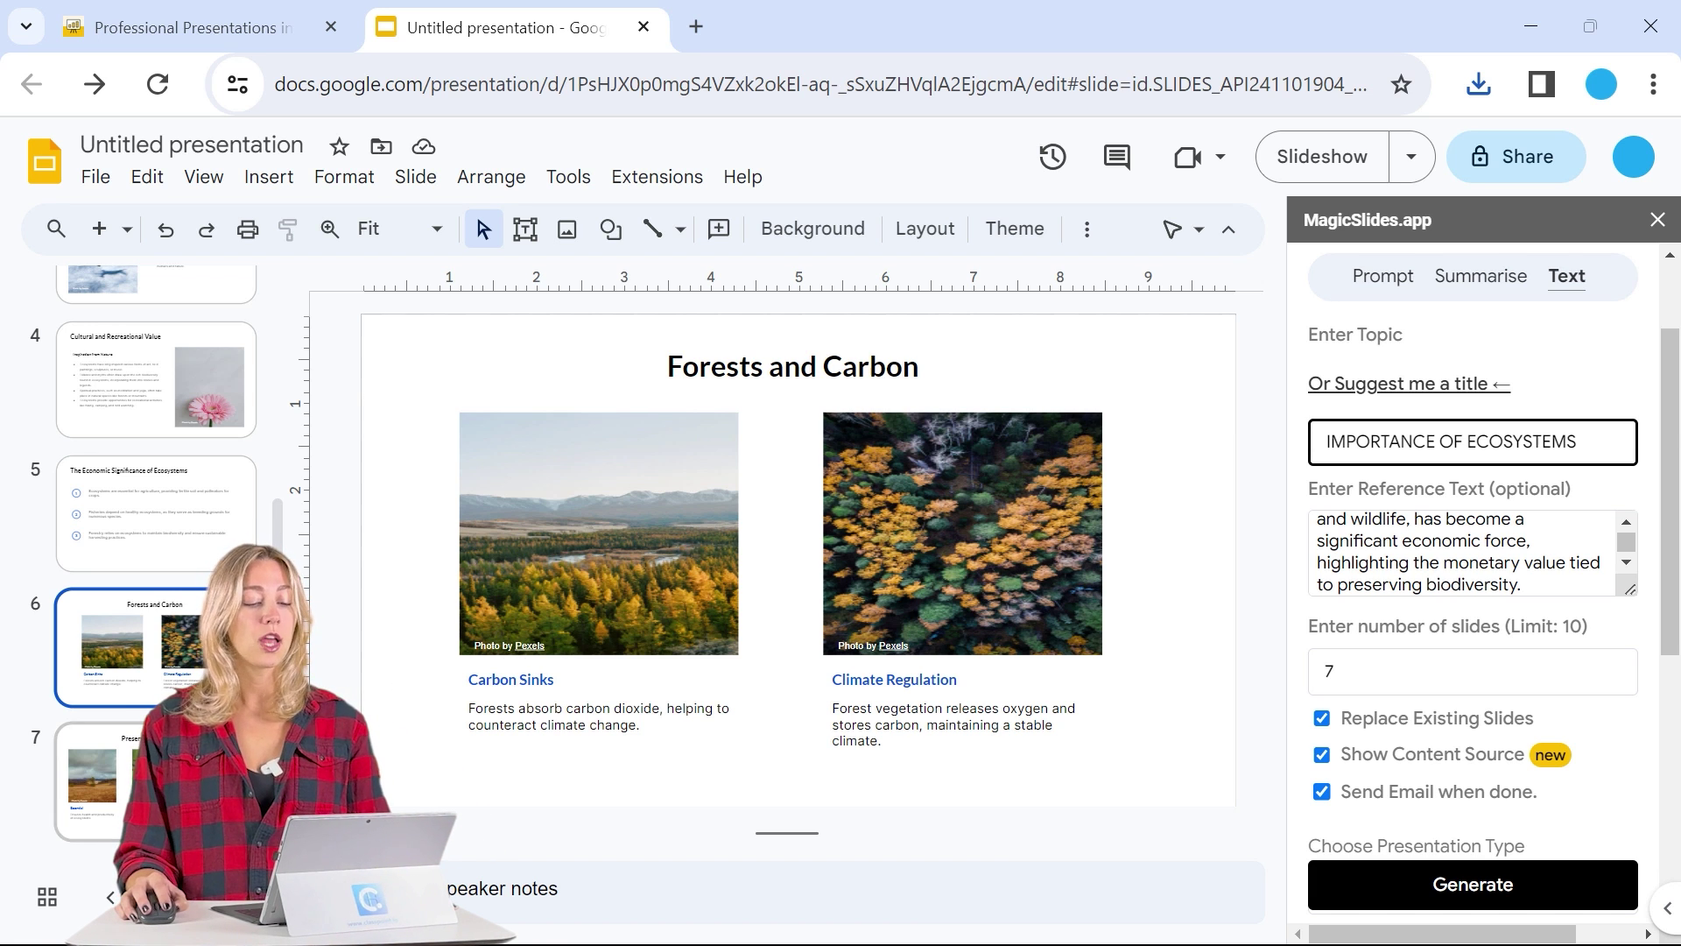
scroll(673, 555, down, 1)
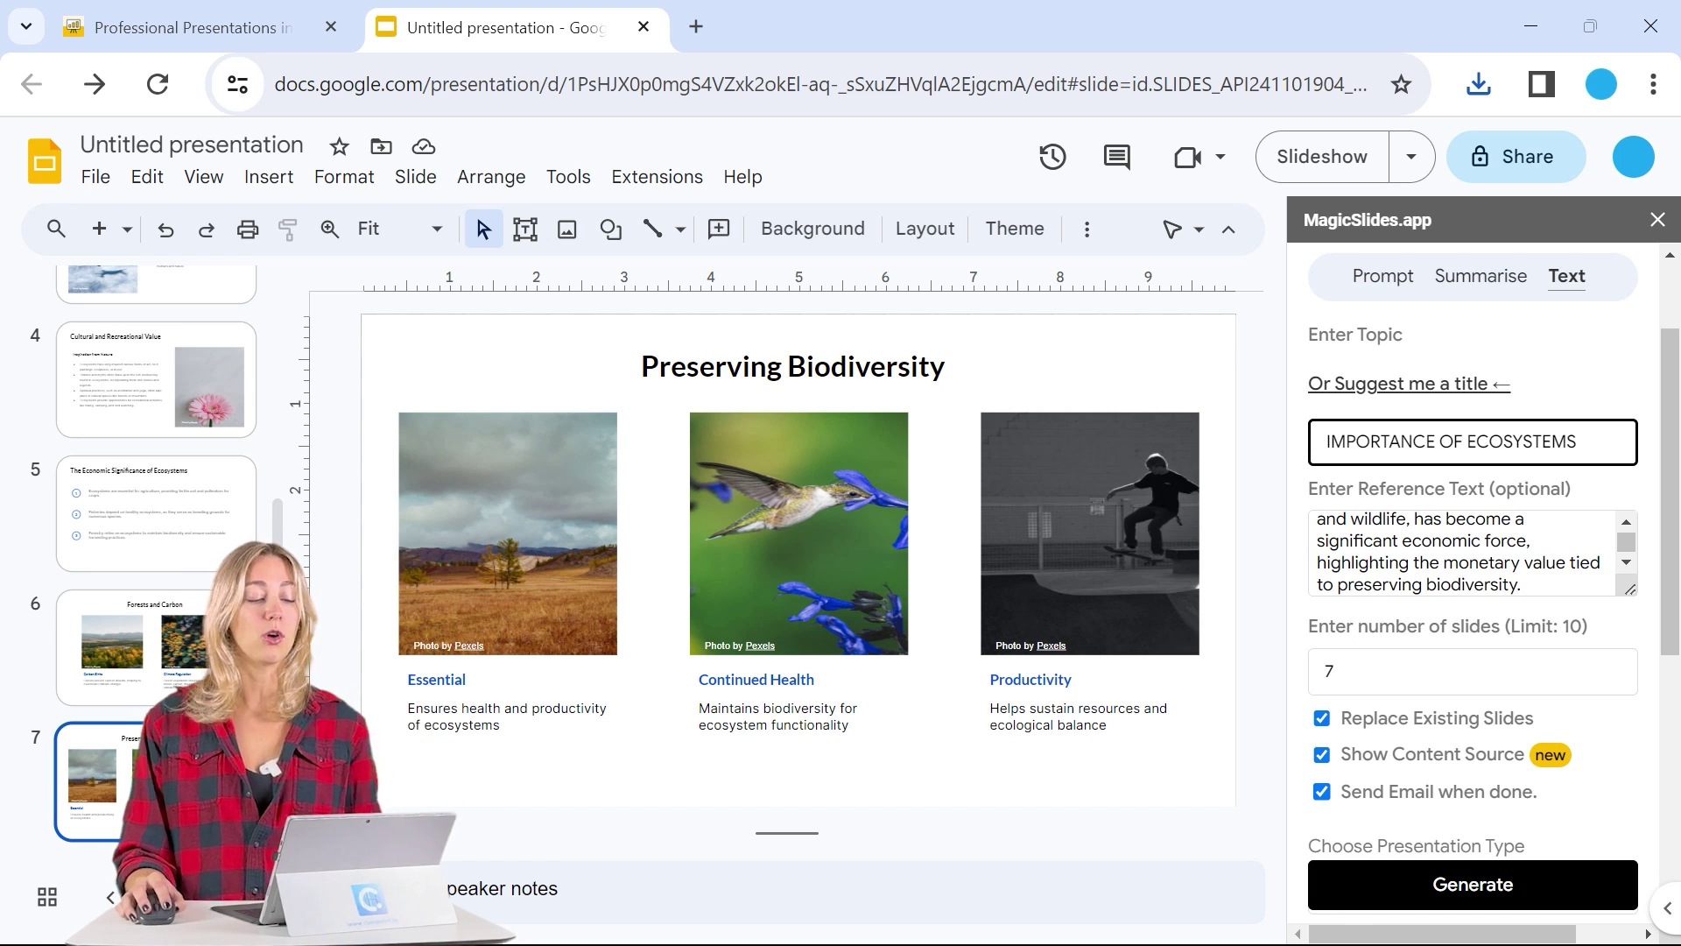
click(175, 552)
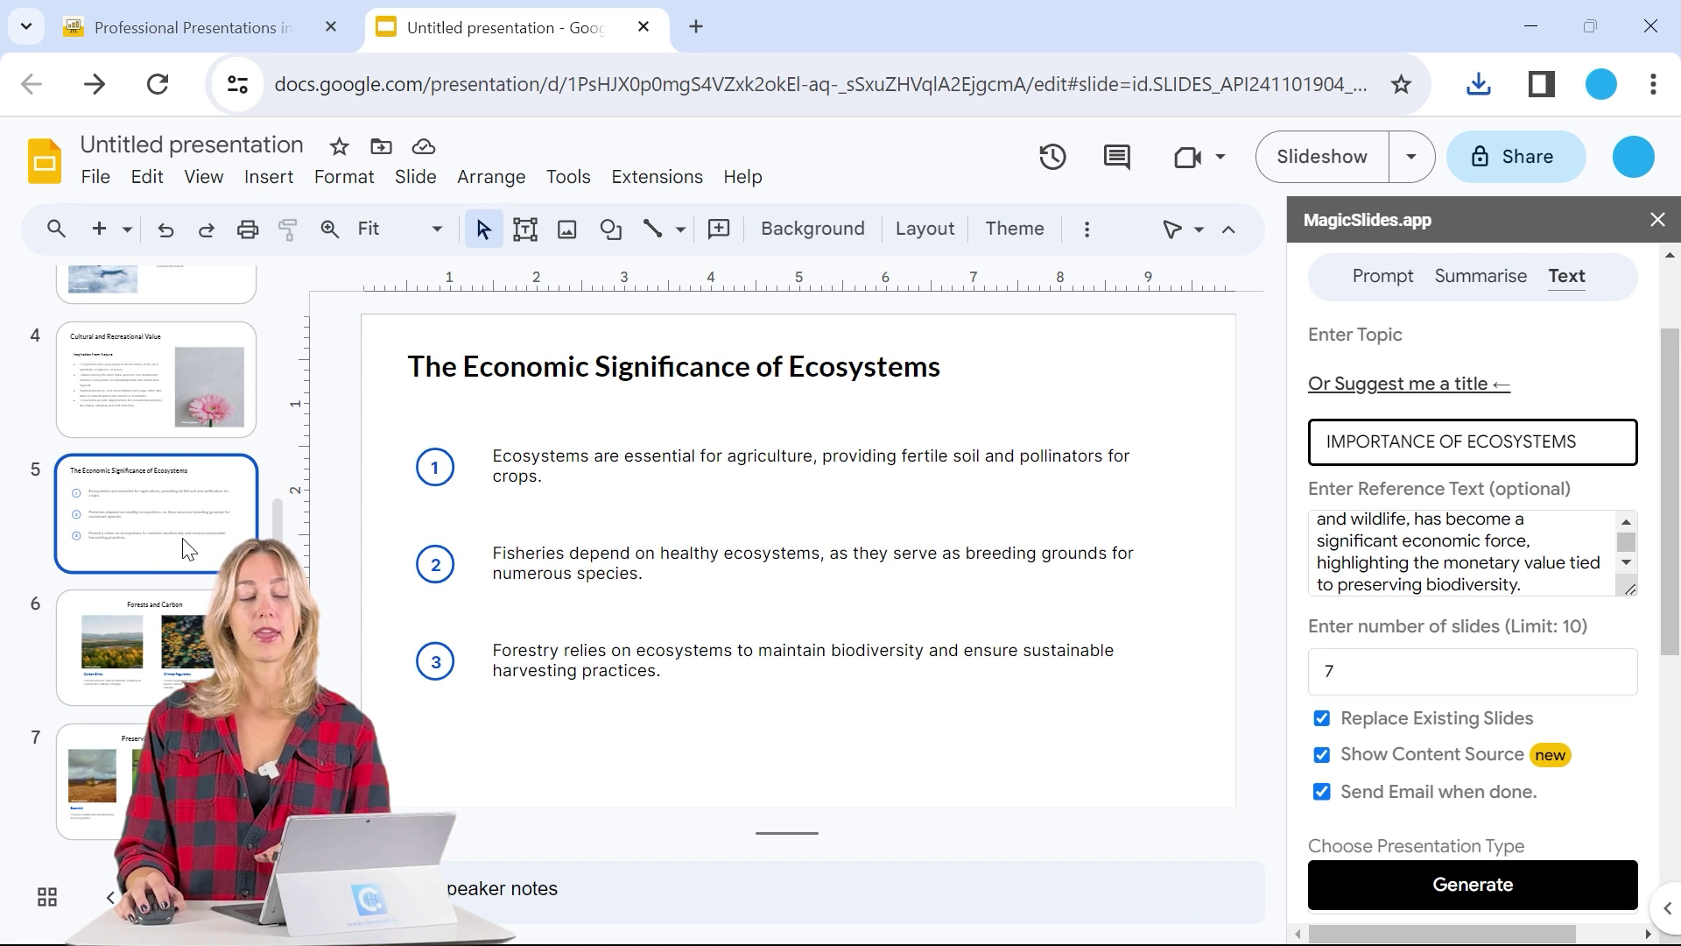
scroll(237, 517, up, 3)
click(226, 524)
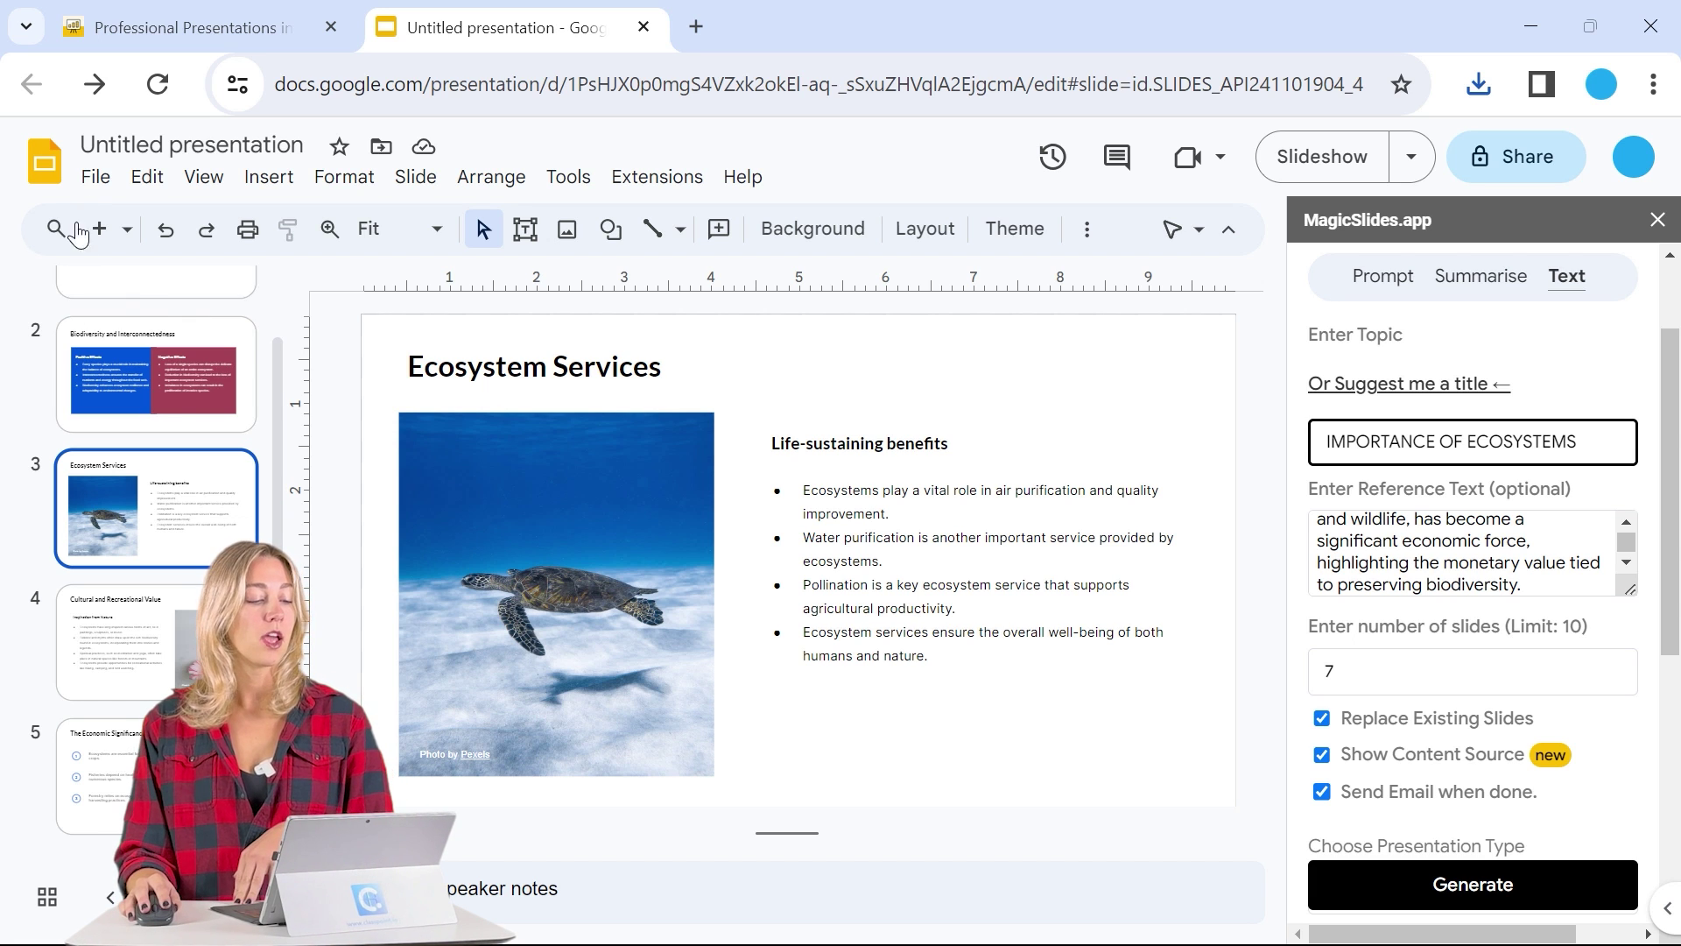
Step: Download the deck as a Microsoft PowerPoint (.pptx) file and open it from Chrome's downloads
click(97, 177)
mouse_move(230, 499)
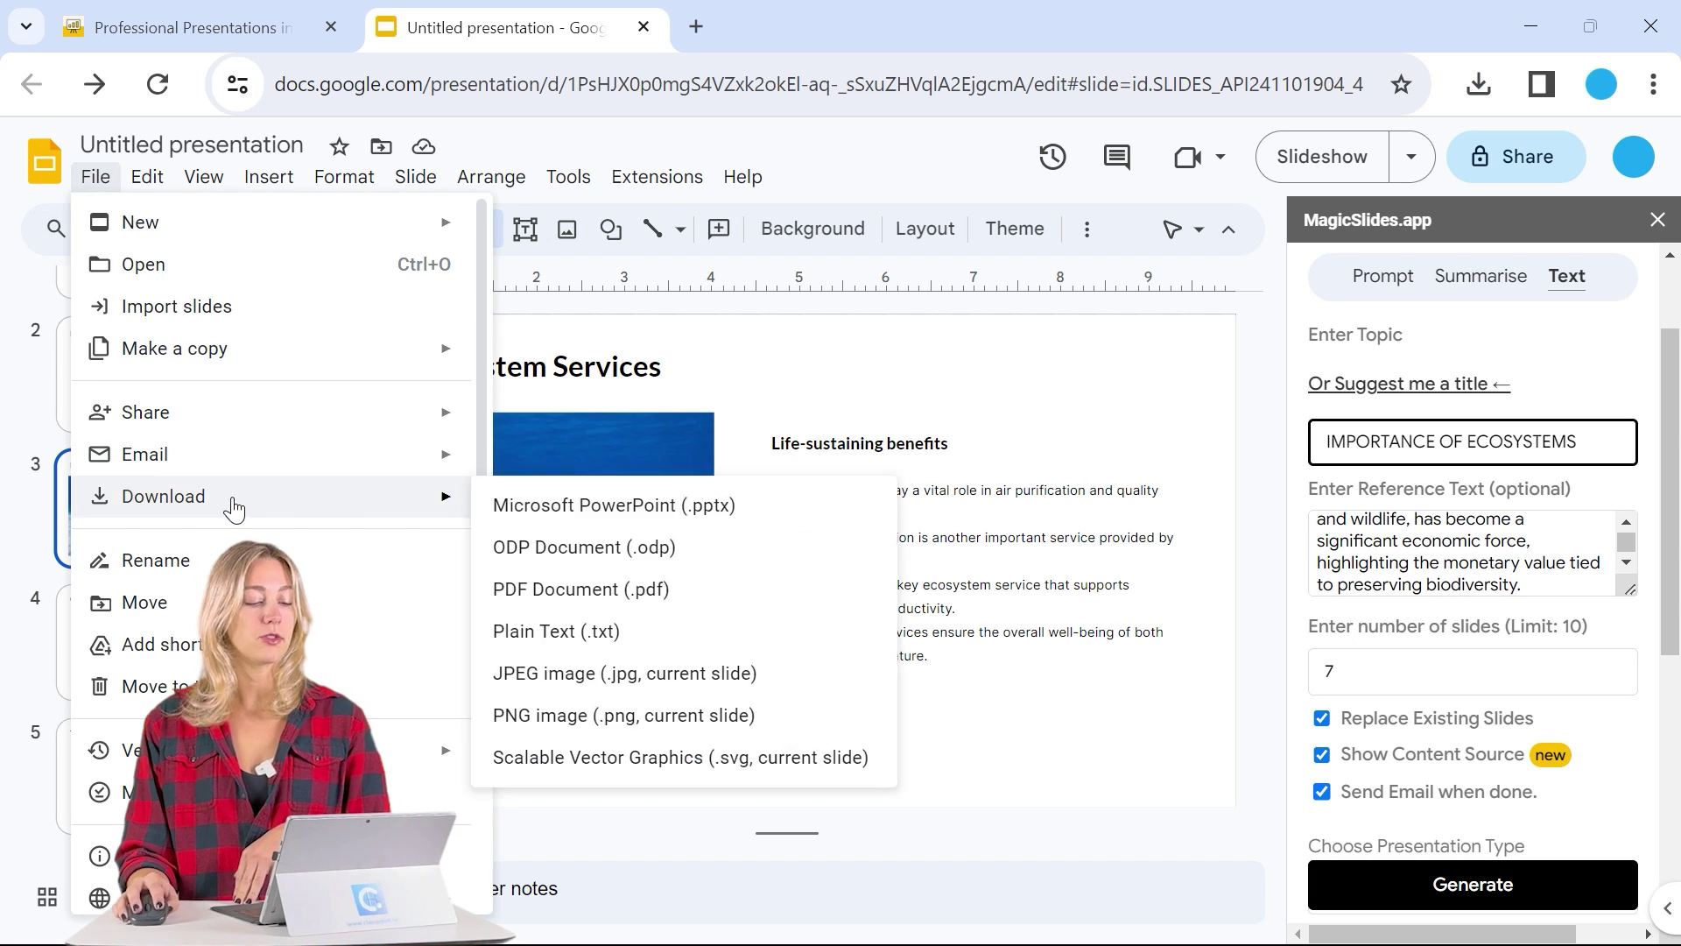
click(1135, 358)
click(1468, 95)
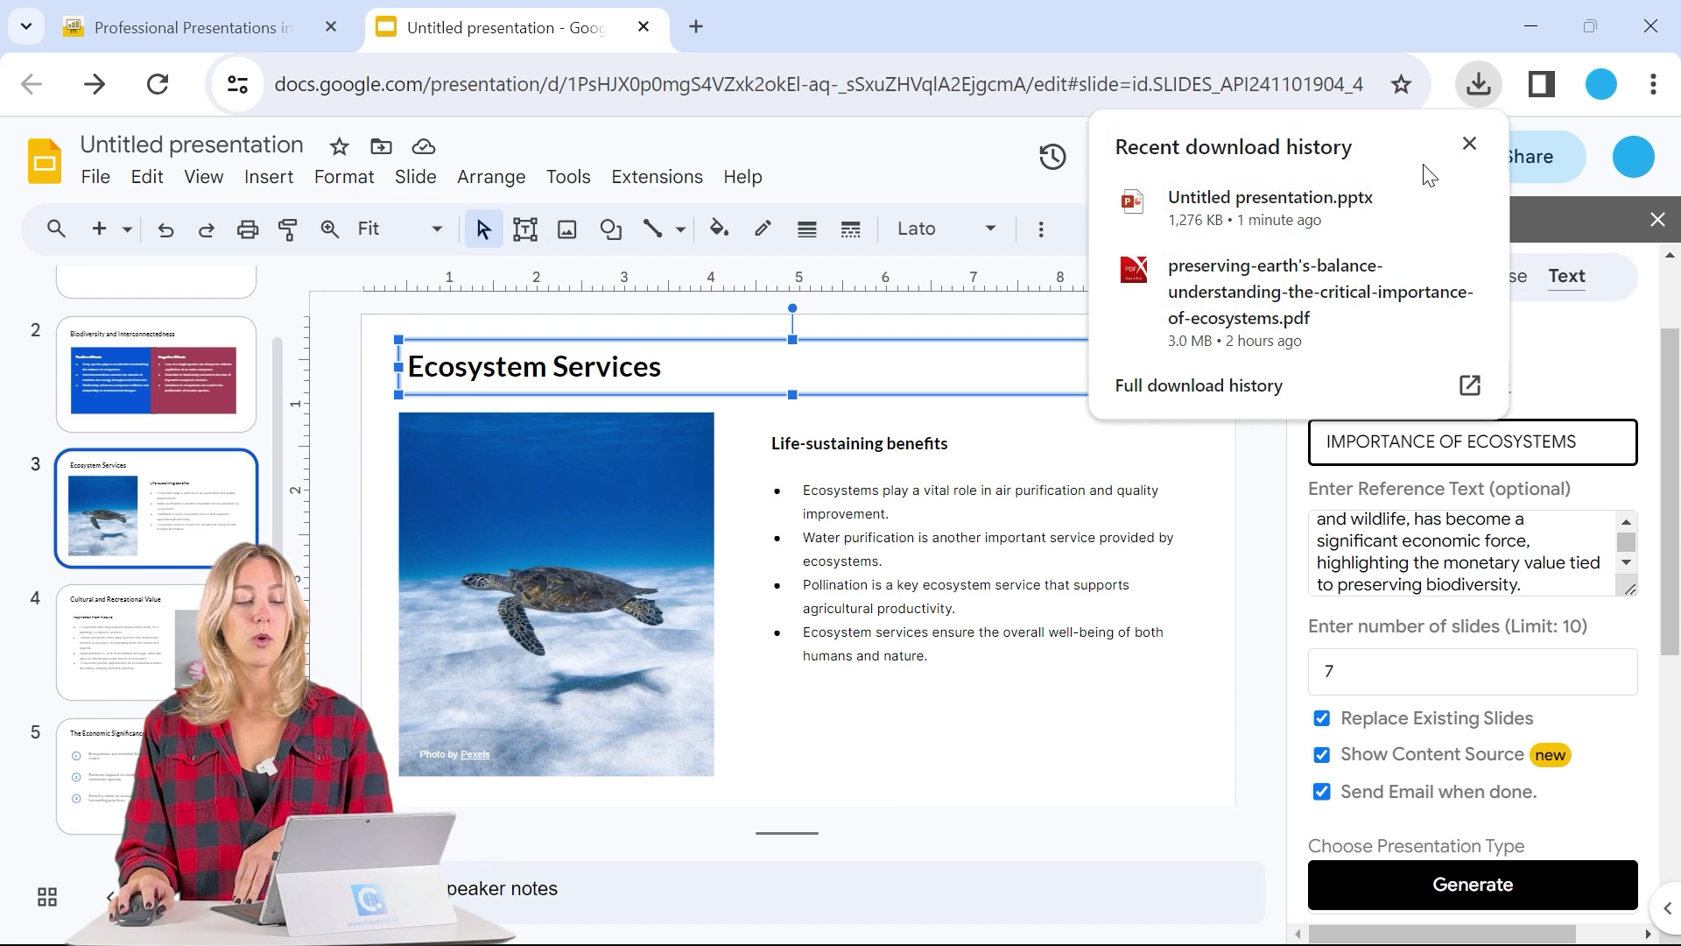
click(1368, 203)
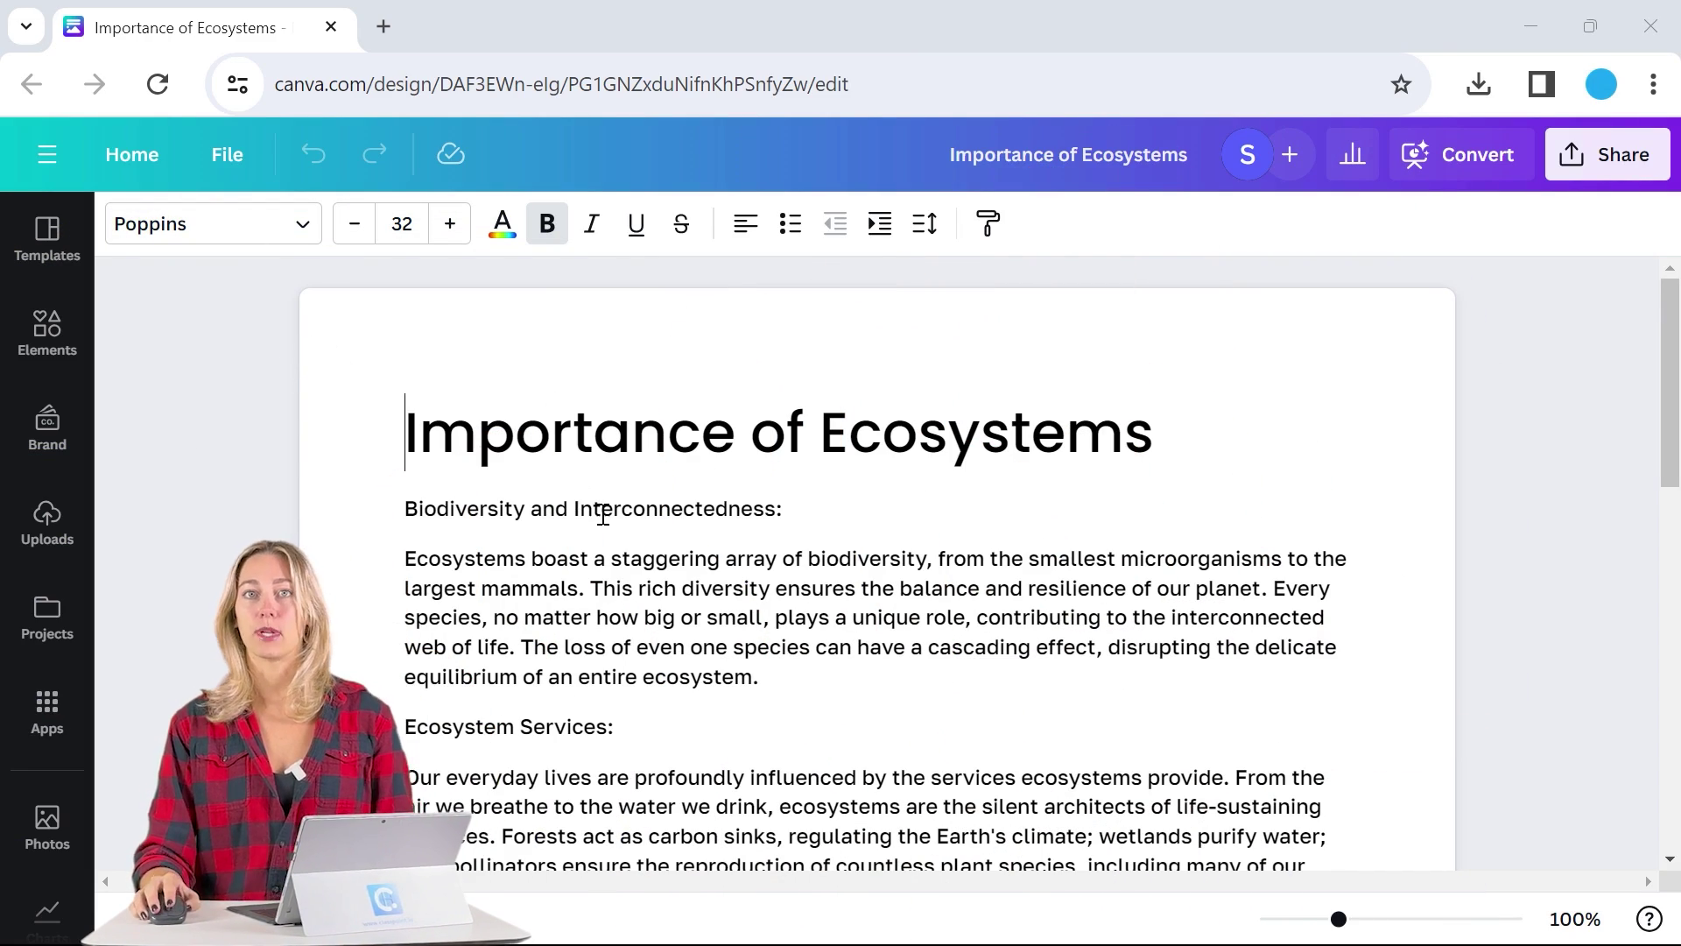
Step: Inspect the Canva doc, briefly selecting its Importance of Ecosystems title
scroll(603, 517, down, 6)
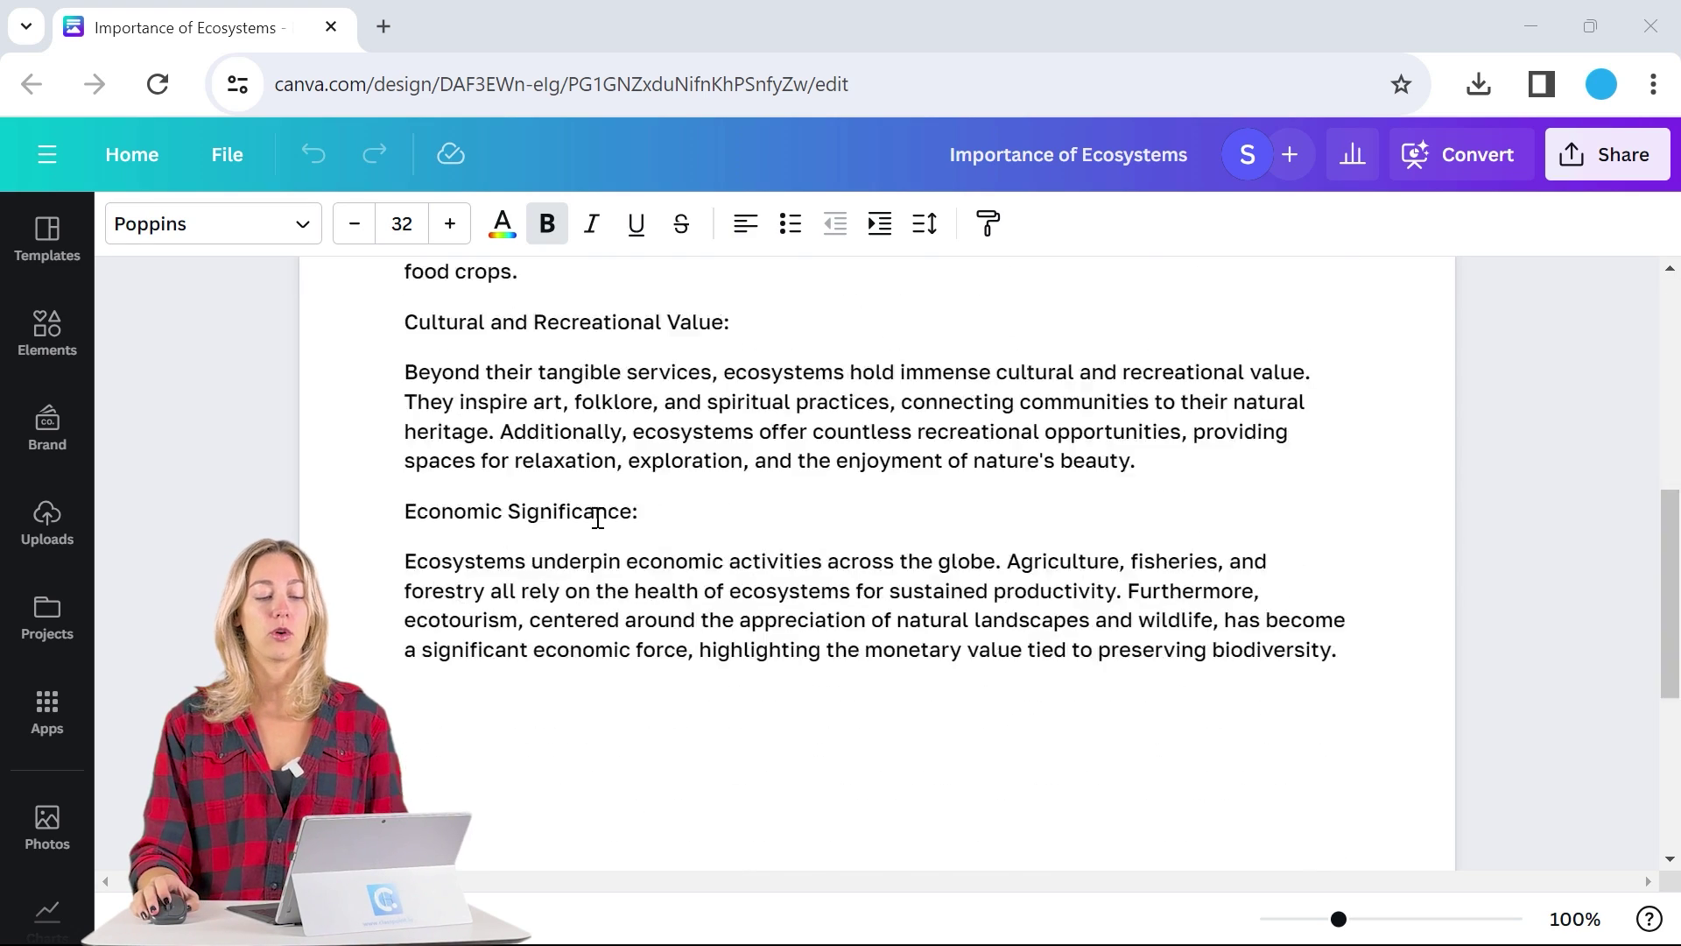
scroll(600, 517, up, 6)
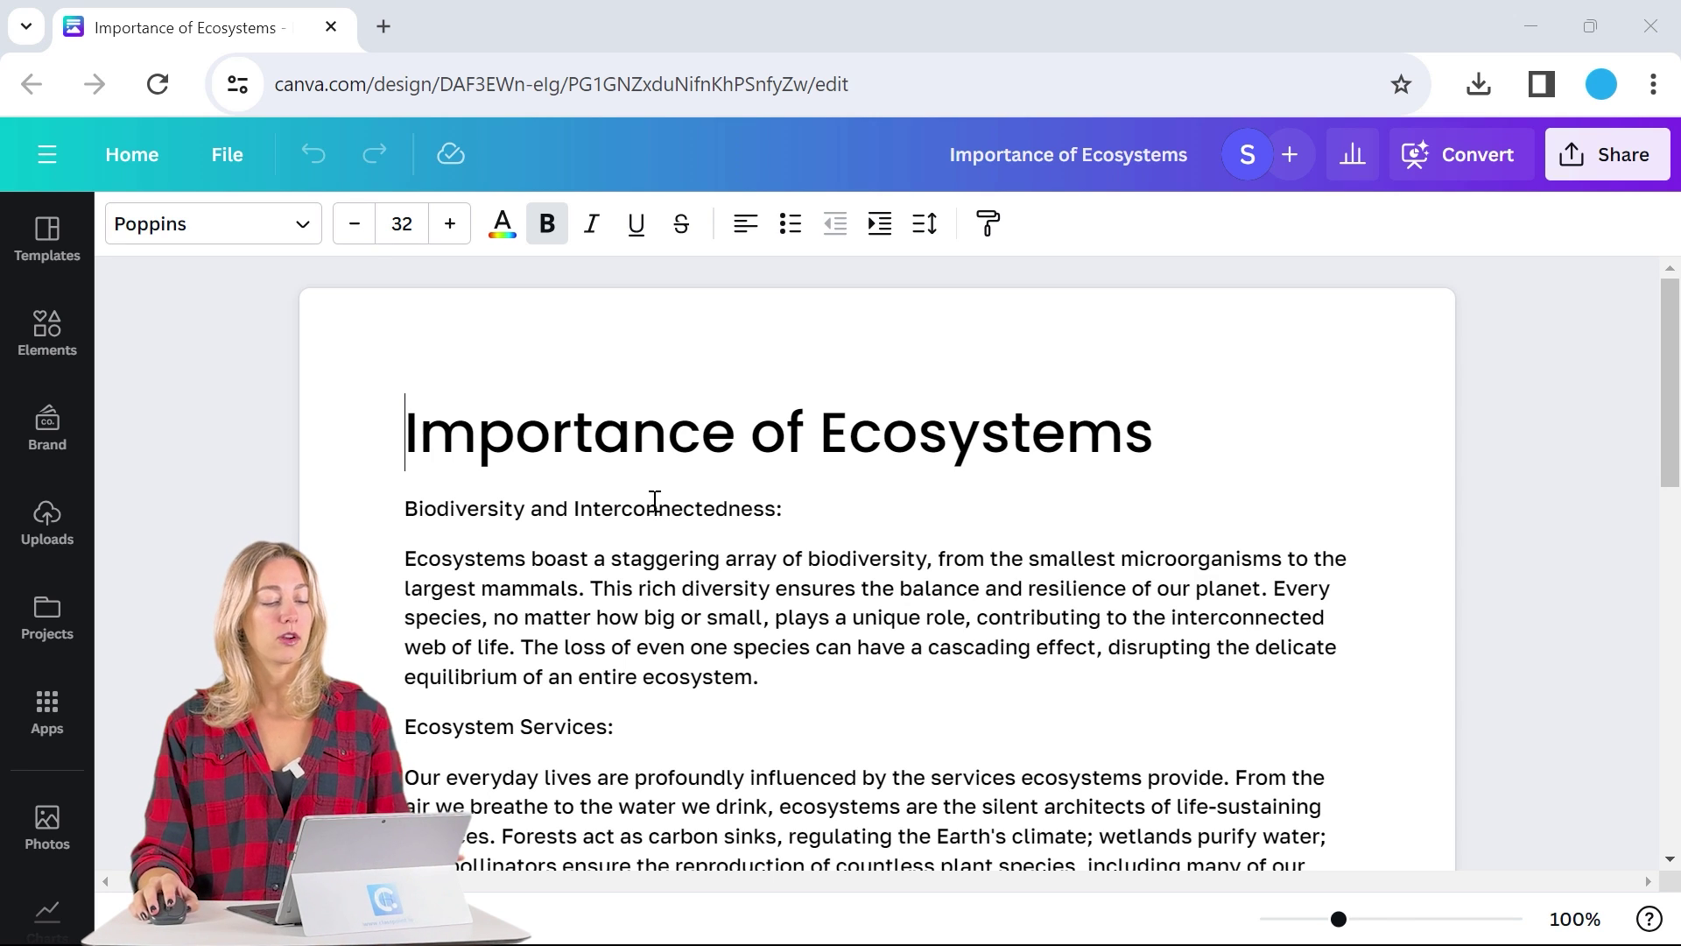
drag(397, 438, 1174, 473)
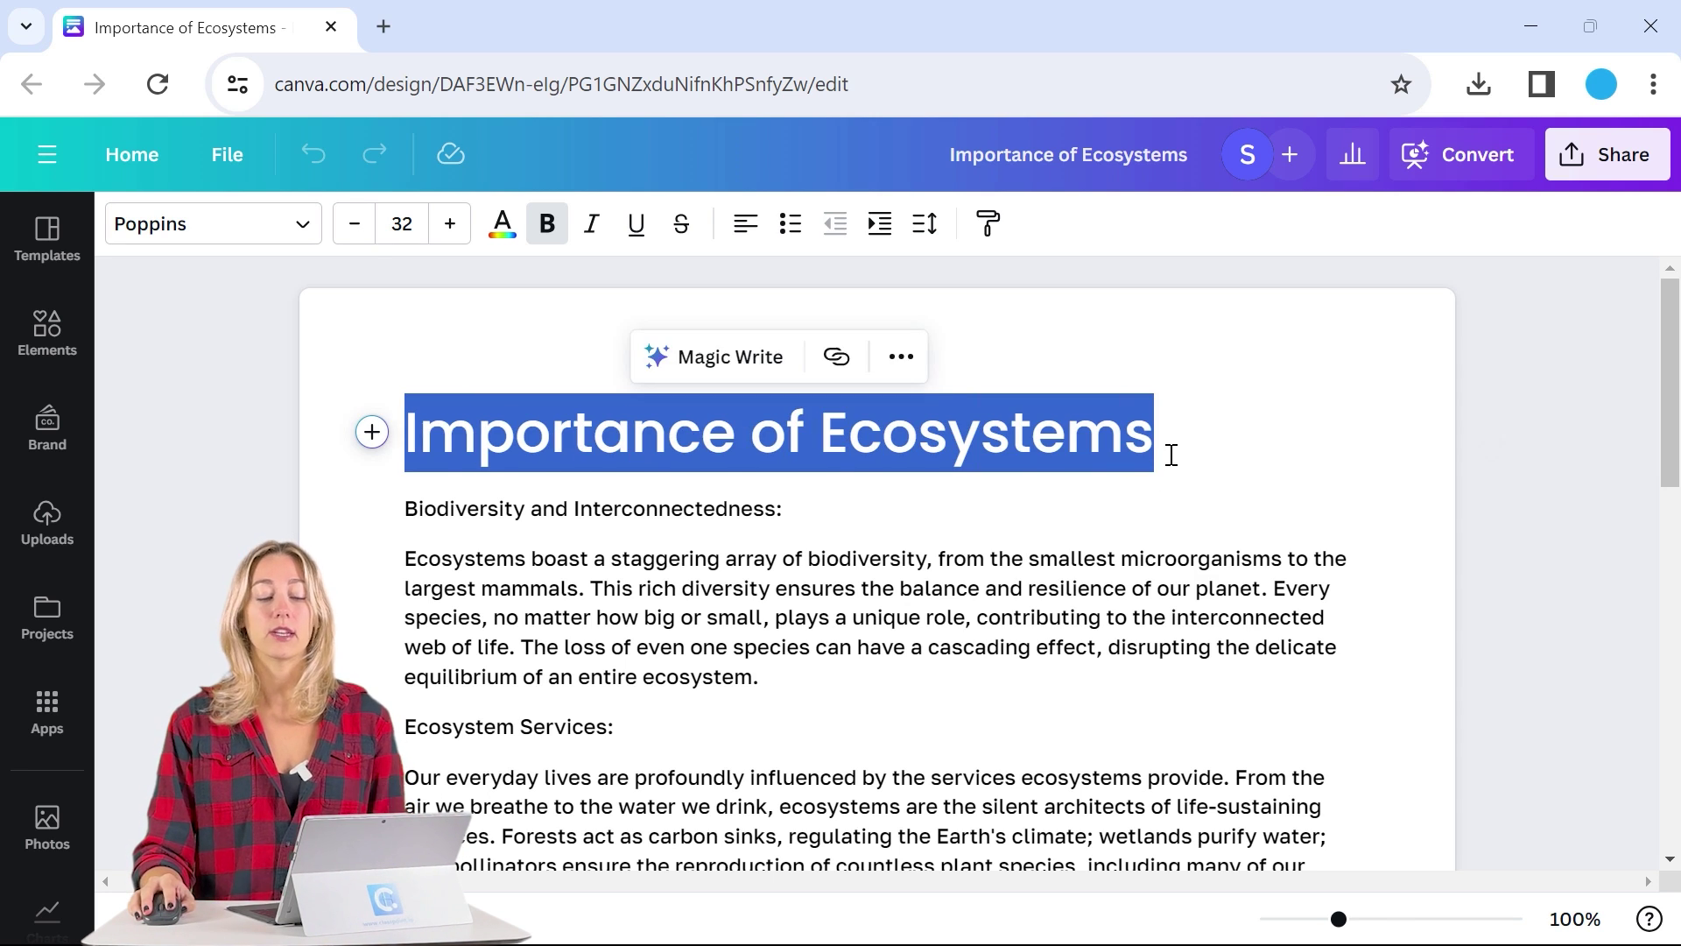
click(1166, 451)
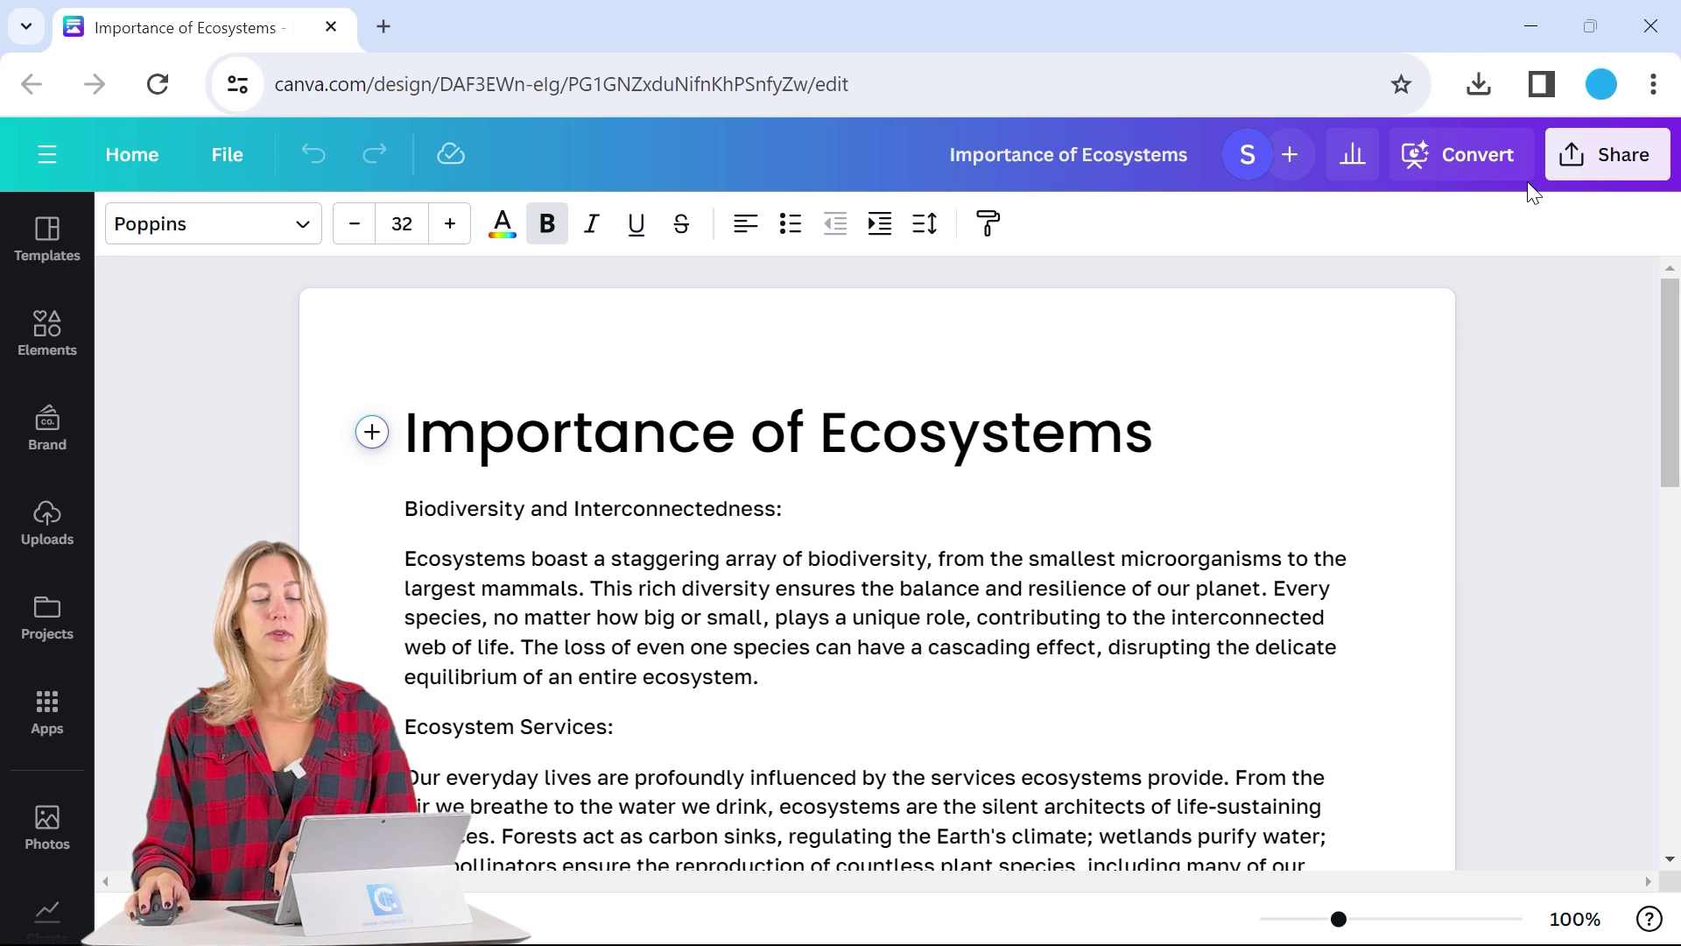
Step: Convert the Canva doc into a presentation using the beige template design
click(1443, 176)
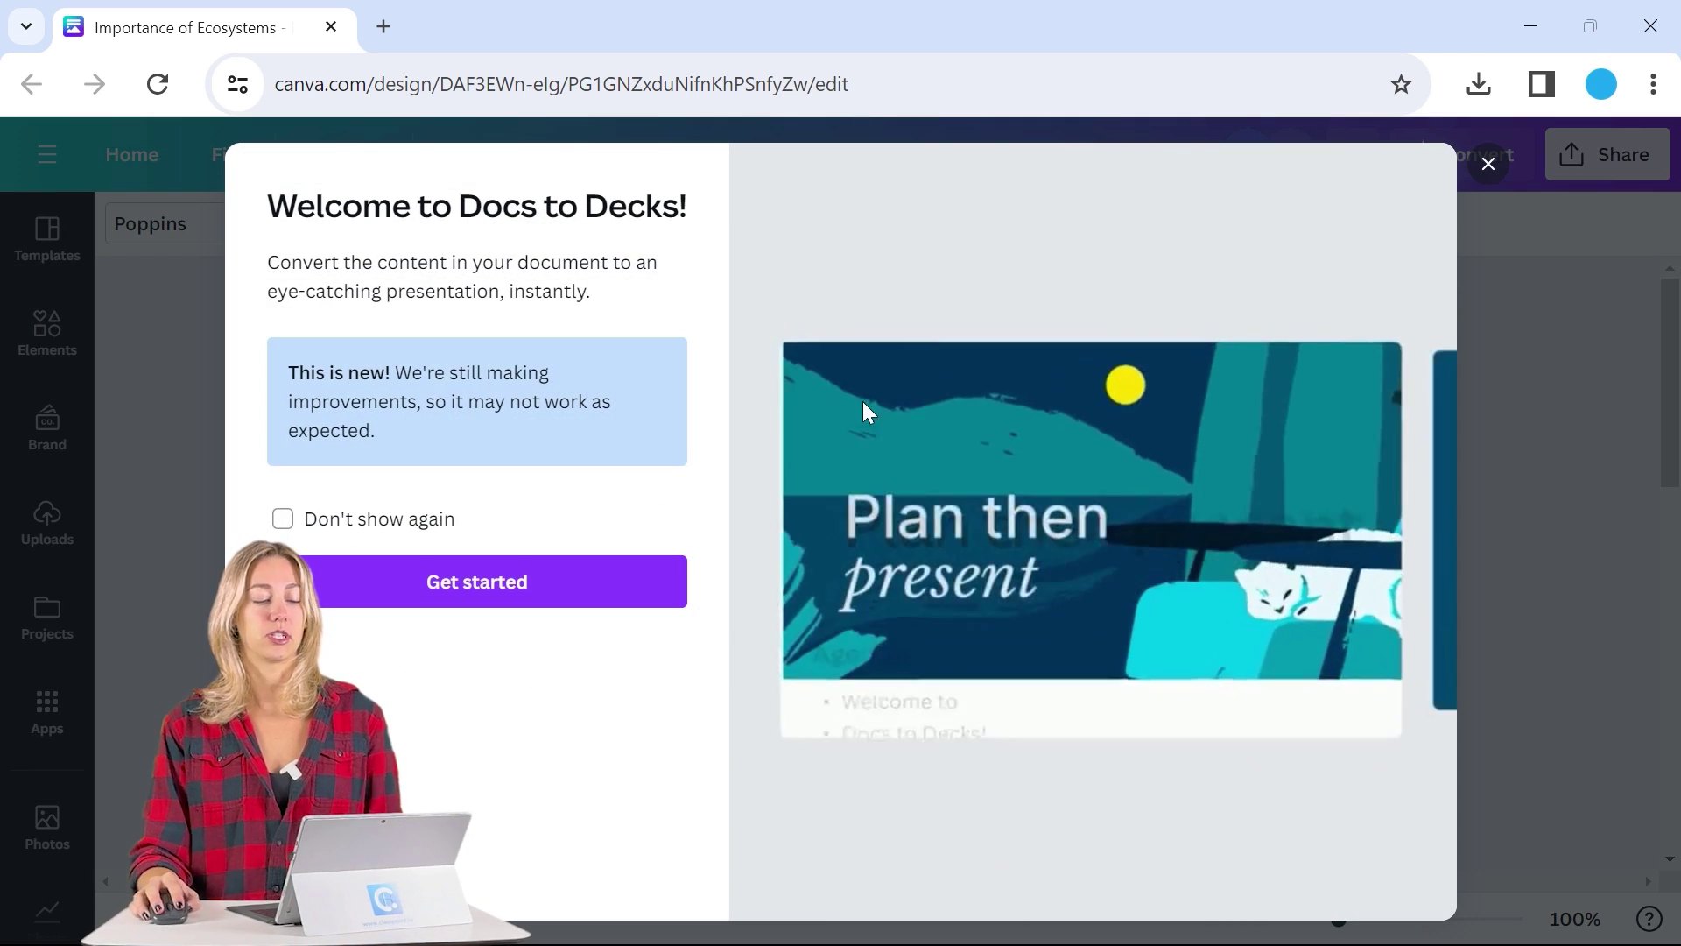
click(524, 595)
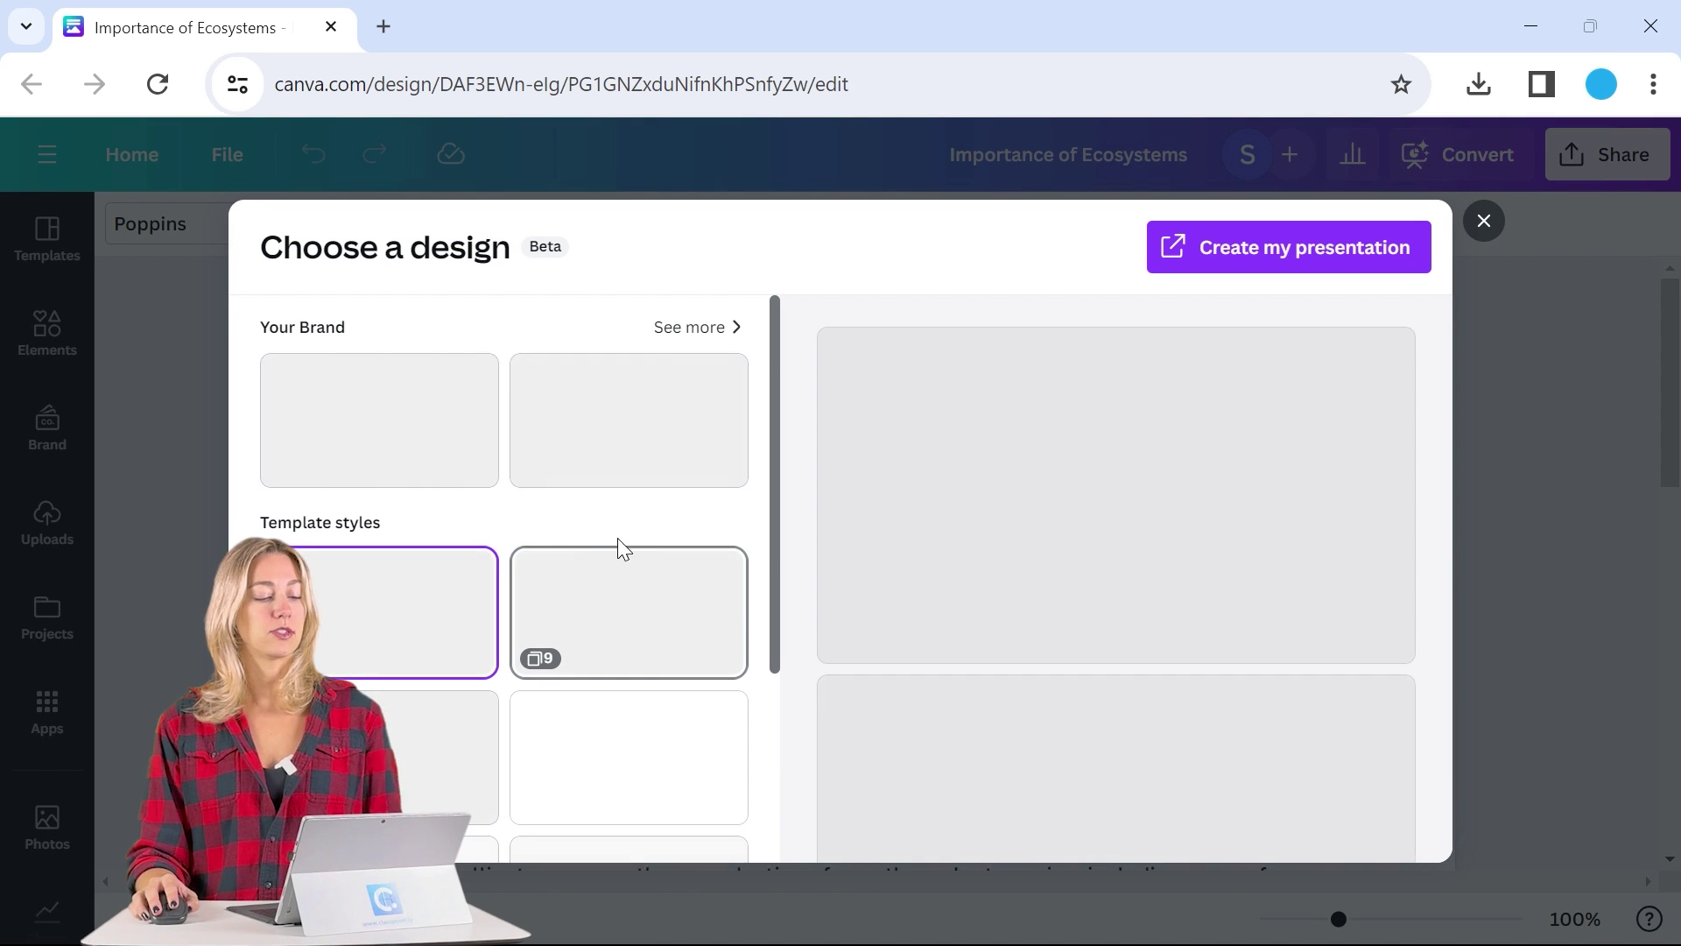
scroll(480, 506, down, 2)
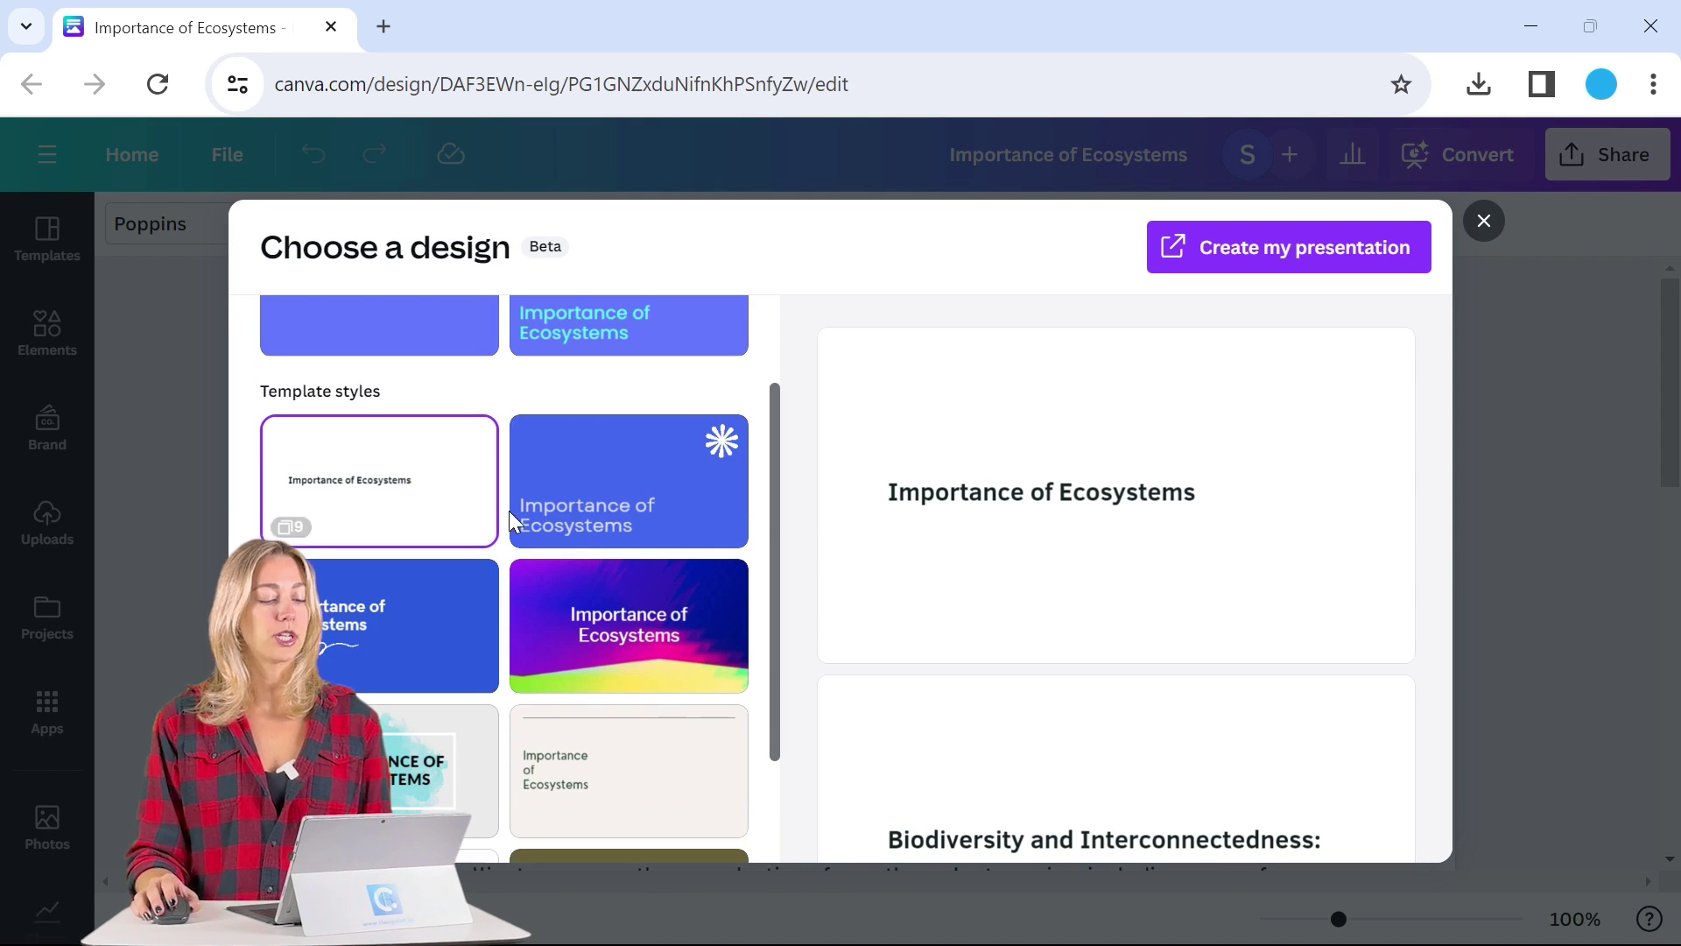
scroll(510, 510, down, 2)
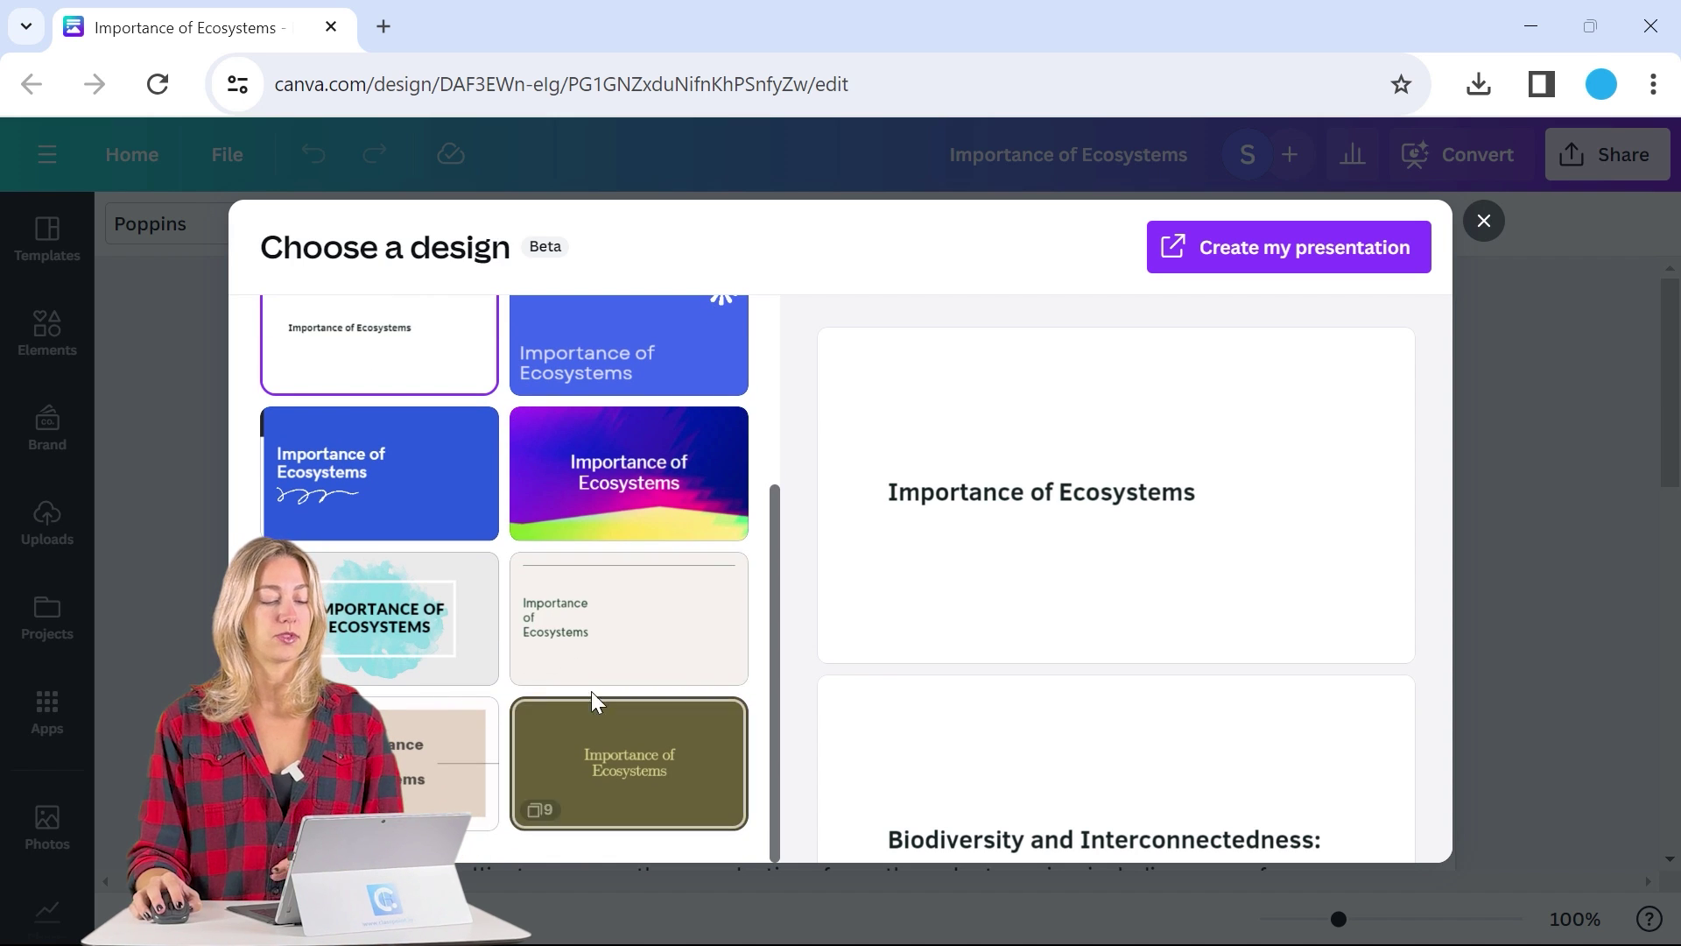
click(673, 644)
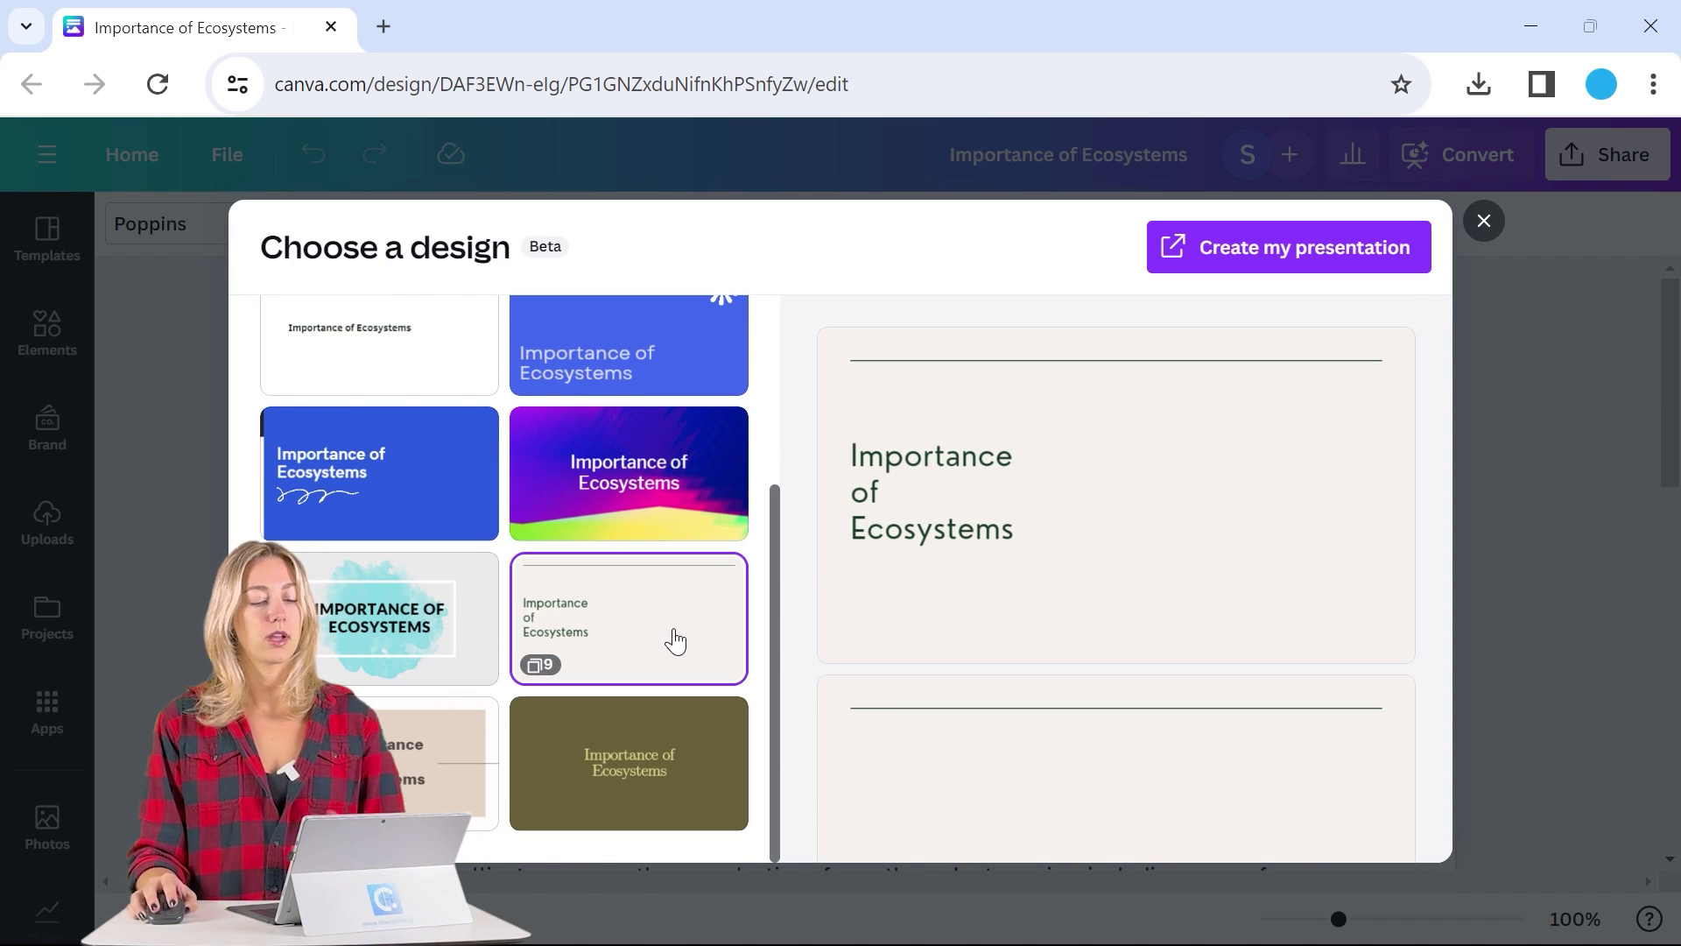
click(1261, 254)
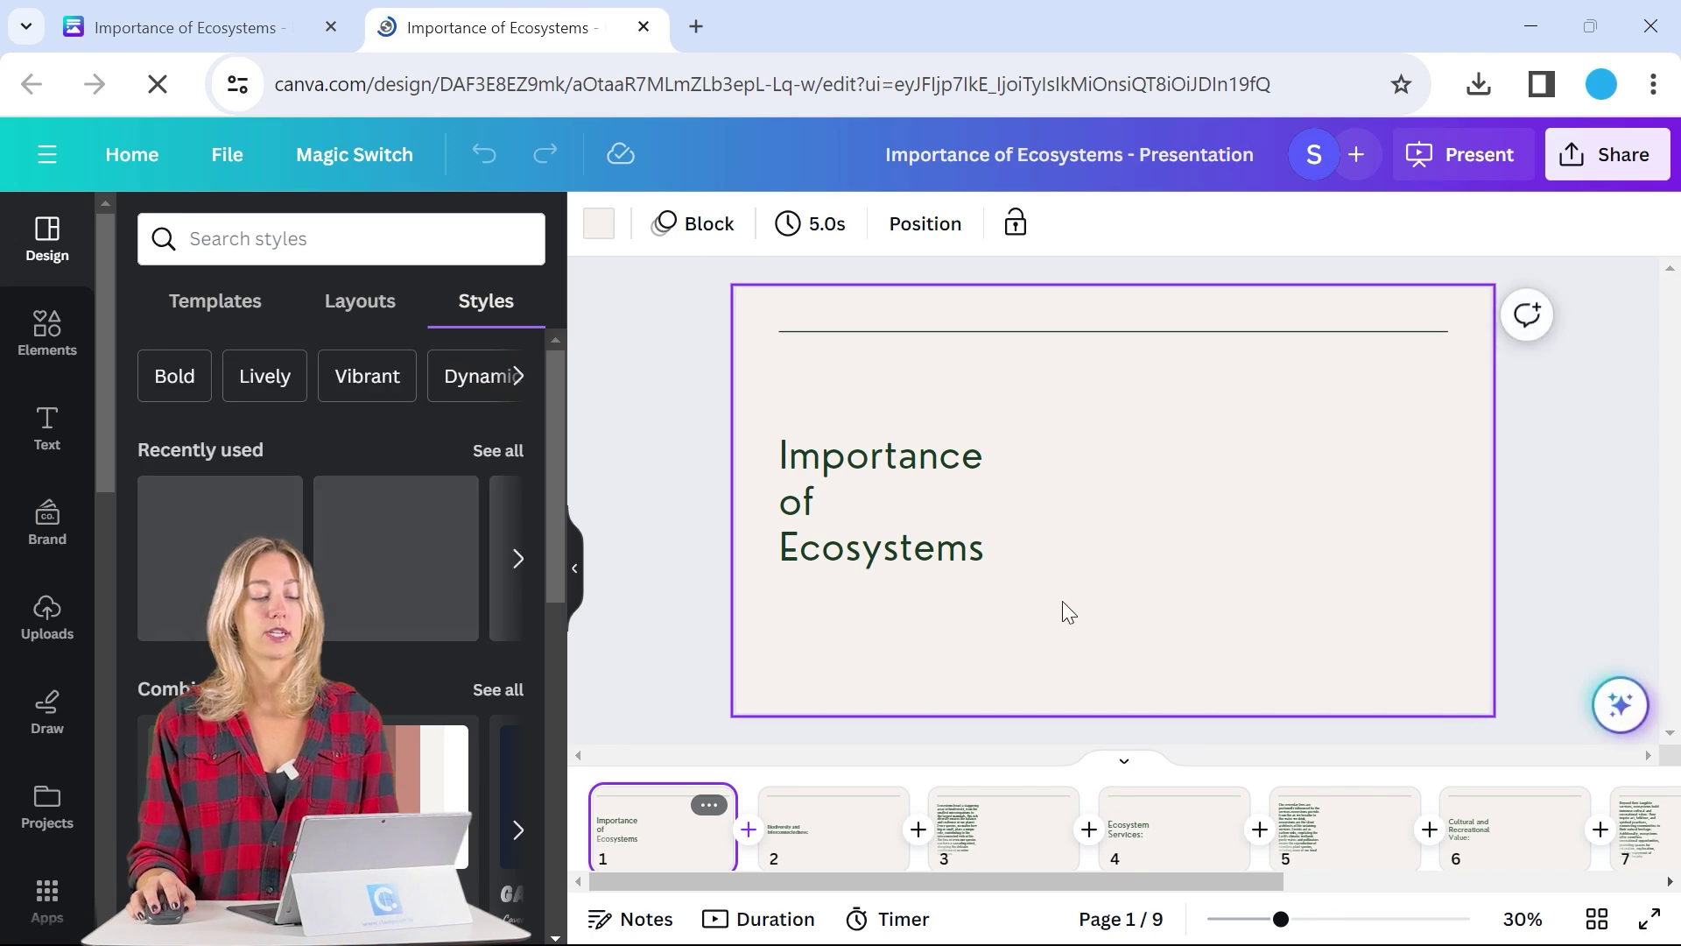
Step: Browse Canva presentation slides 2, 3 and 5, returning to slide 3
click(828, 836)
click(1007, 838)
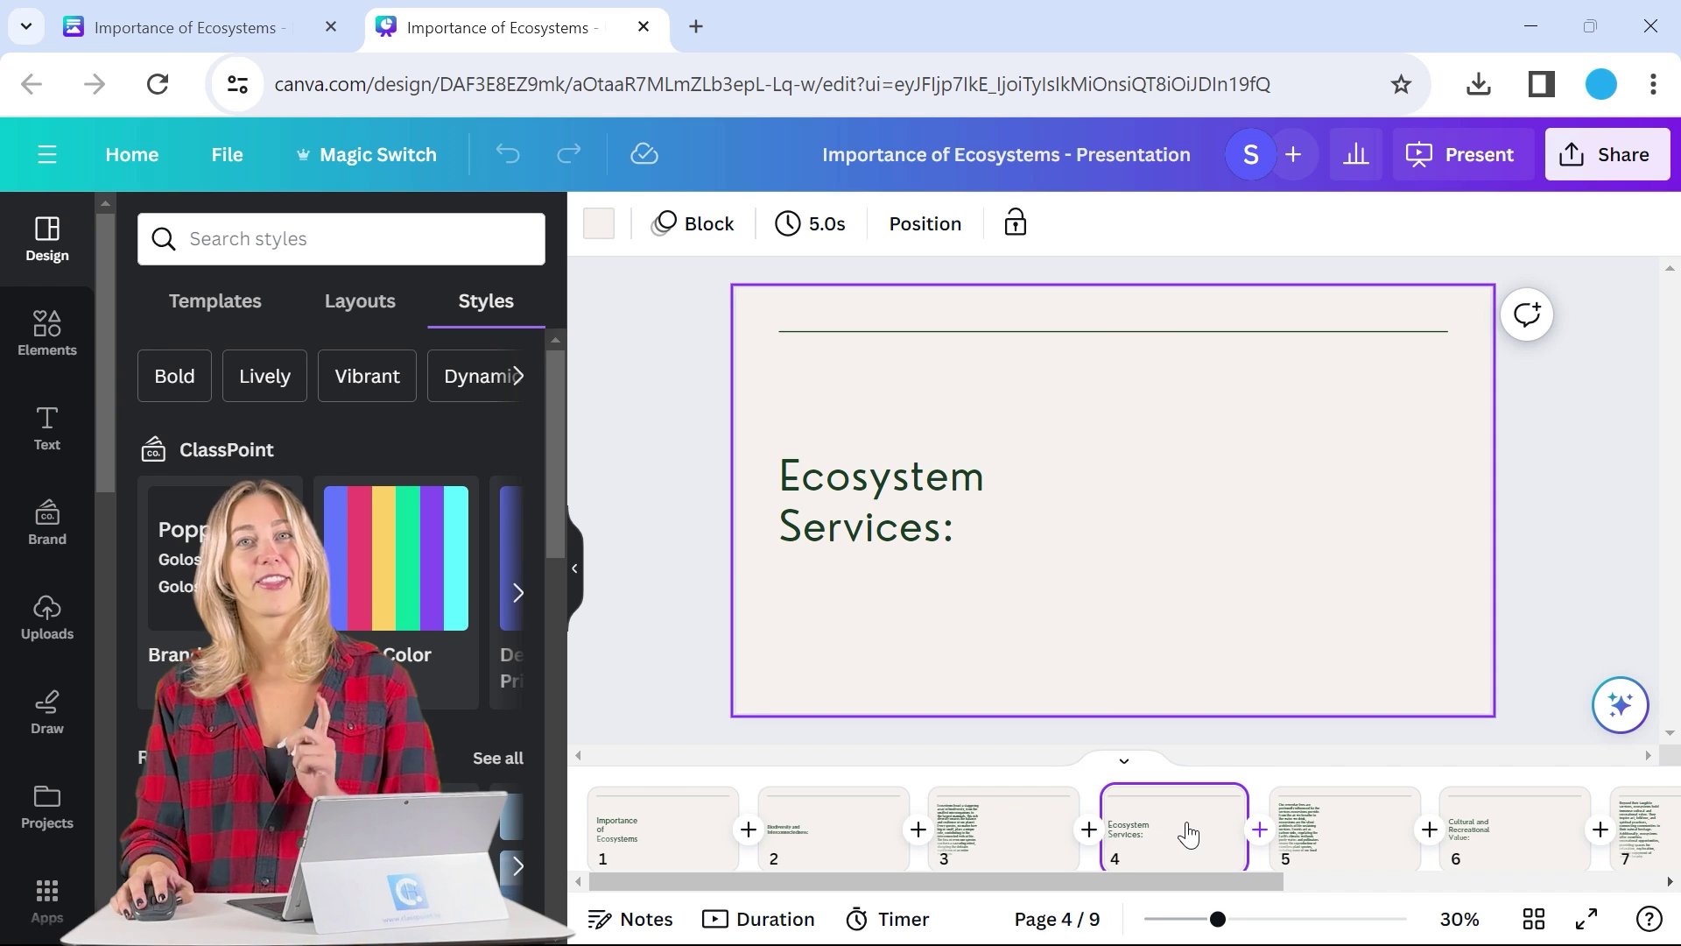
click(1355, 839)
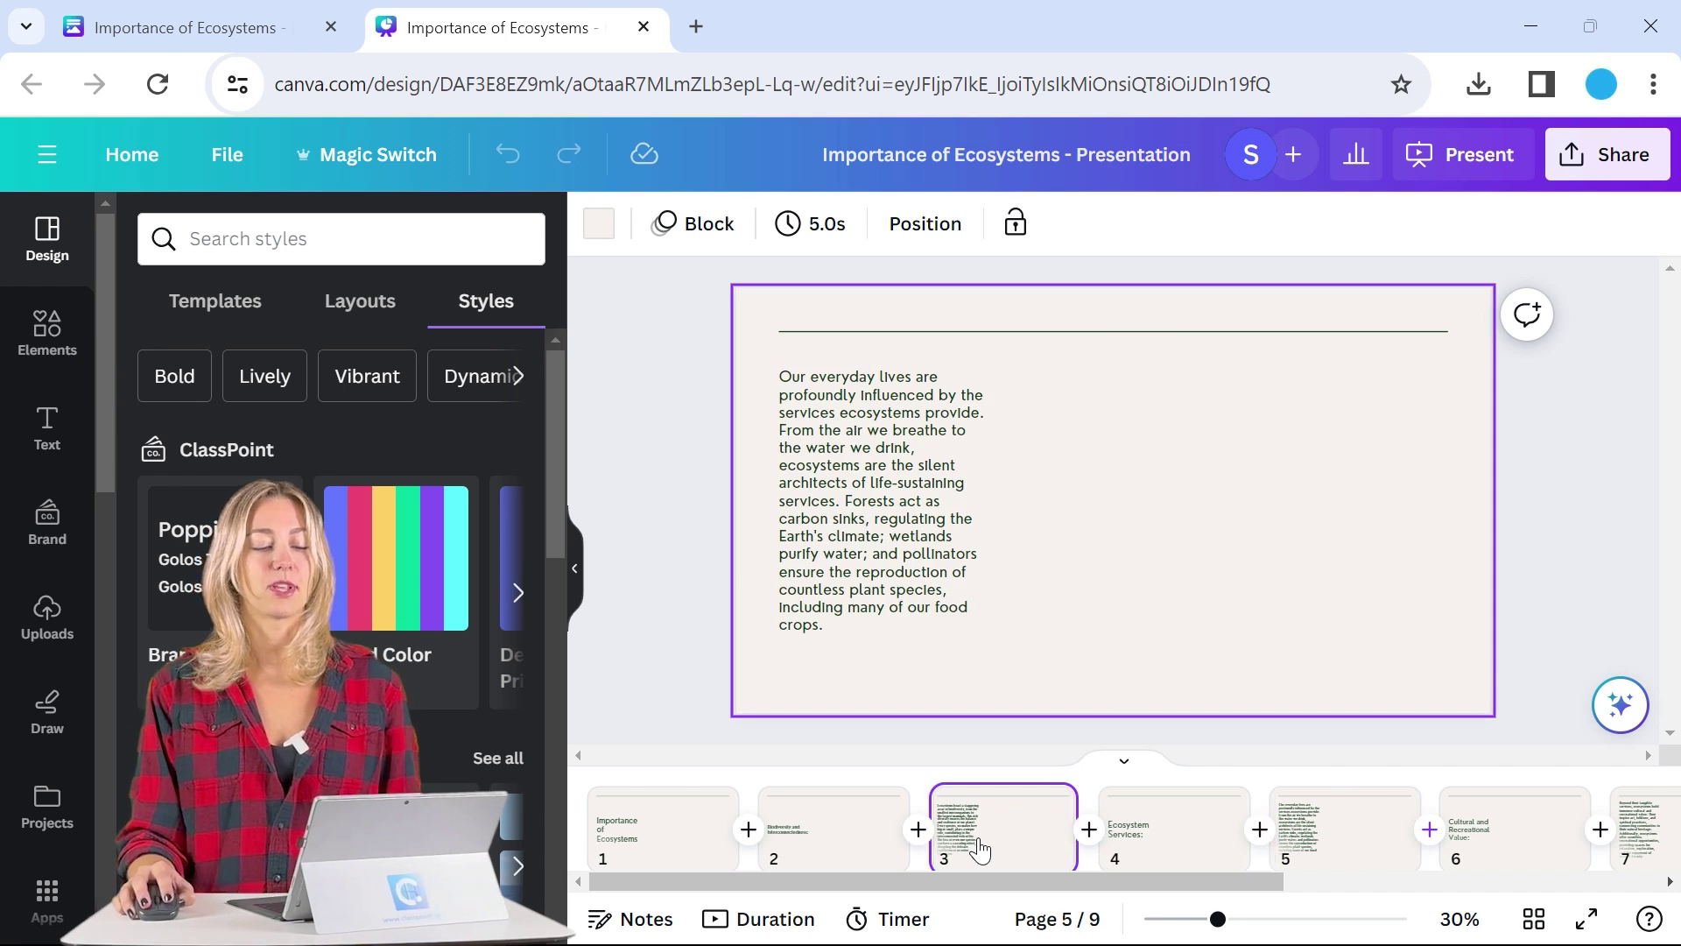
click(979, 848)
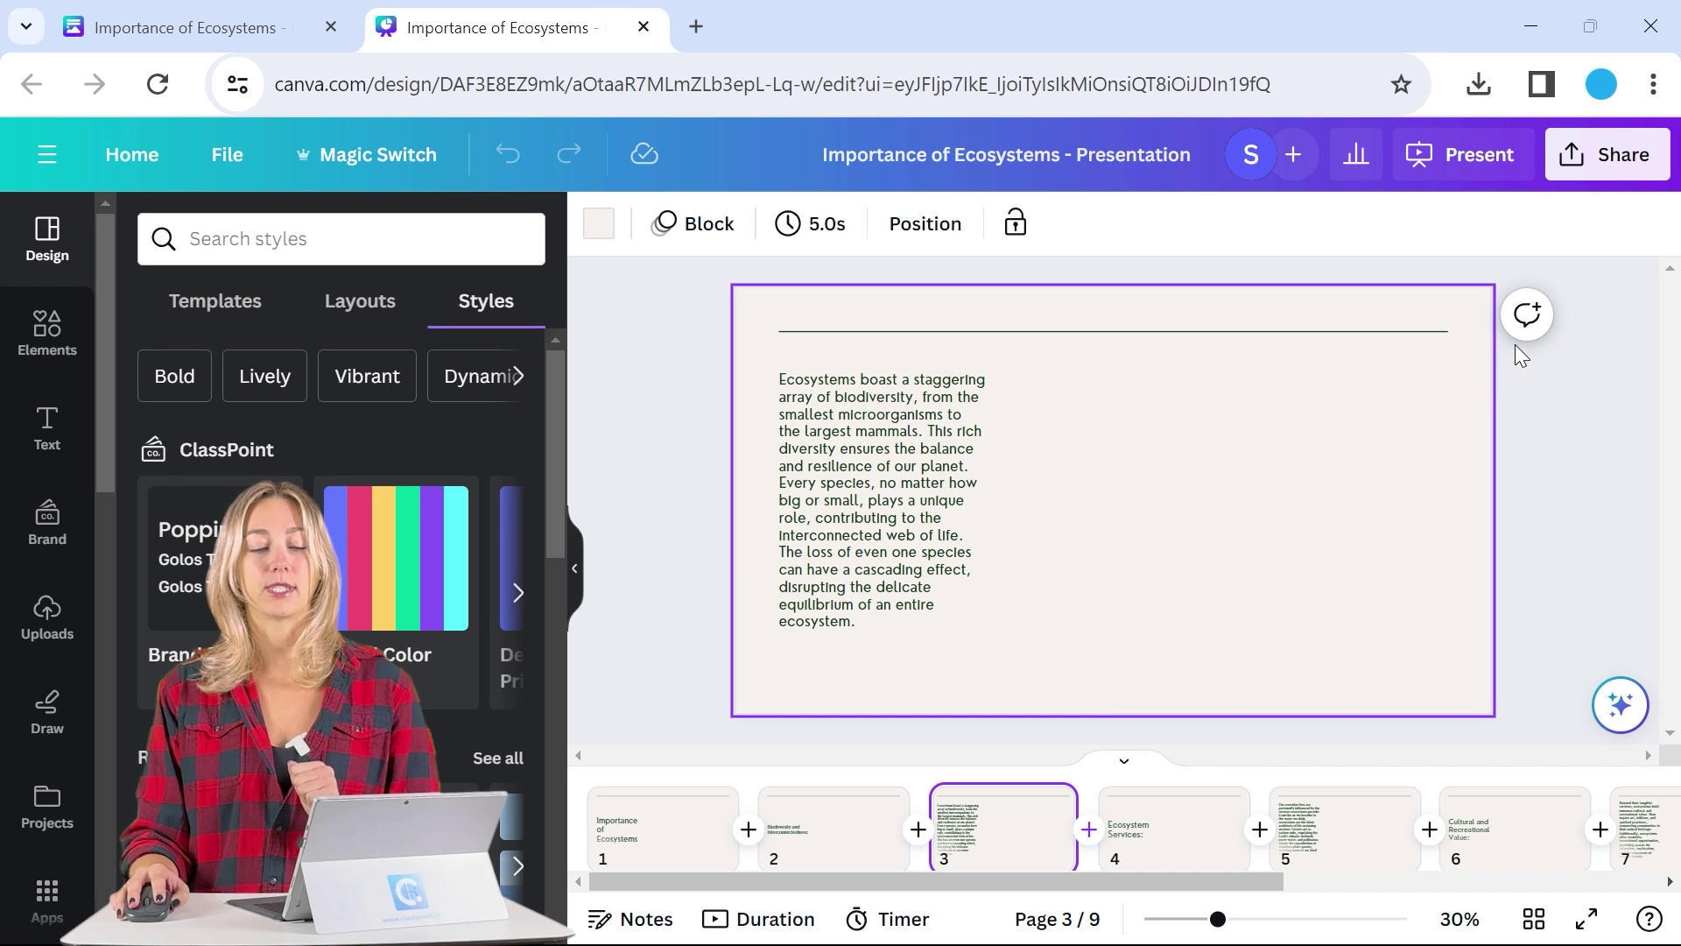
Step: Download all nine Canva pages as a Microsoft PowerPoint file
click(1607, 155)
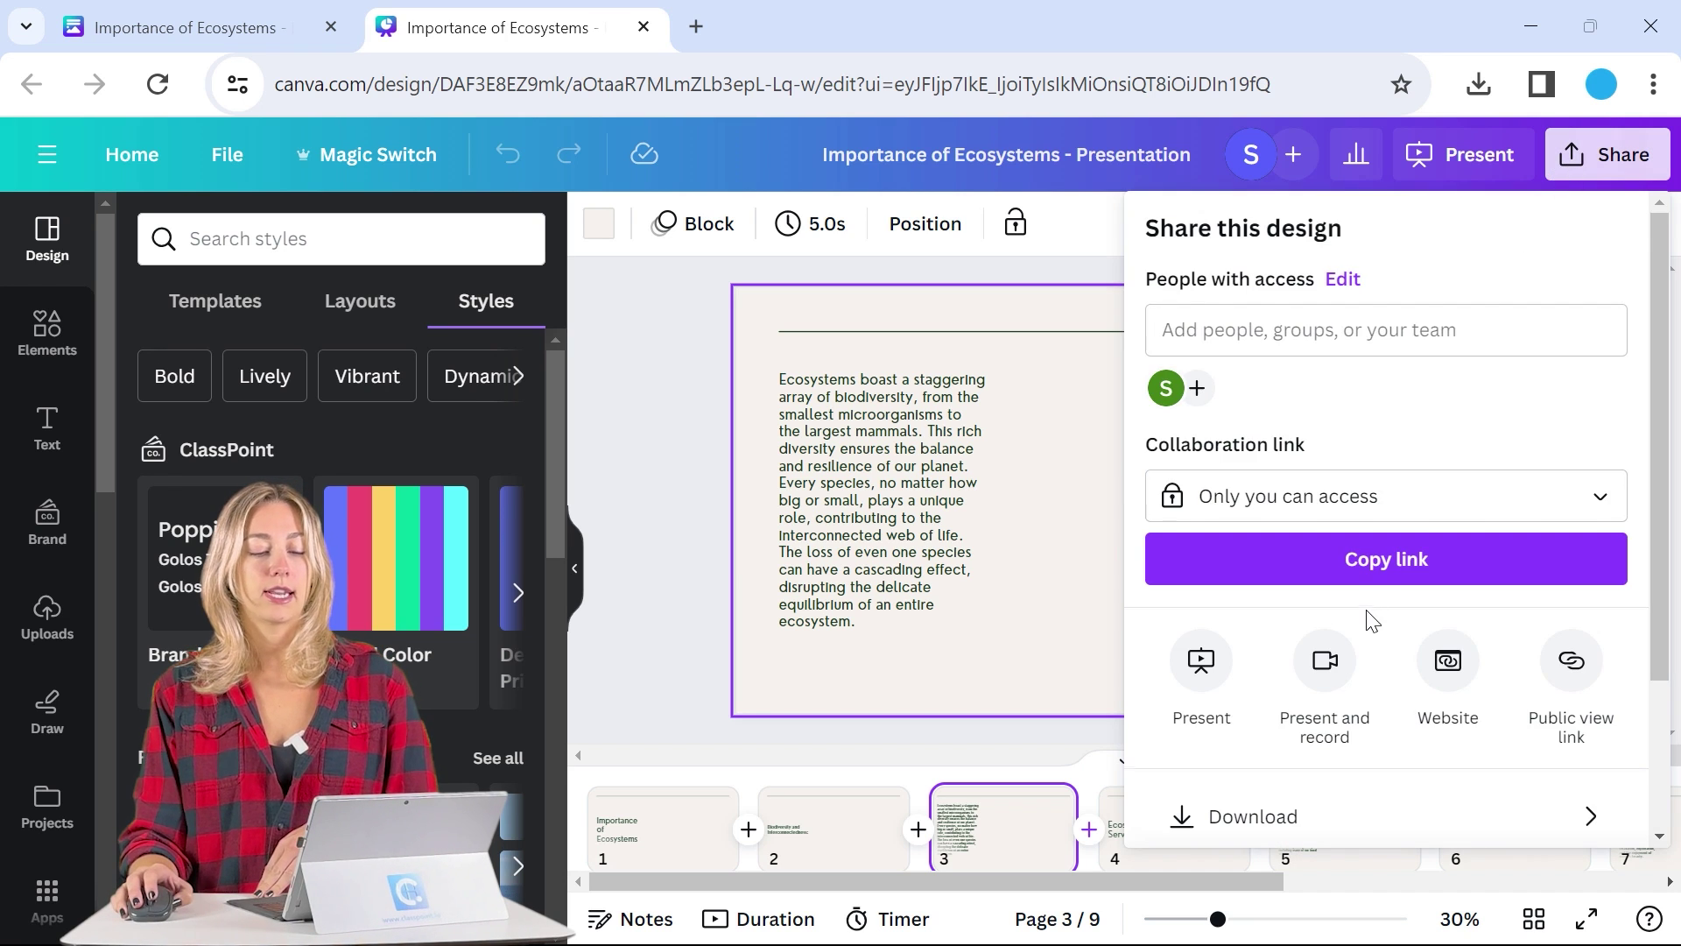
scroll(1372, 621, down, 3)
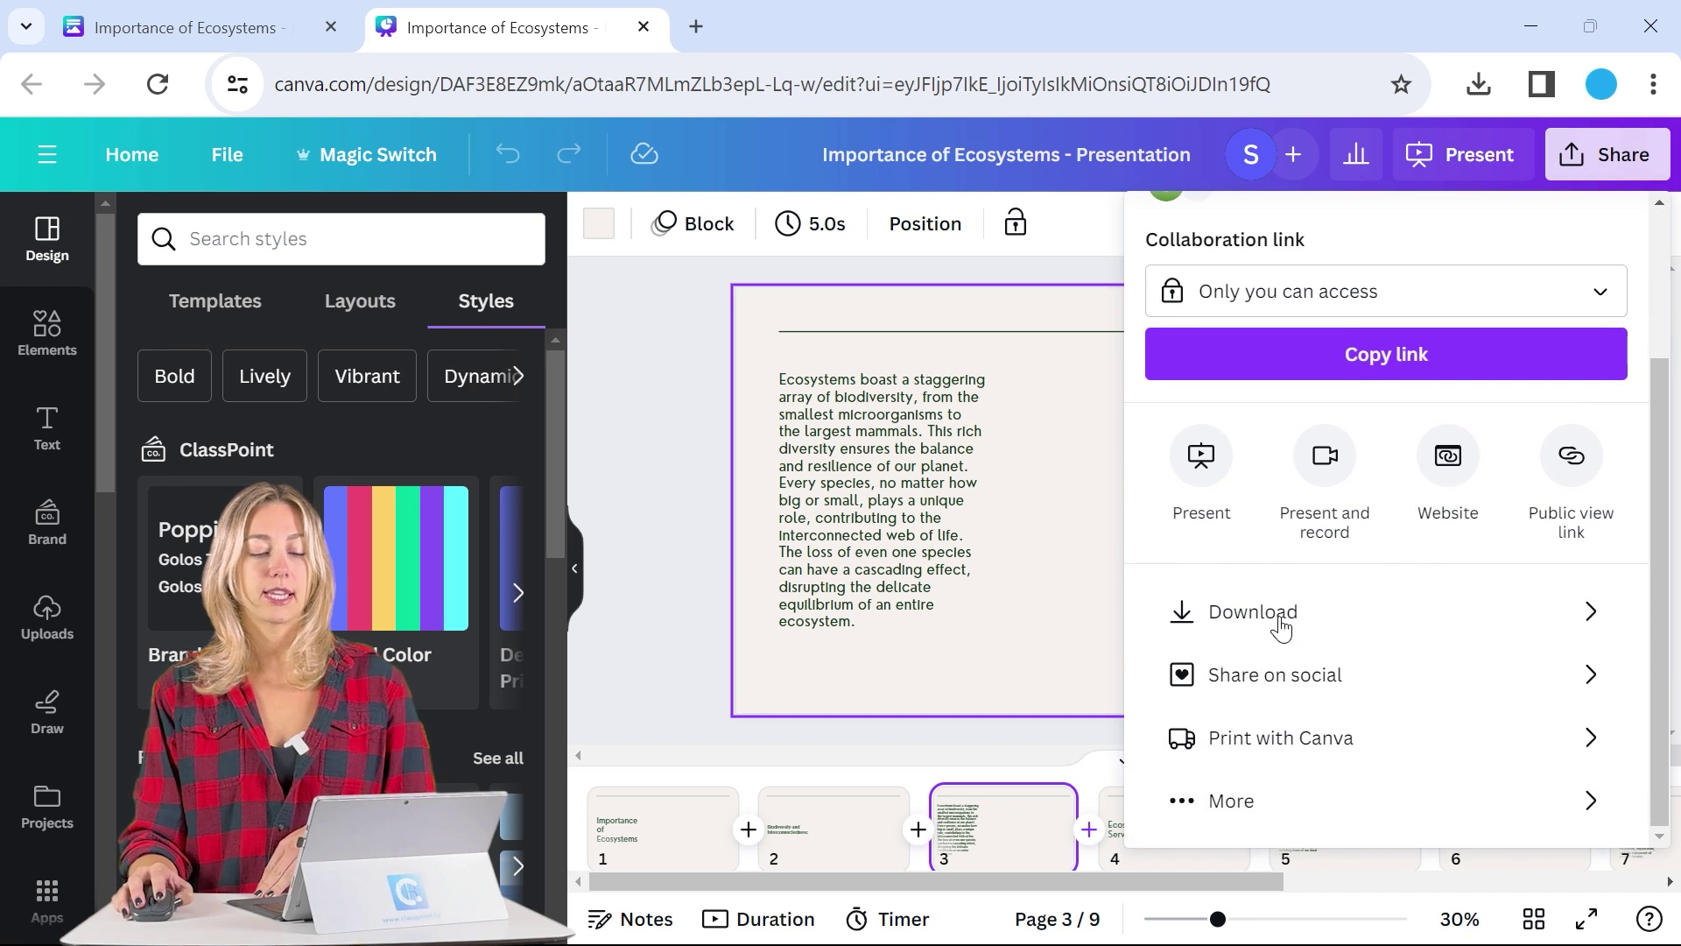
click(1237, 812)
scroll(1317, 624, down, 5)
scroll(1270, 600, up, 4)
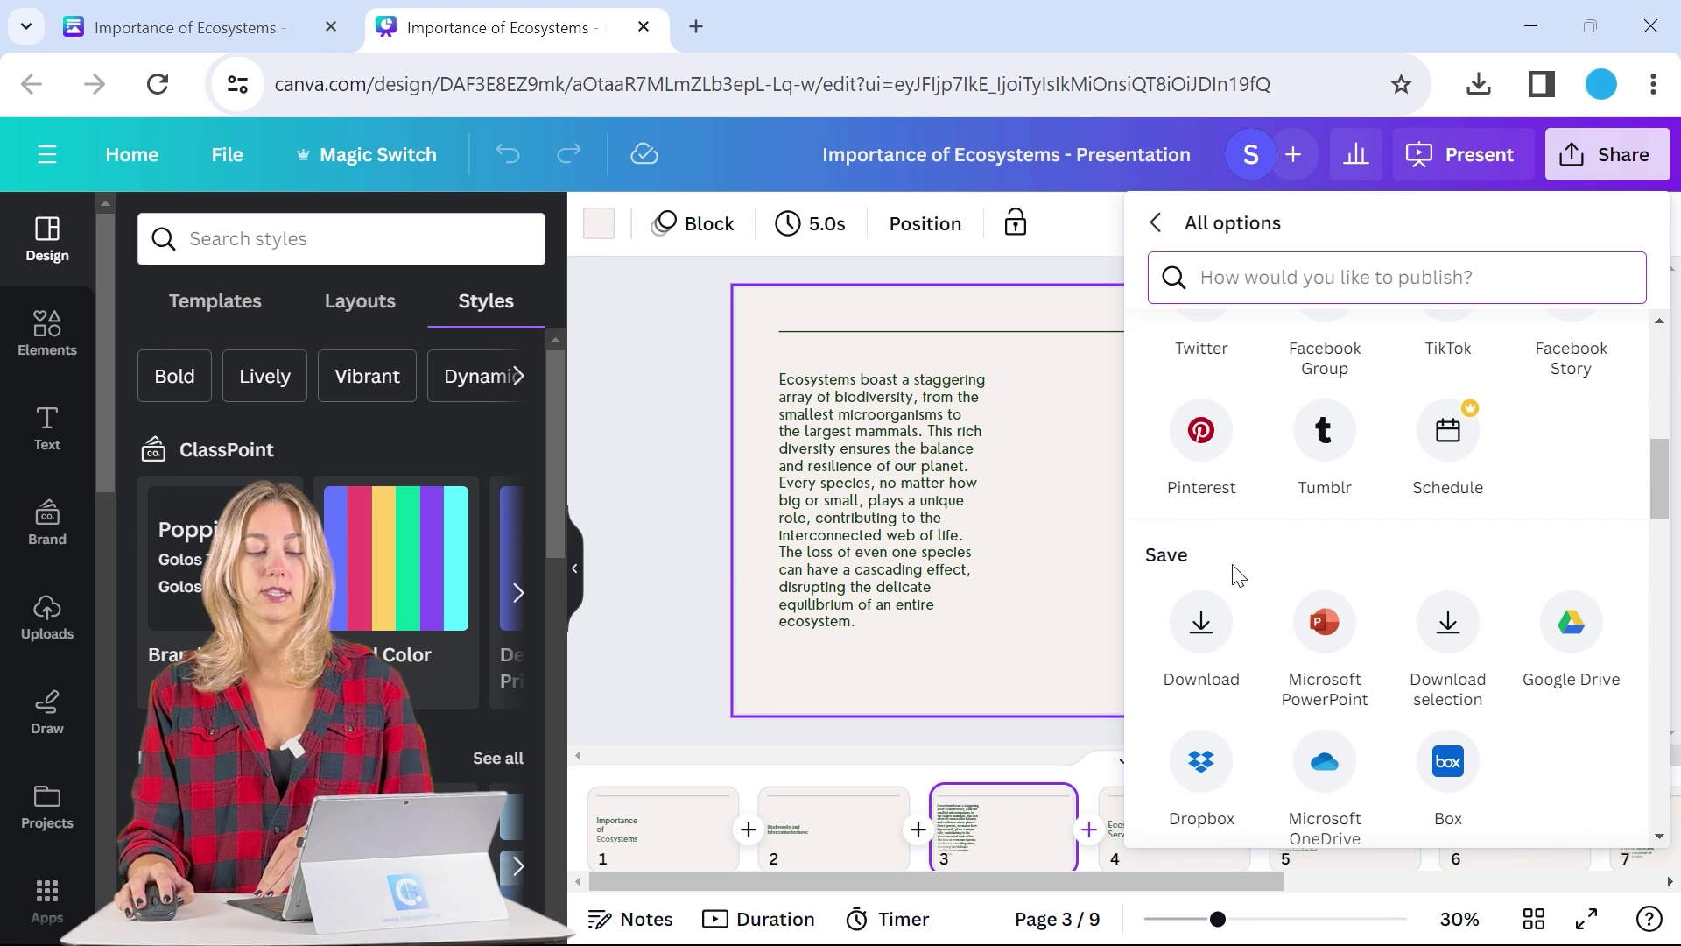
click(1325, 624)
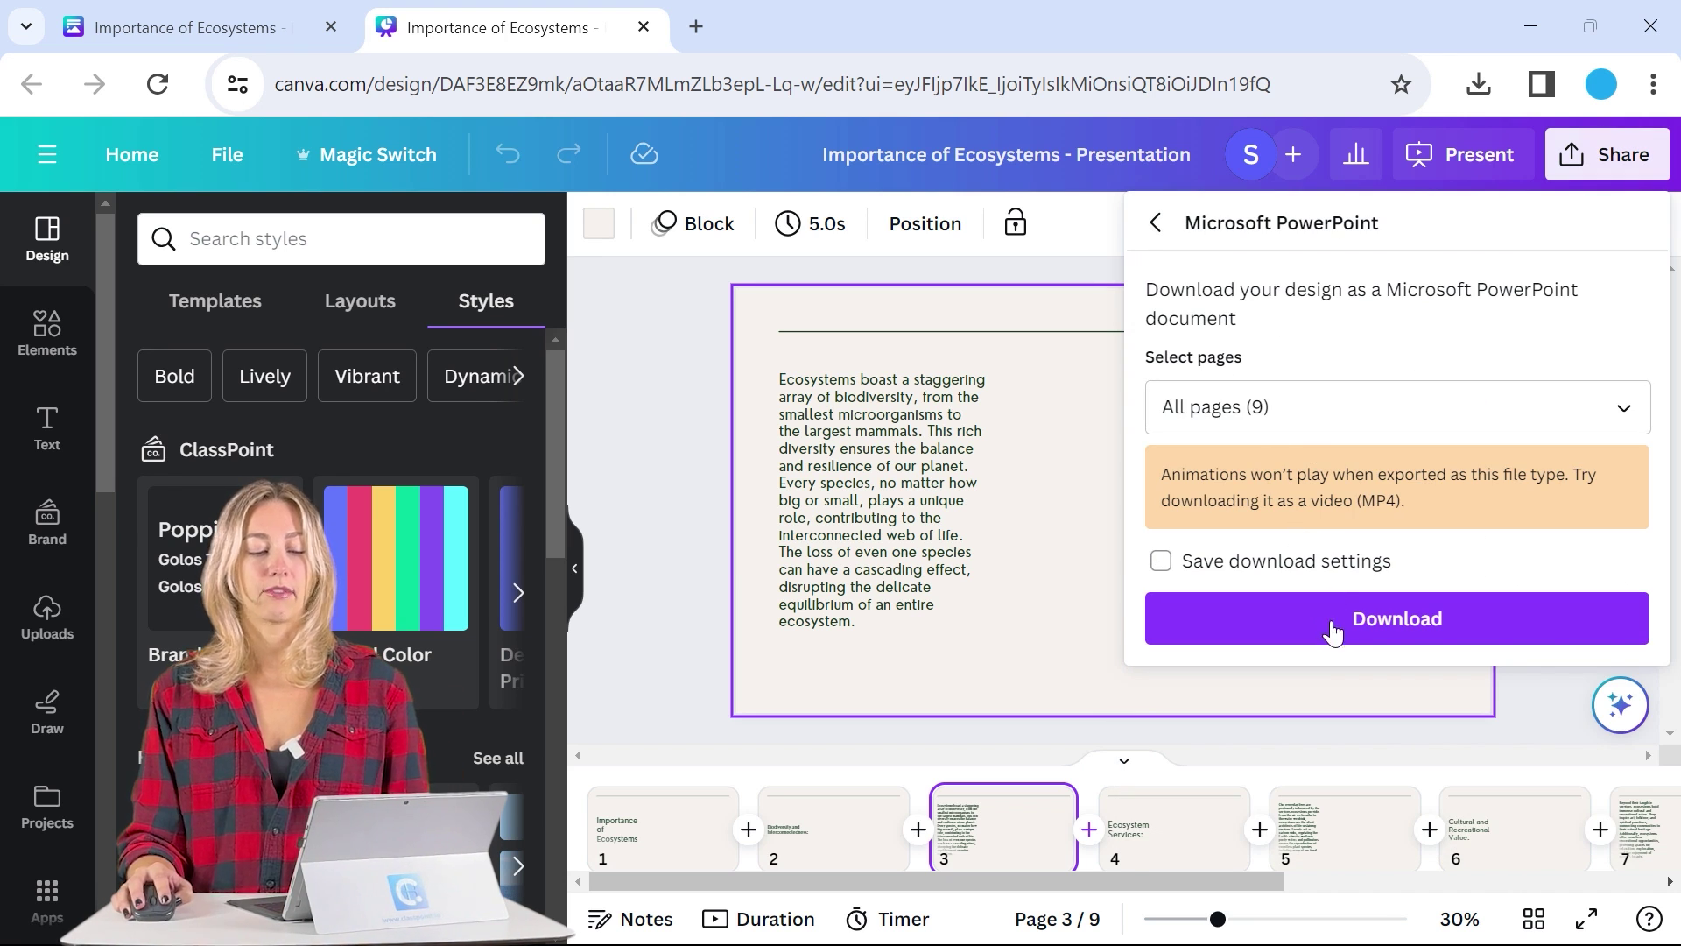
click(1333, 631)
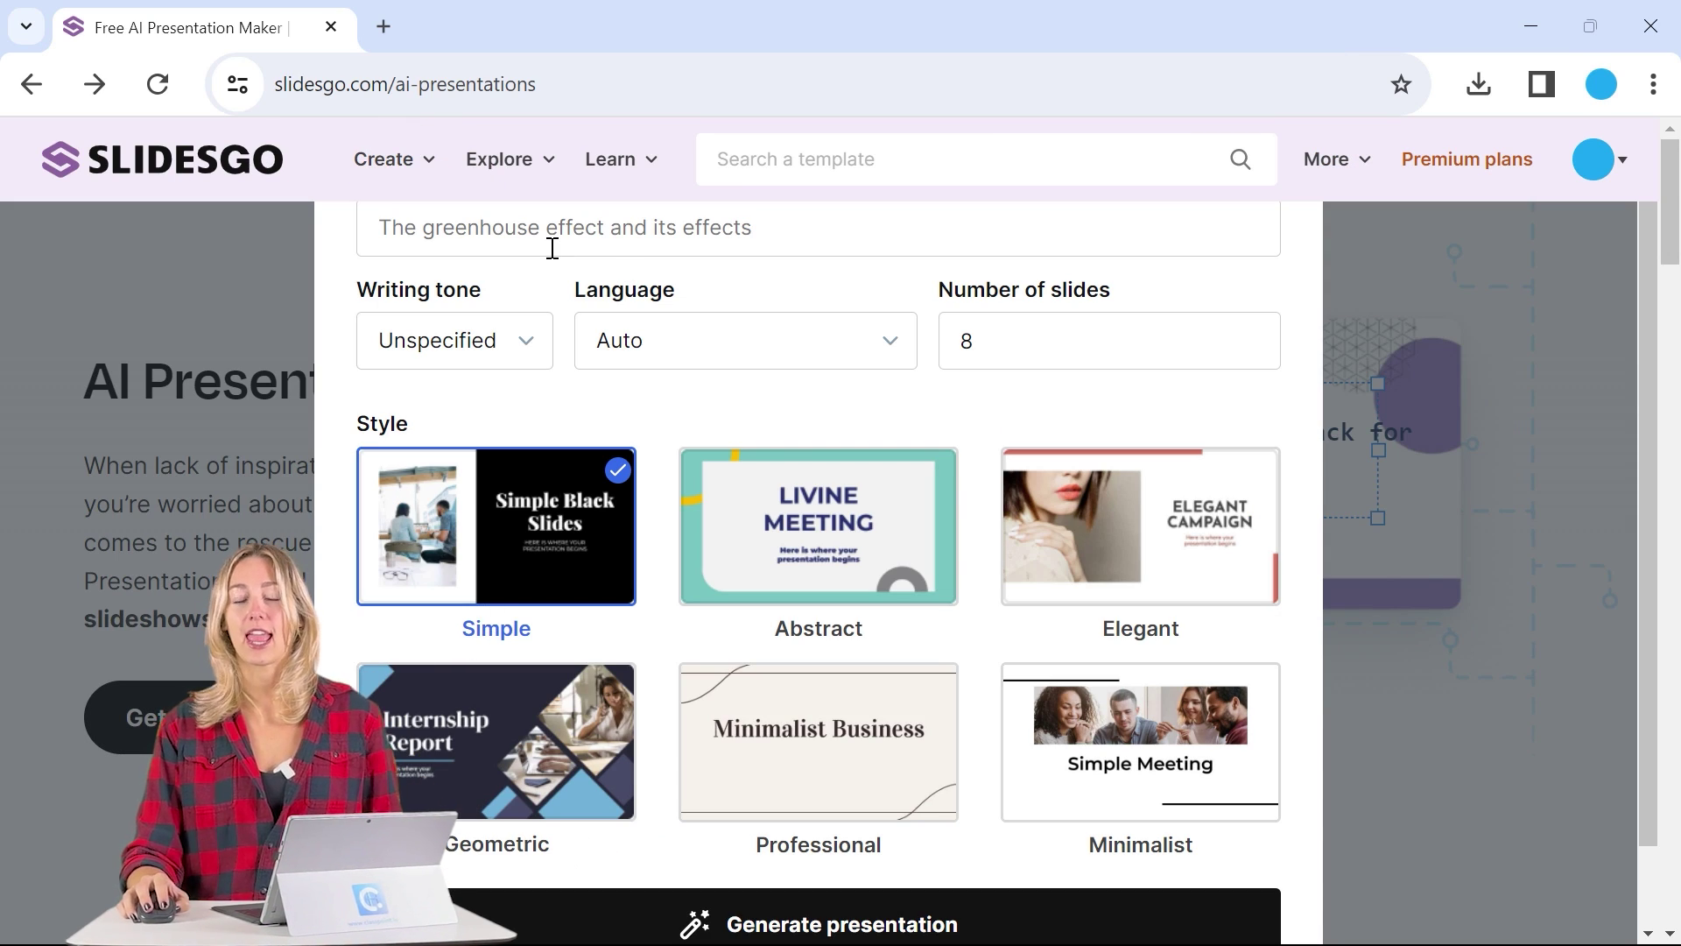
Step: Set the topic to IMPORTANCE OF ECOSYSTEMS, tone to Casual, and keep language on Auto
click(552, 248)
click(562, 280)
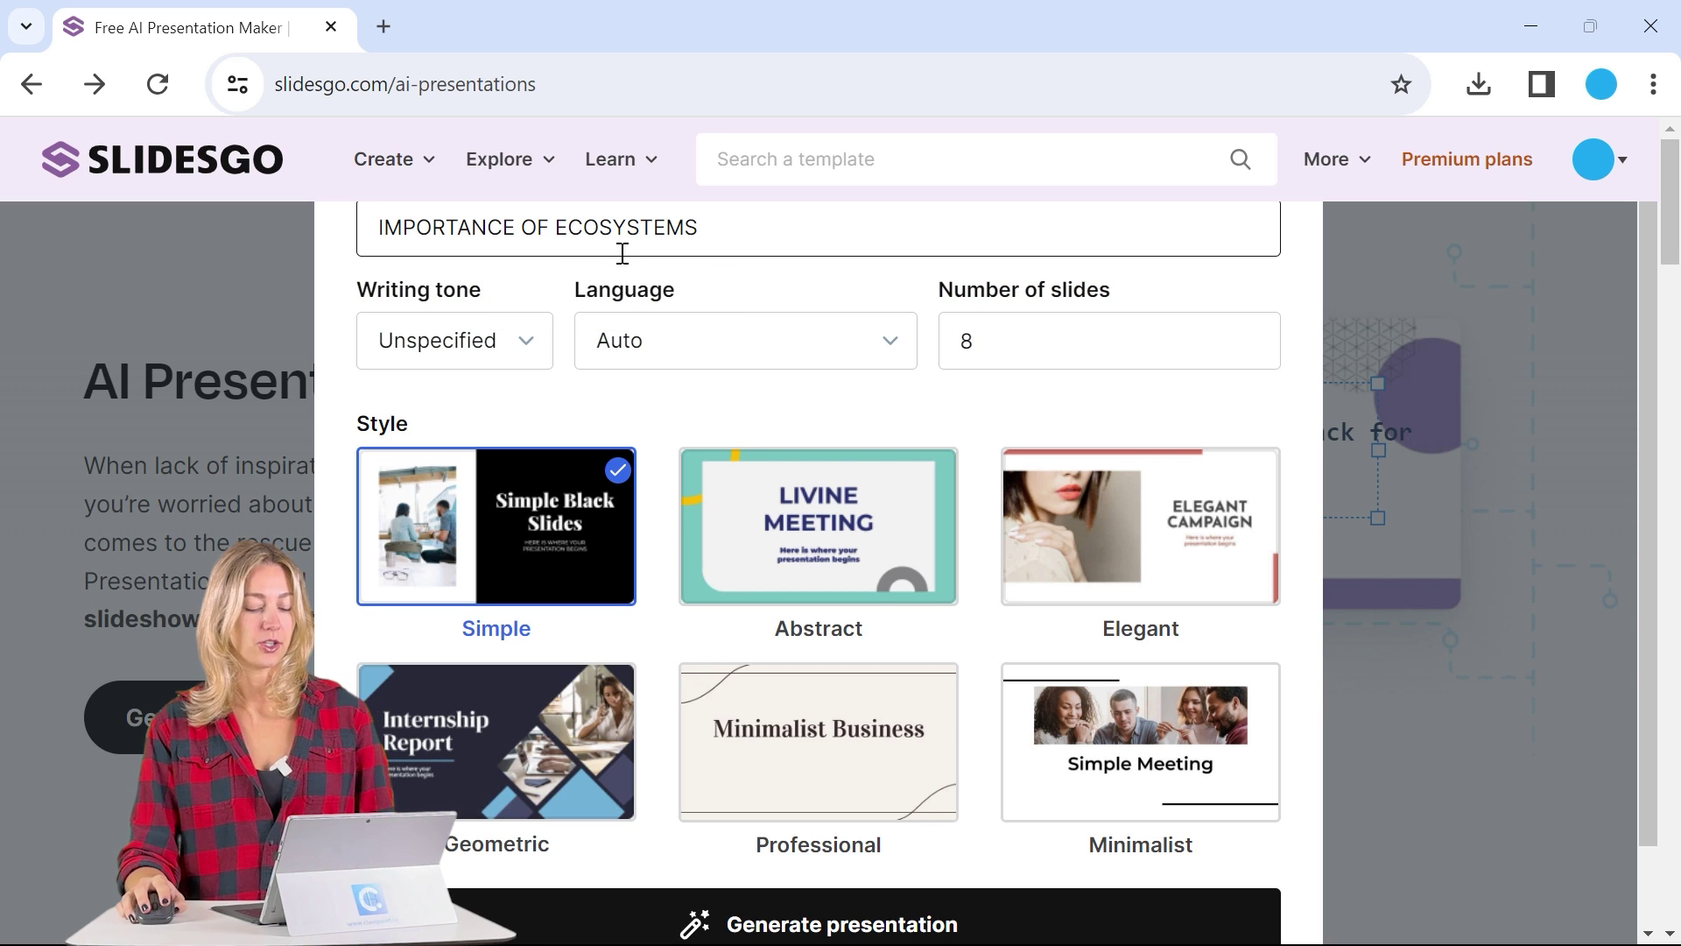
click(512, 350)
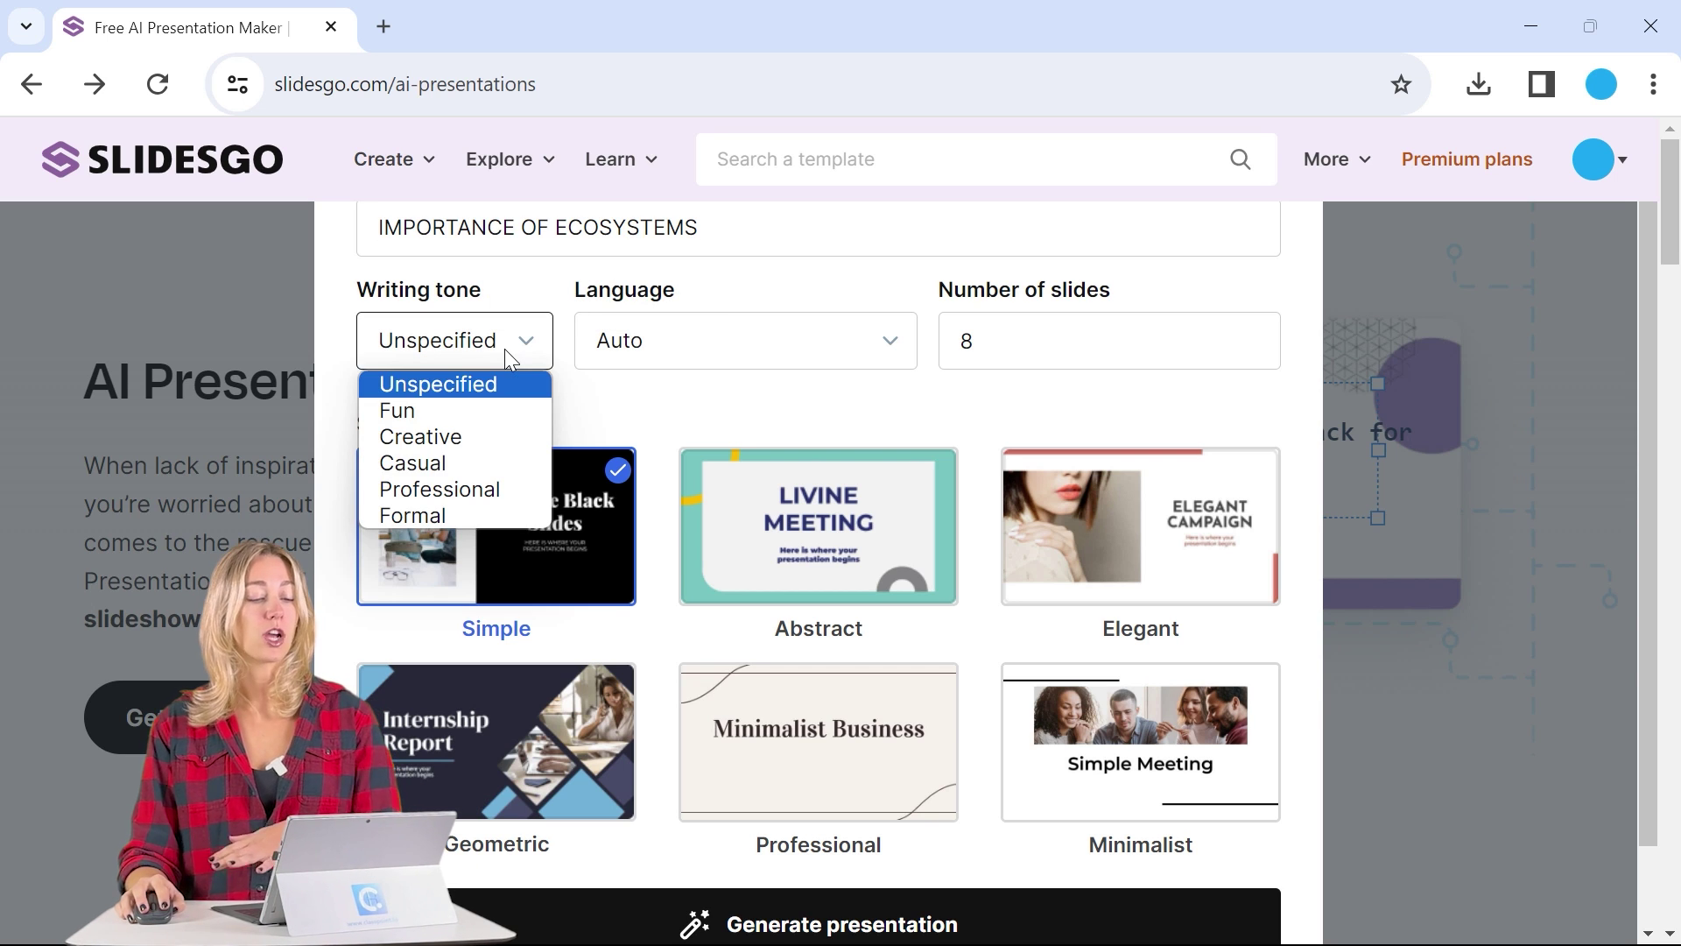
click(467, 462)
click(753, 351)
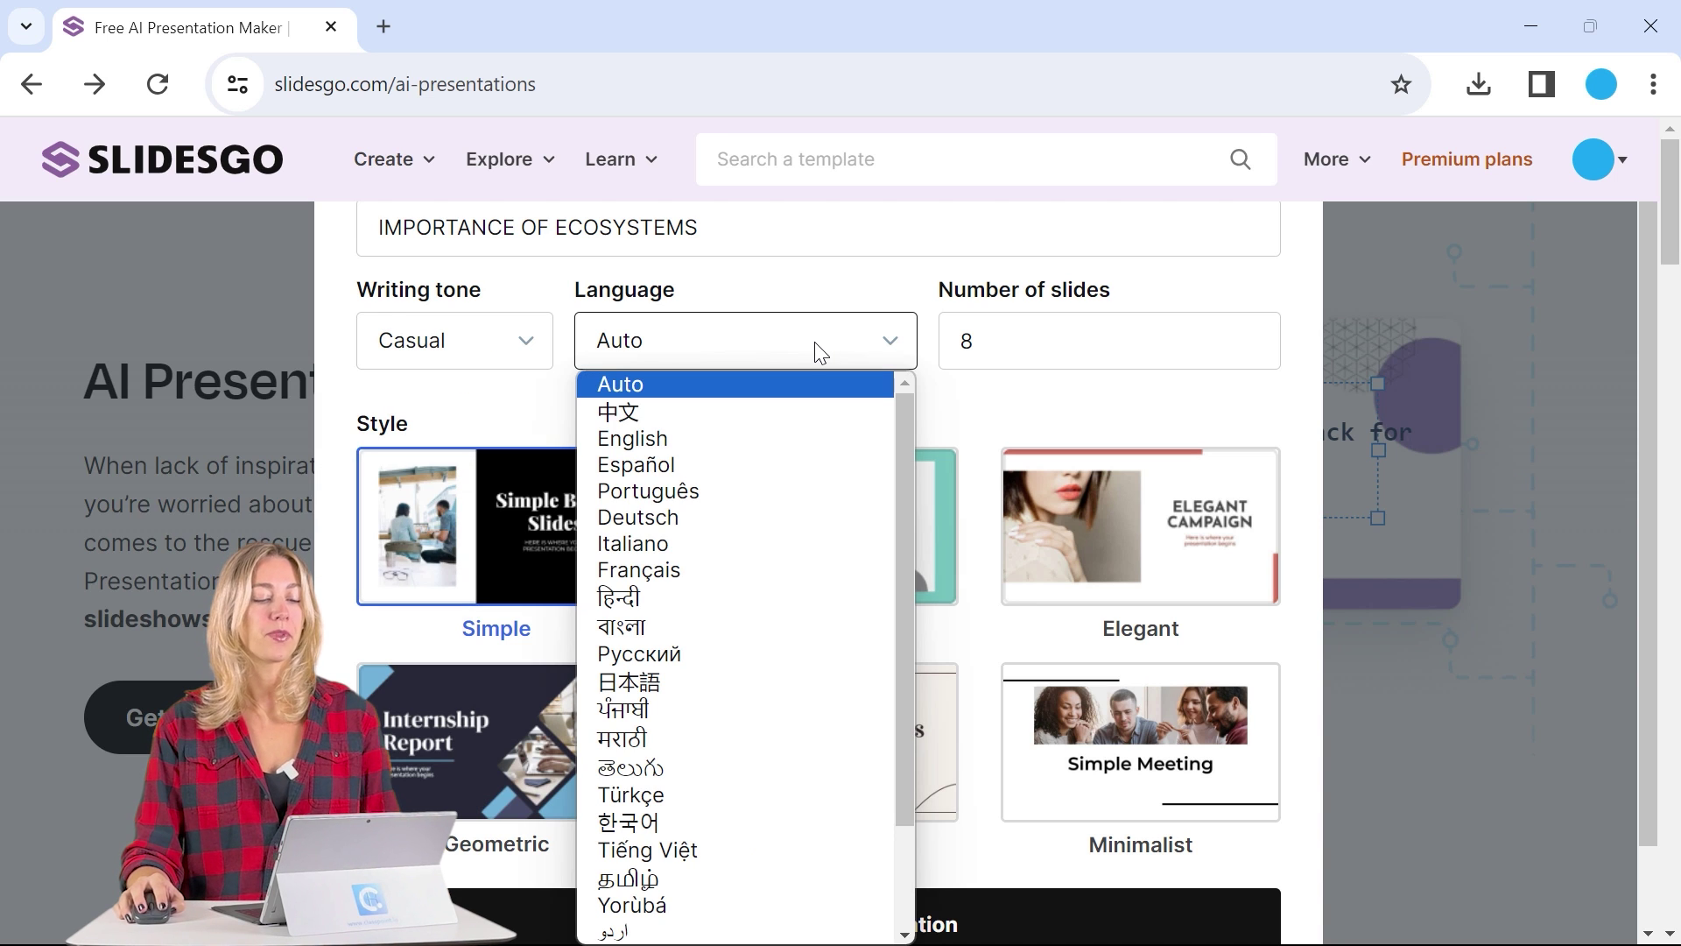
click(820, 354)
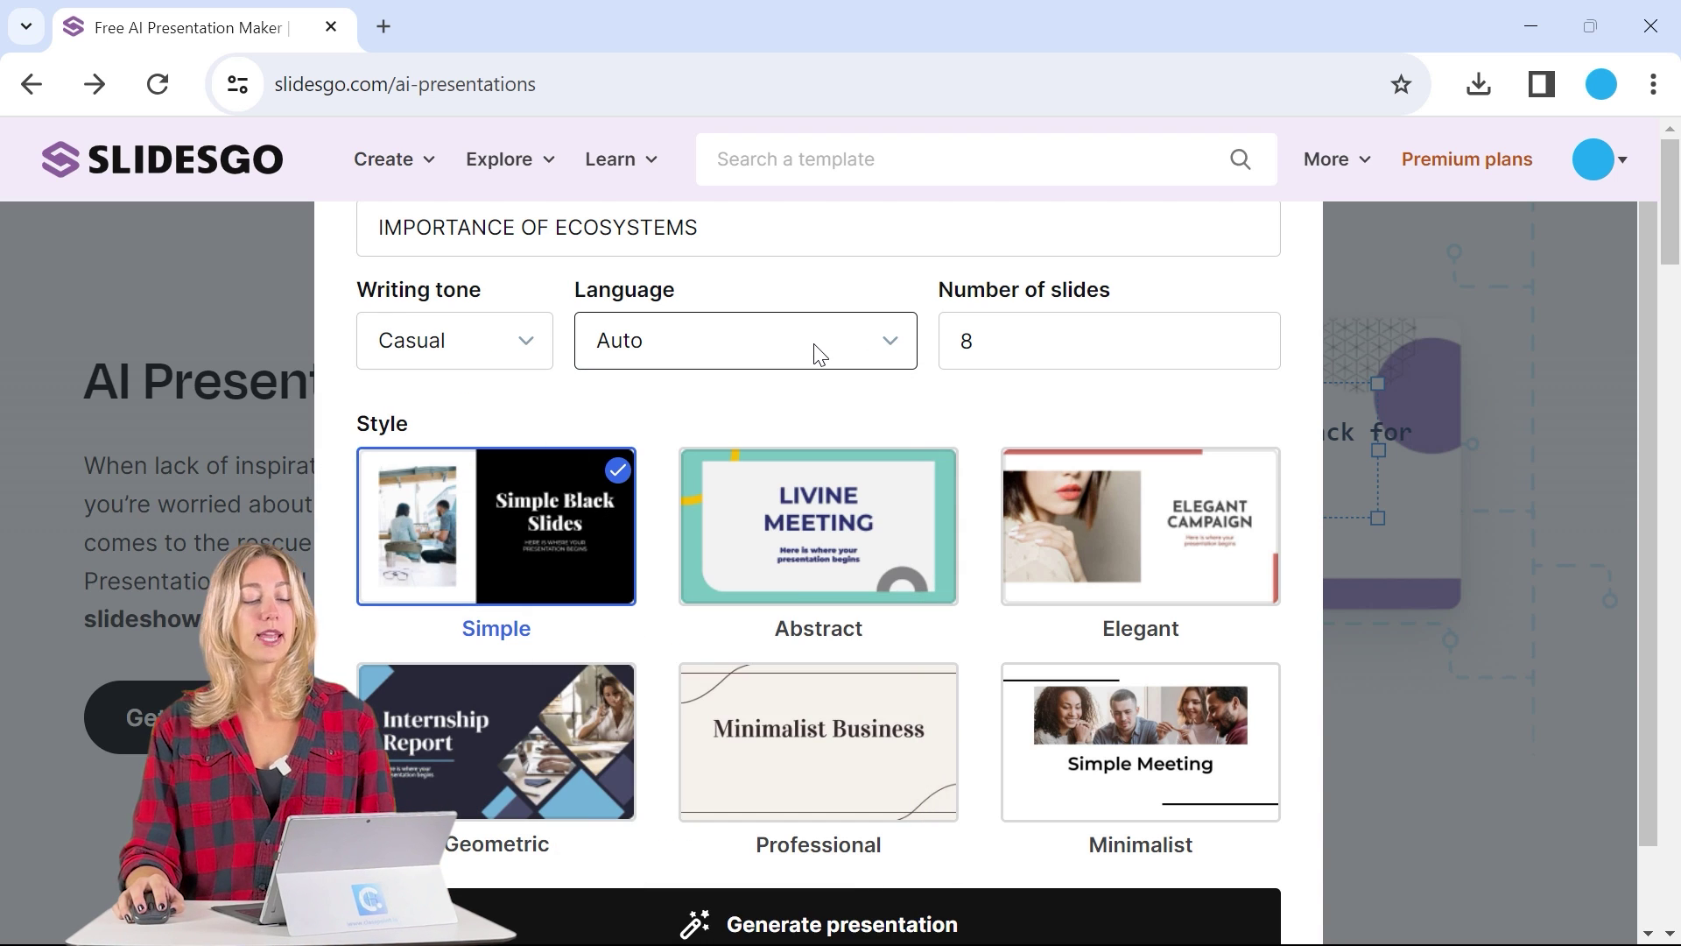
Step: Set 7 slides, choose the Professional style, and generate the presentation
click(1055, 355)
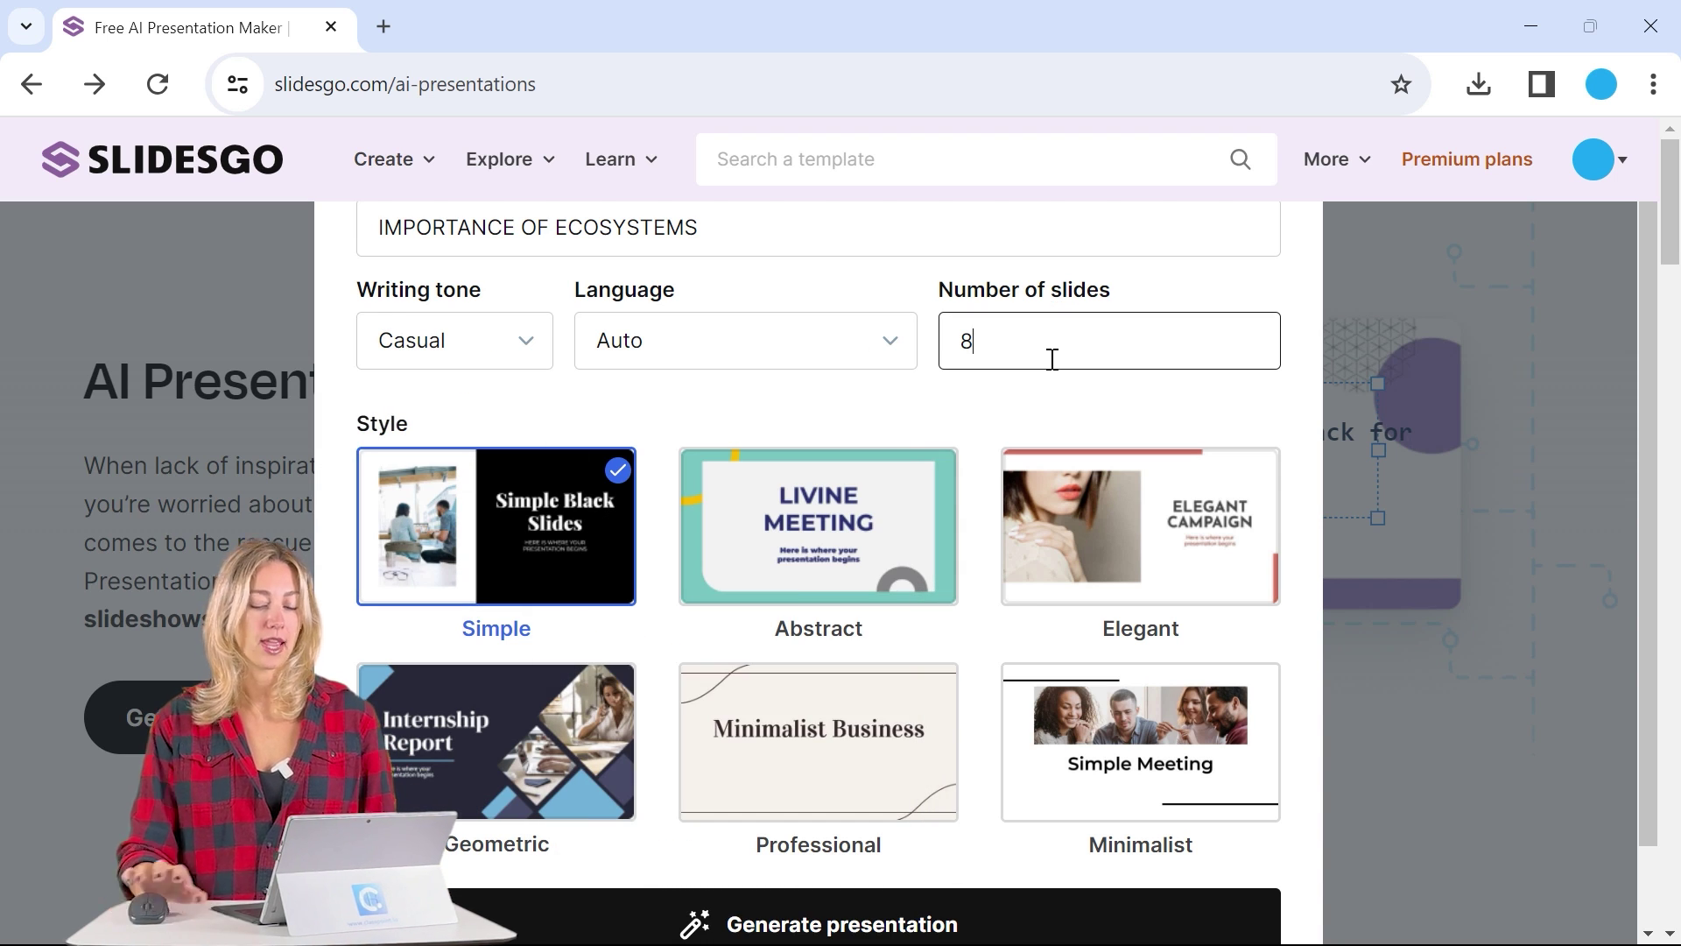
scroll(975, 409, down, 1)
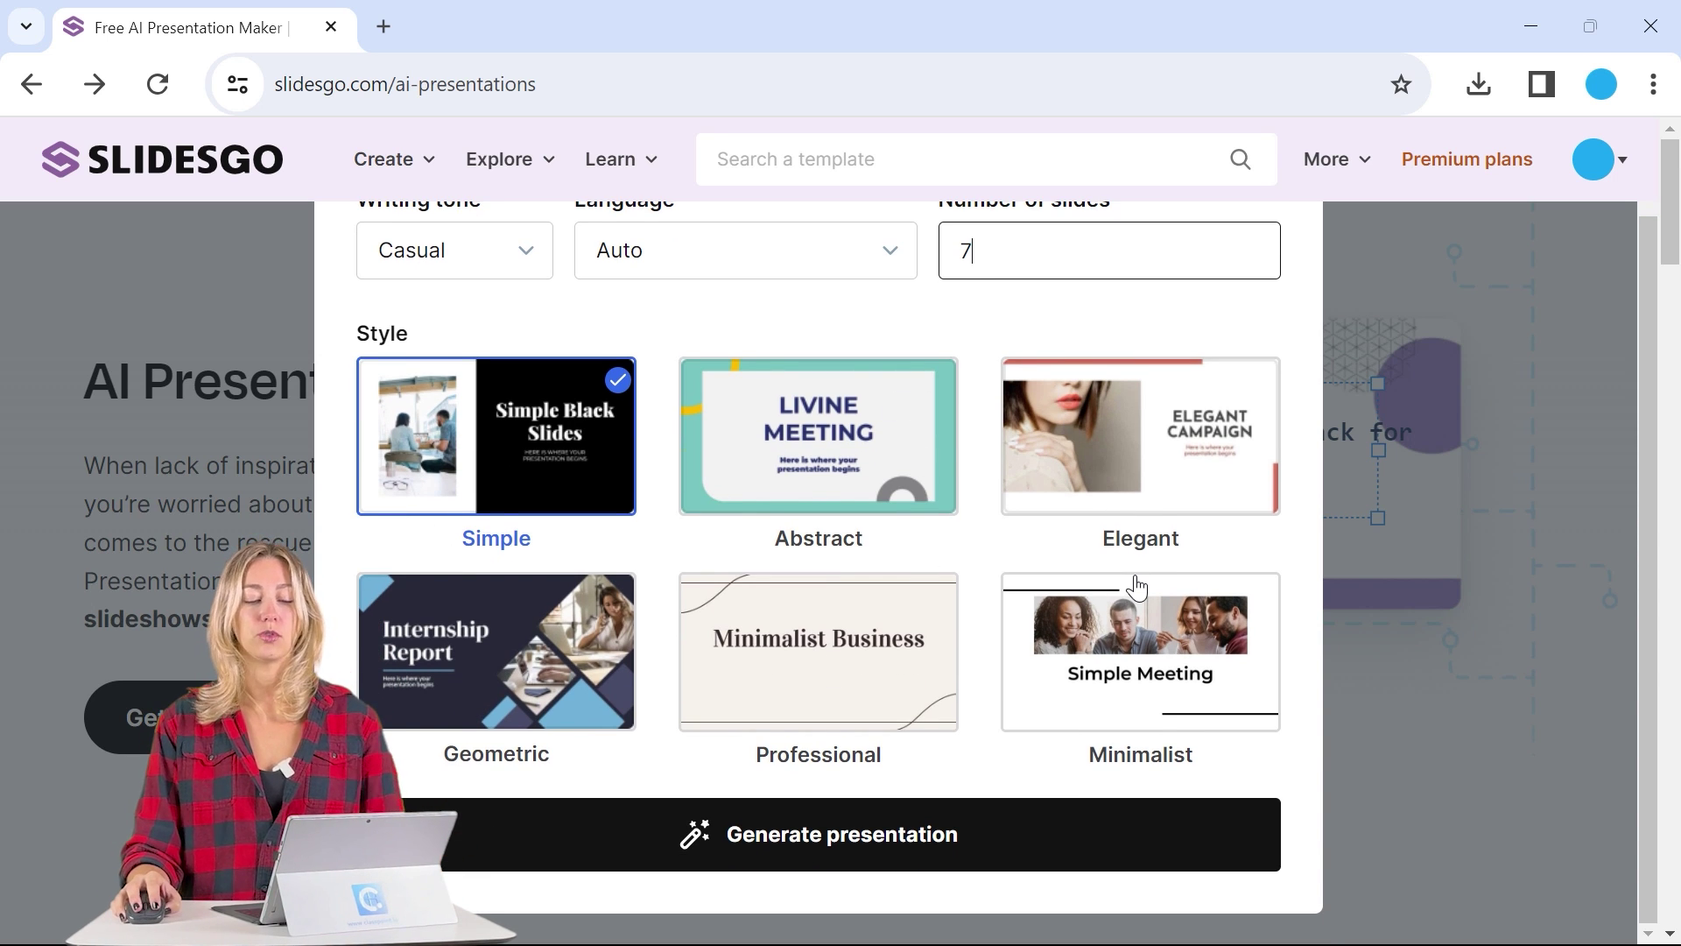
click(847, 687)
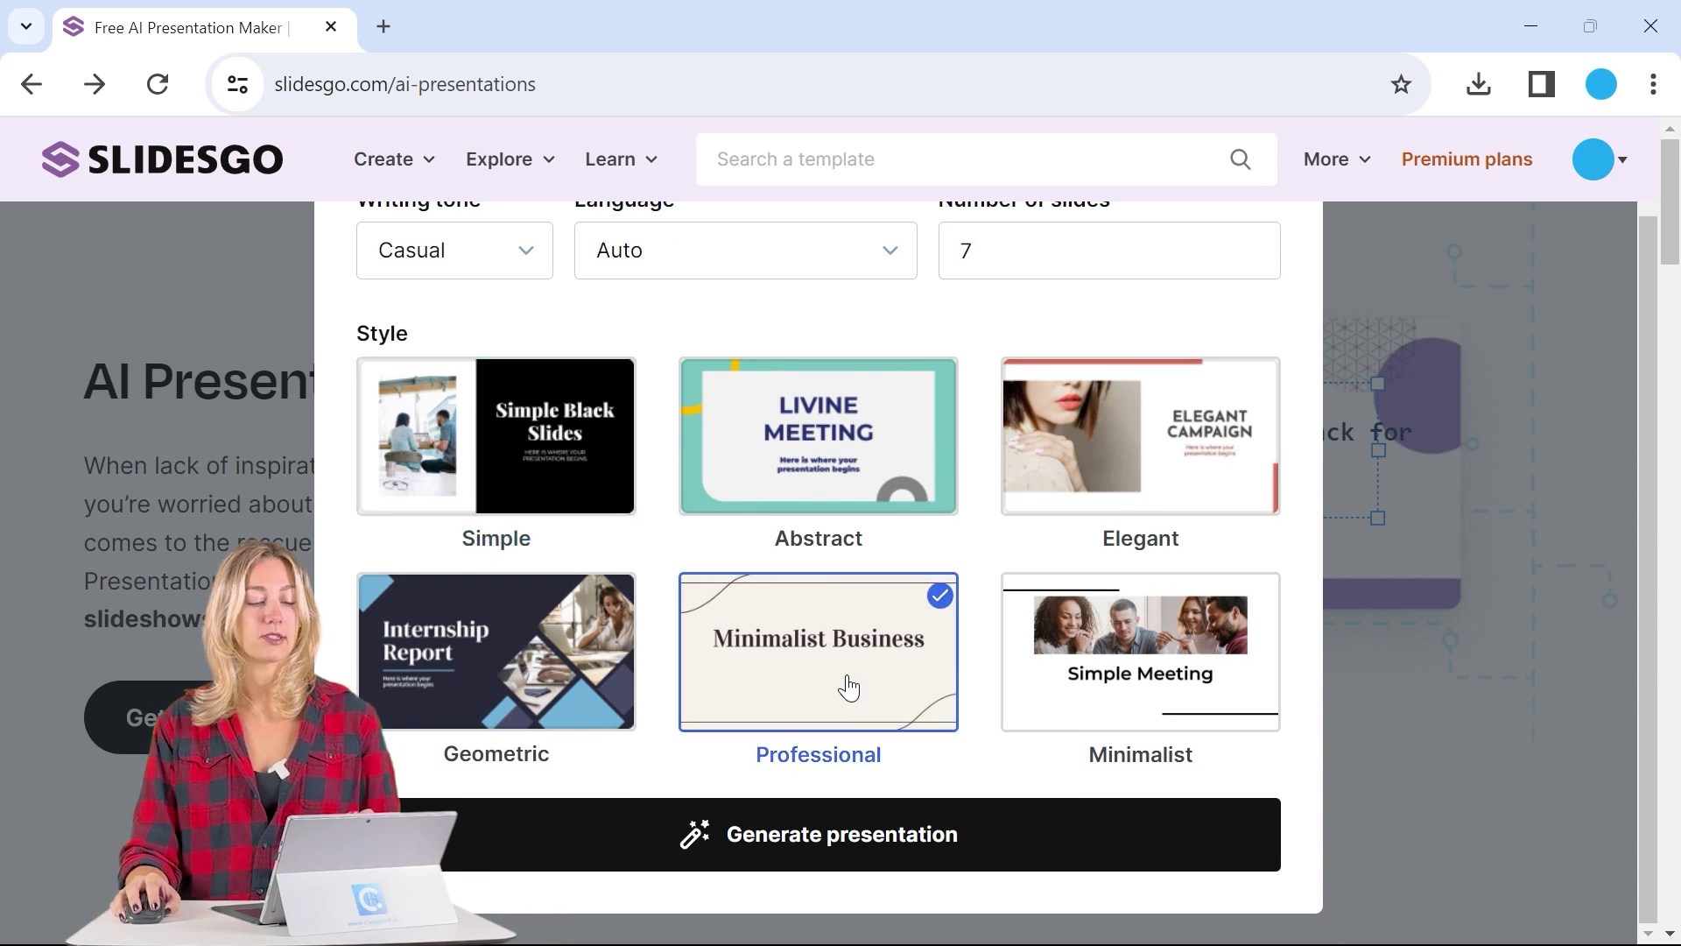
click(902, 855)
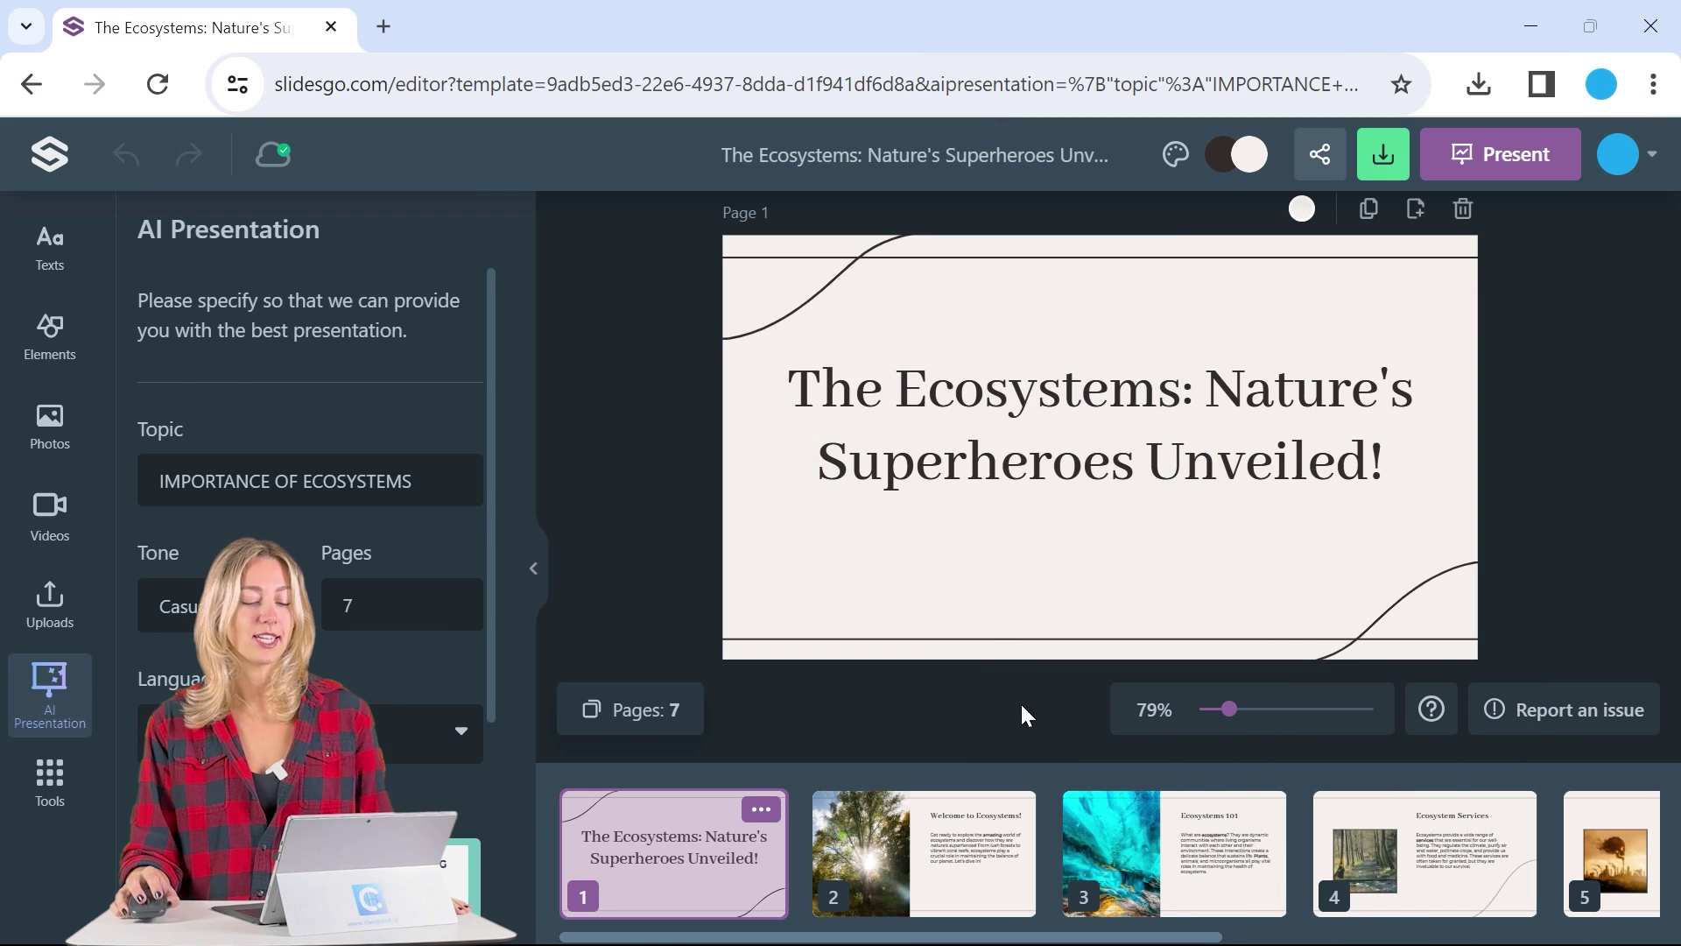
Step: Review Slidesgo slides 2, 3 and 4 (Ecosystem Services), then scroll the strip to slide 7
click(936, 893)
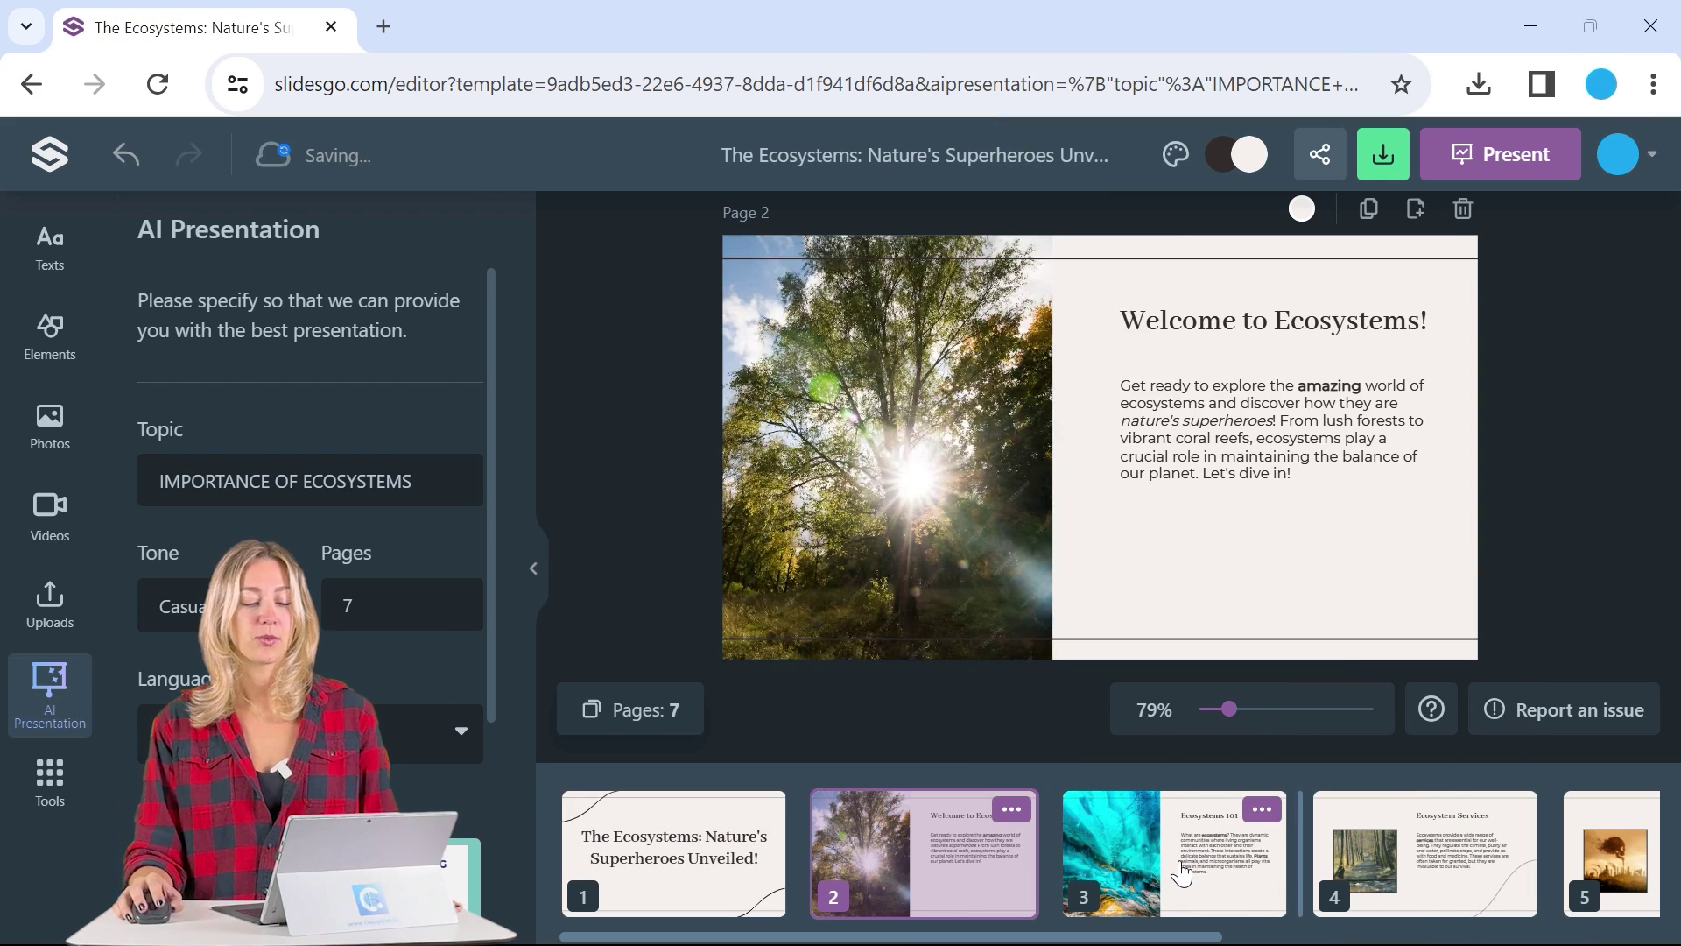
click(1239, 872)
click(1401, 863)
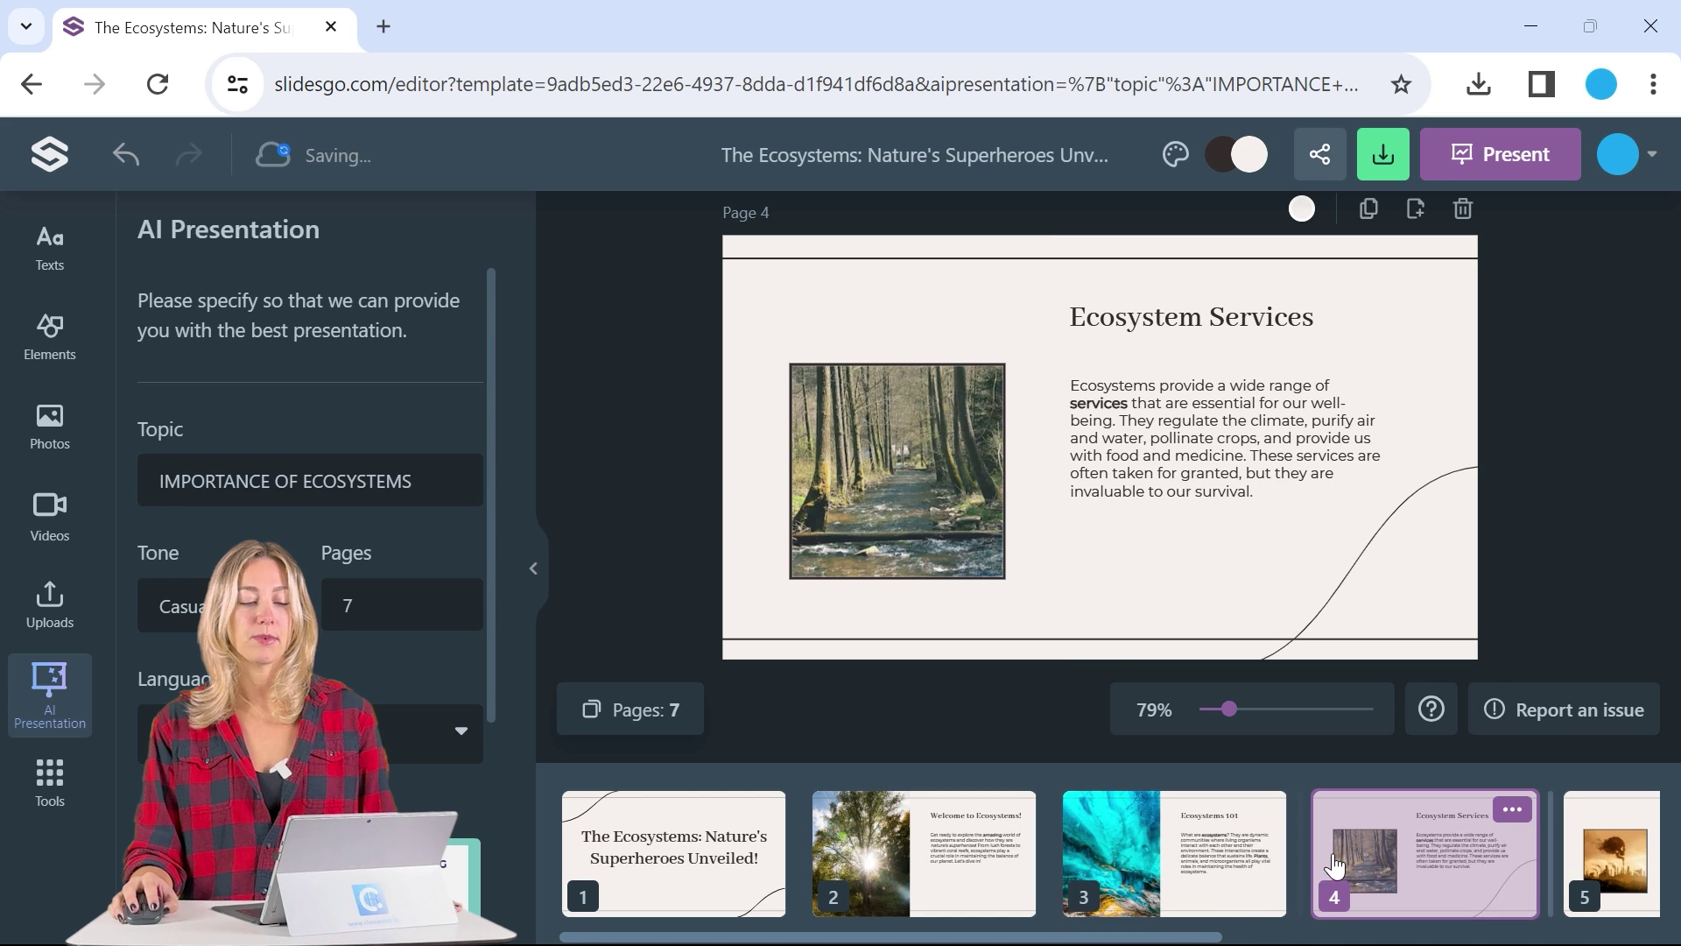
drag(1160, 940, 1599, 929)
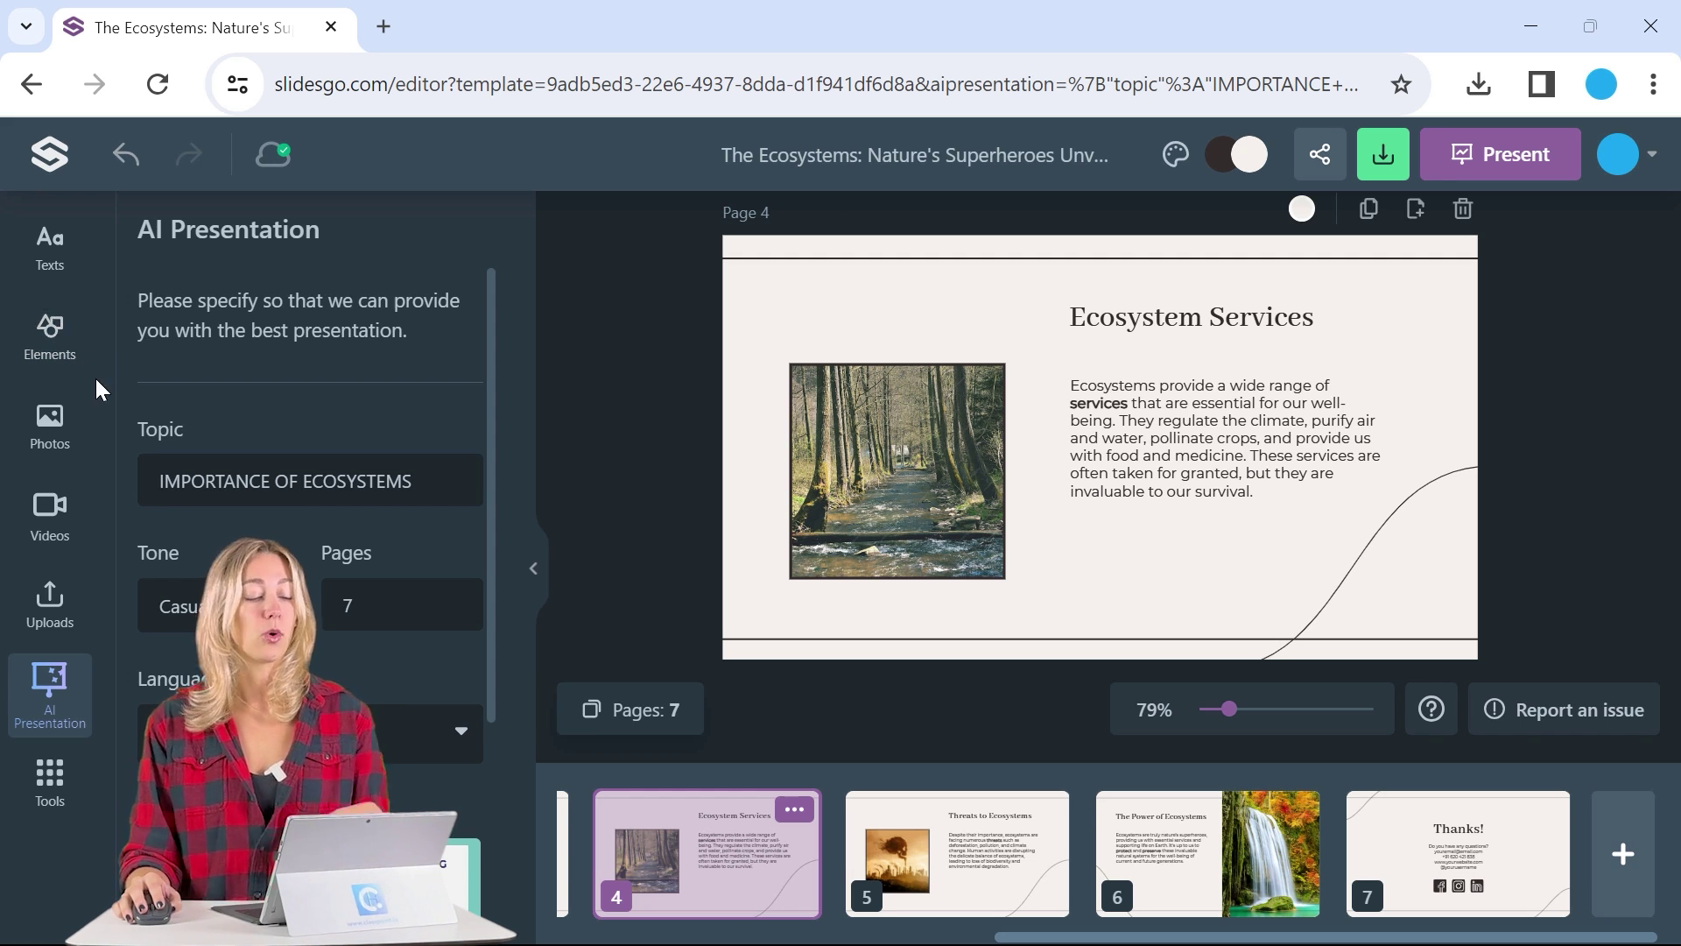
Step: Browse the Texts, Elements, Photos and Videos panels, then bring up the deck's download options
click(51, 261)
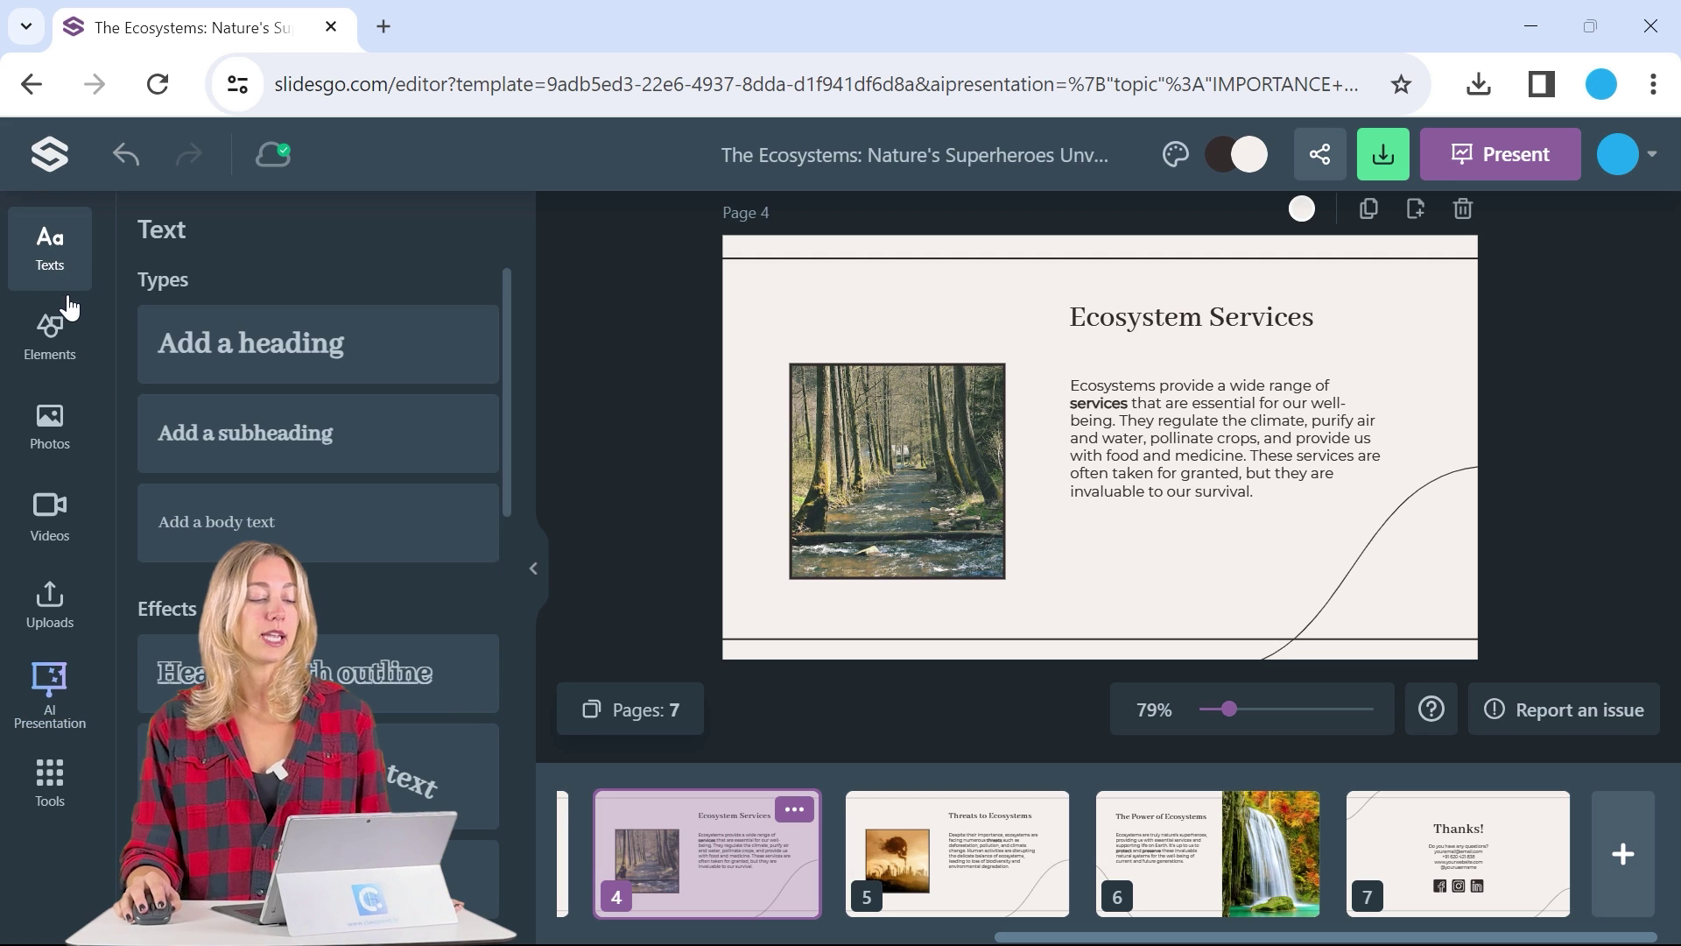
click(72, 345)
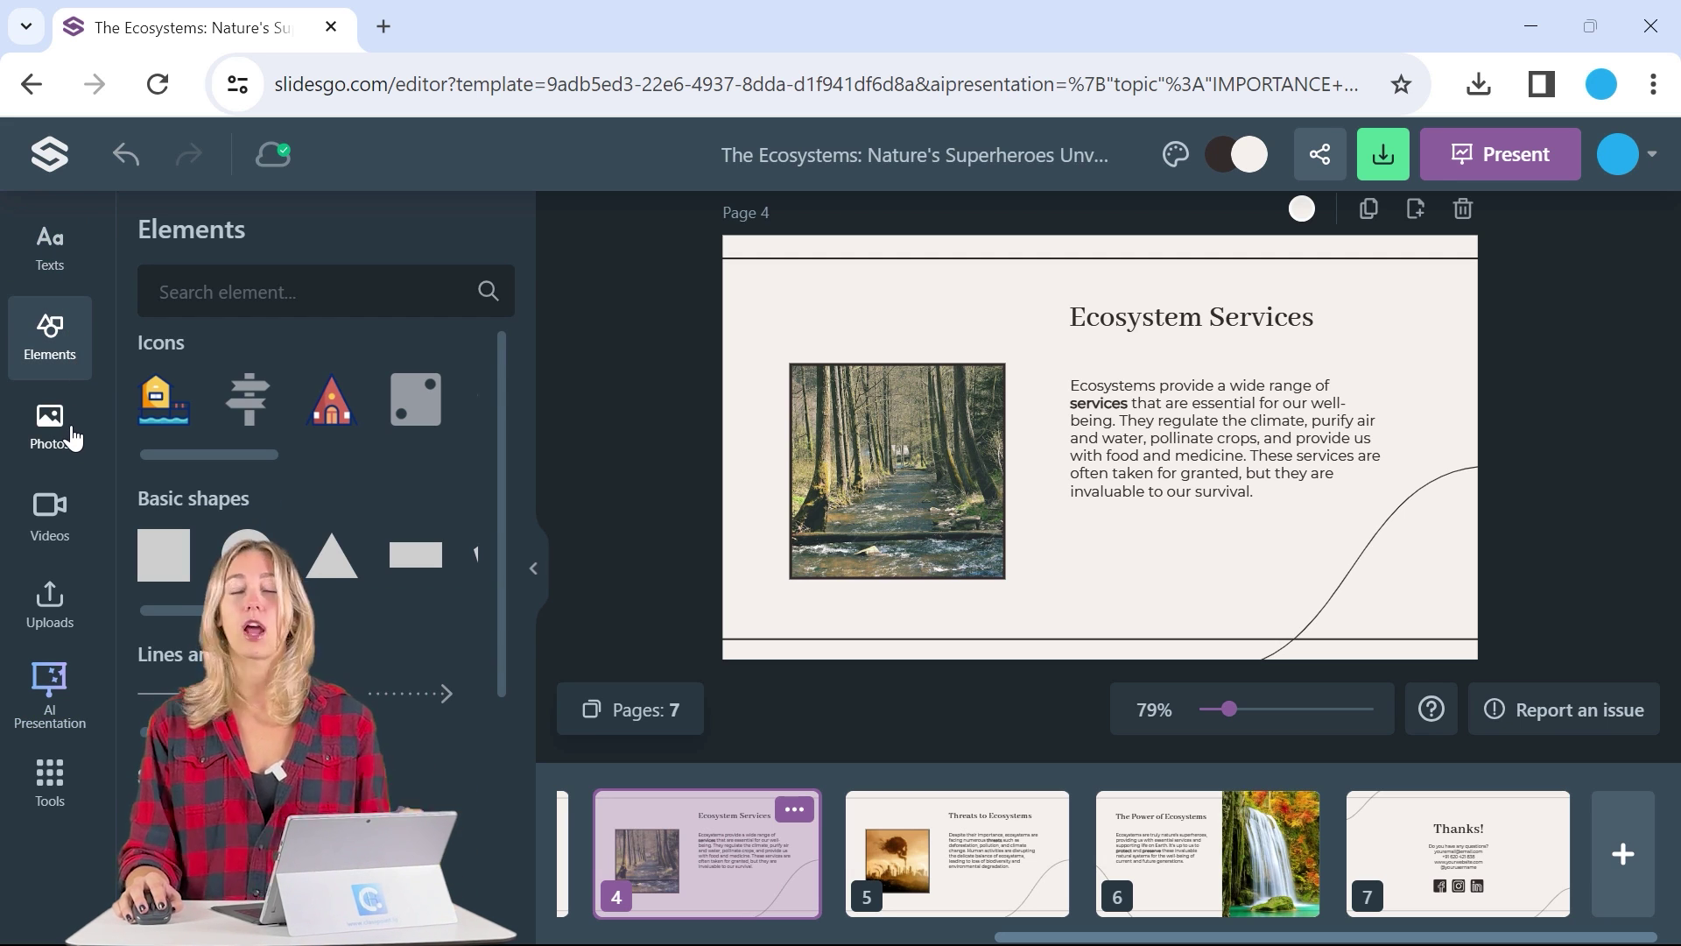
click(74, 438)
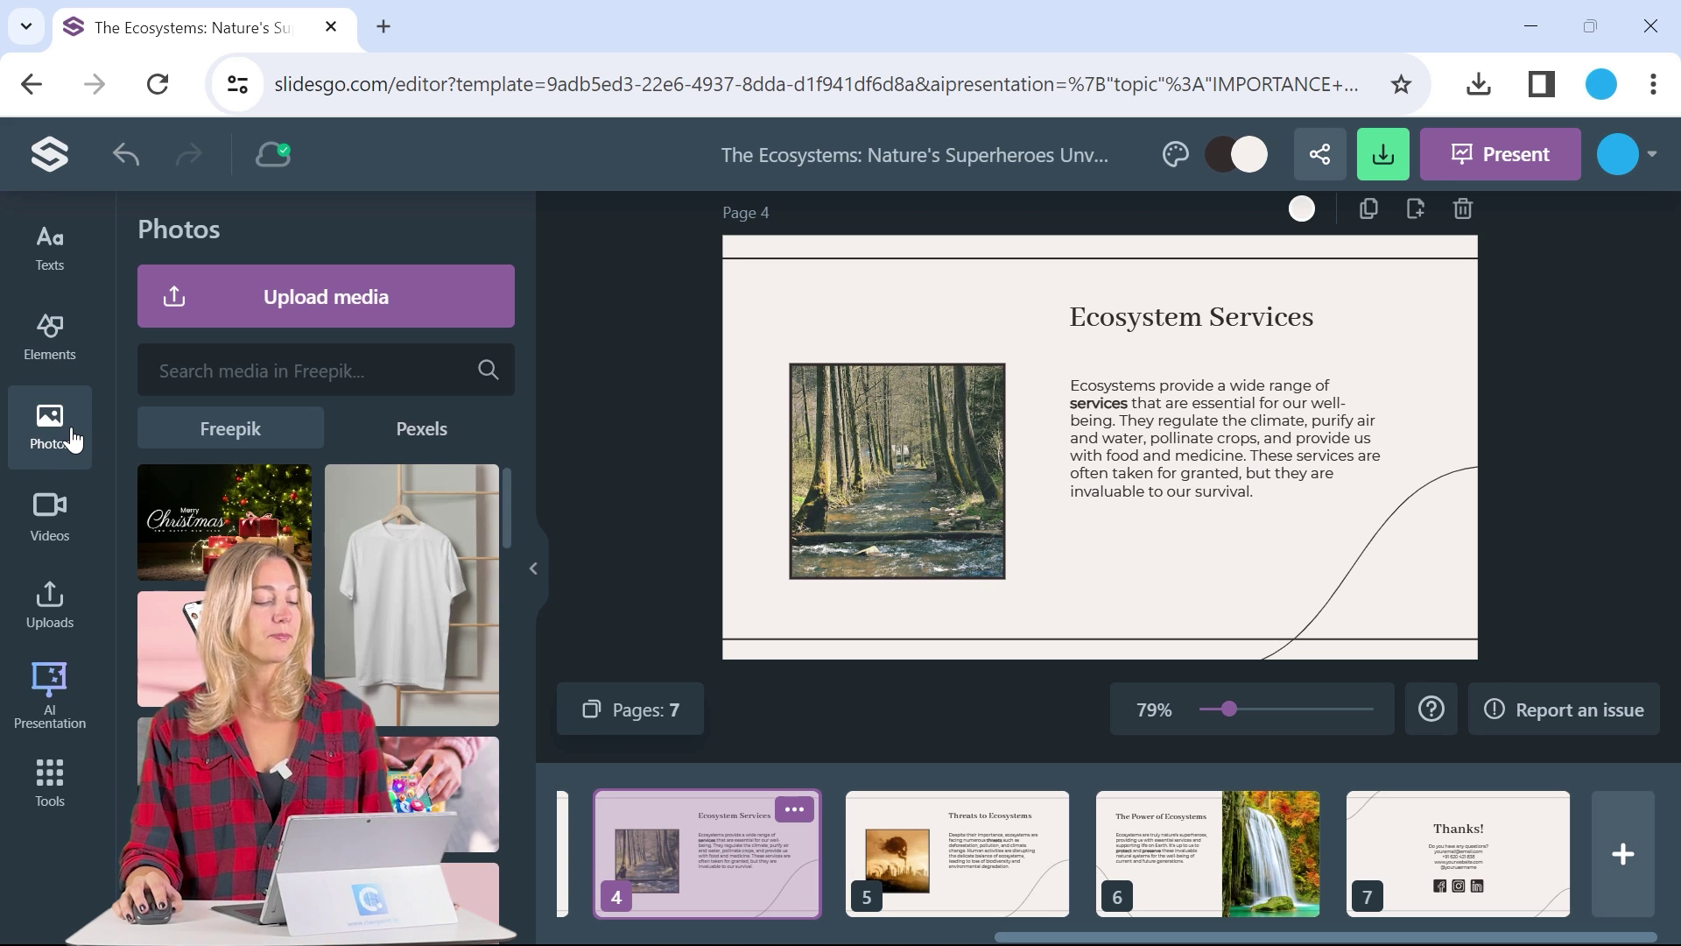
click(83, 519)
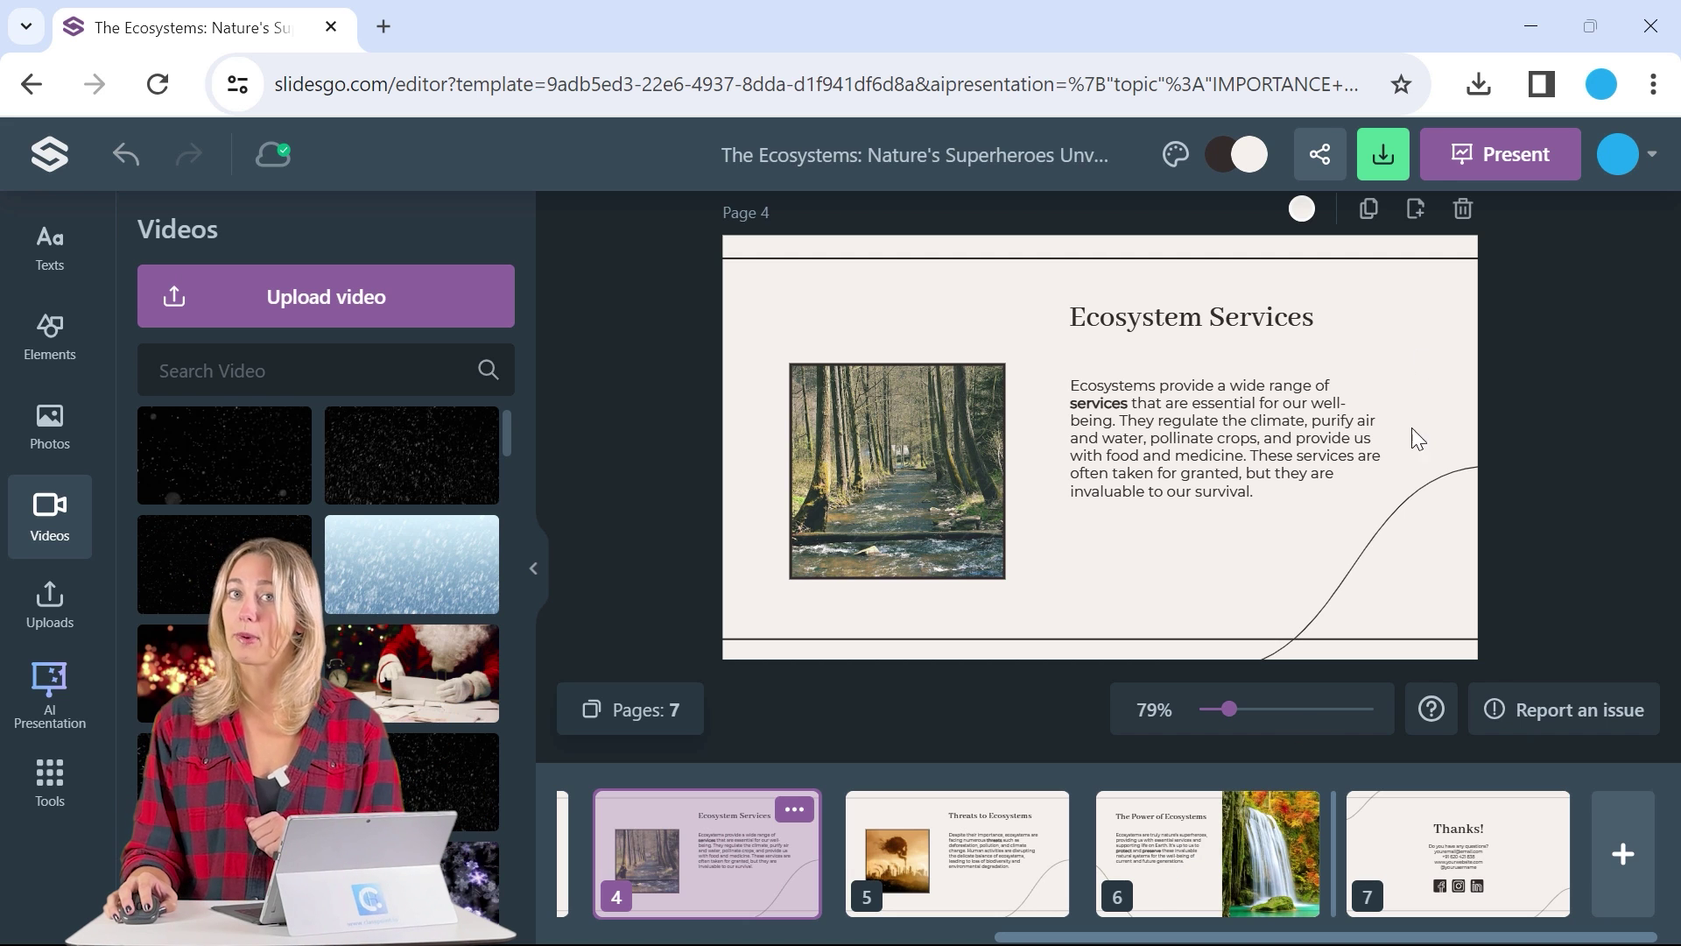
click(1387, 158)
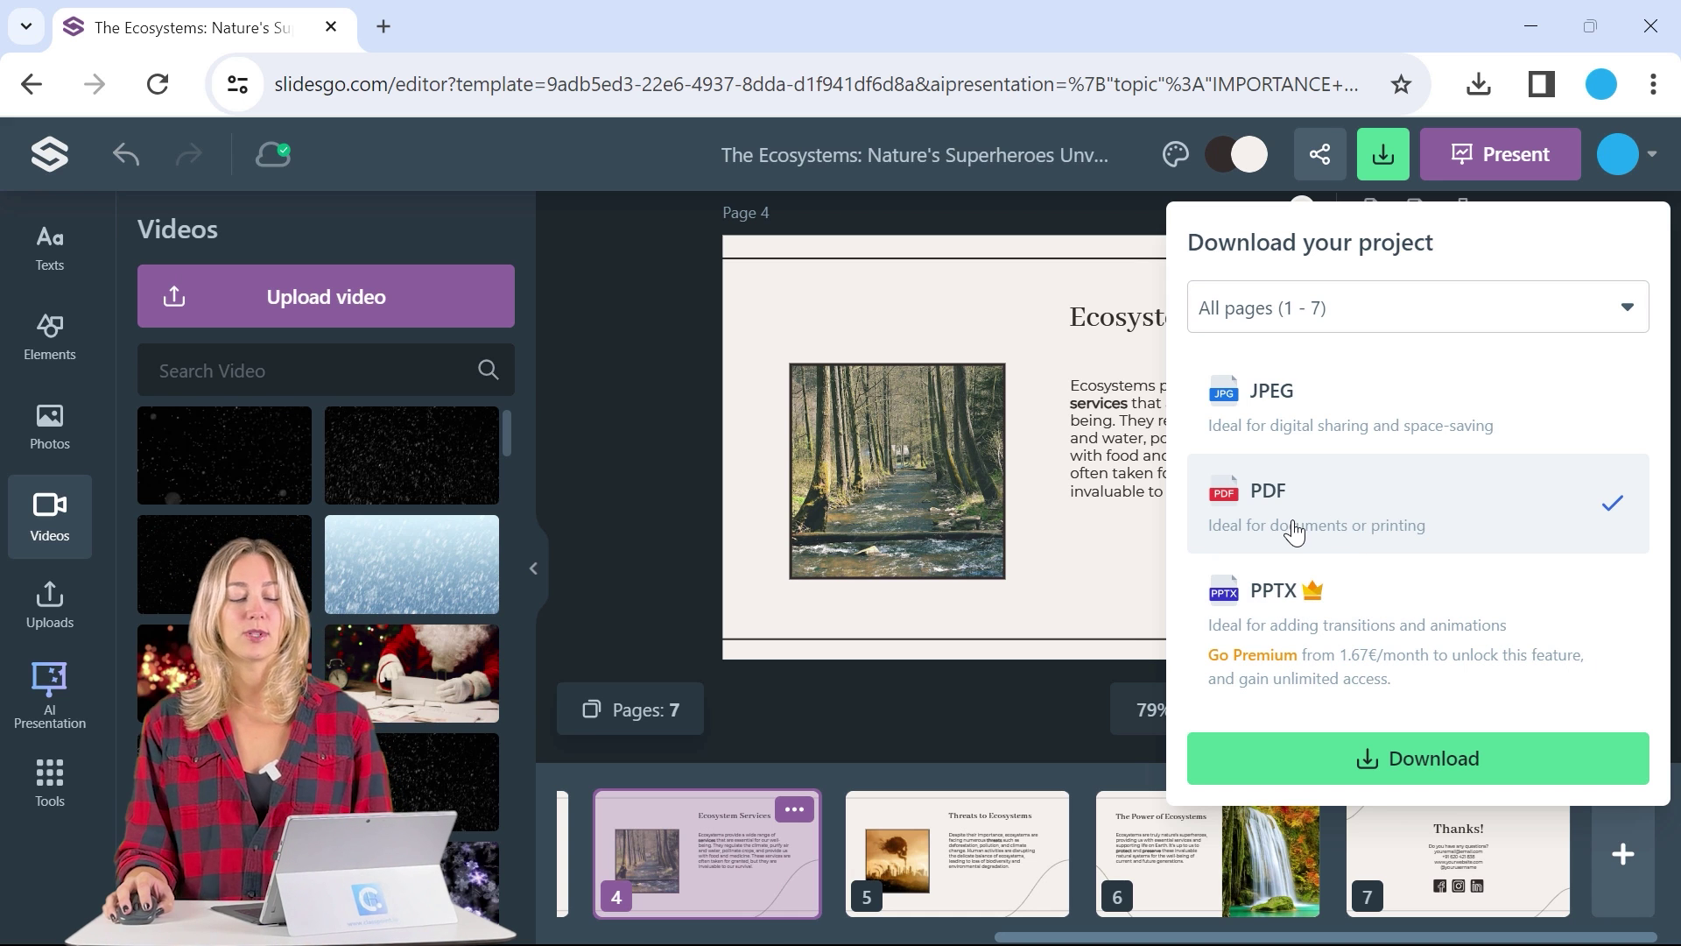
Step: Download the whole Slidesgo ecosystems deck as a PDF
click(1418, 772)
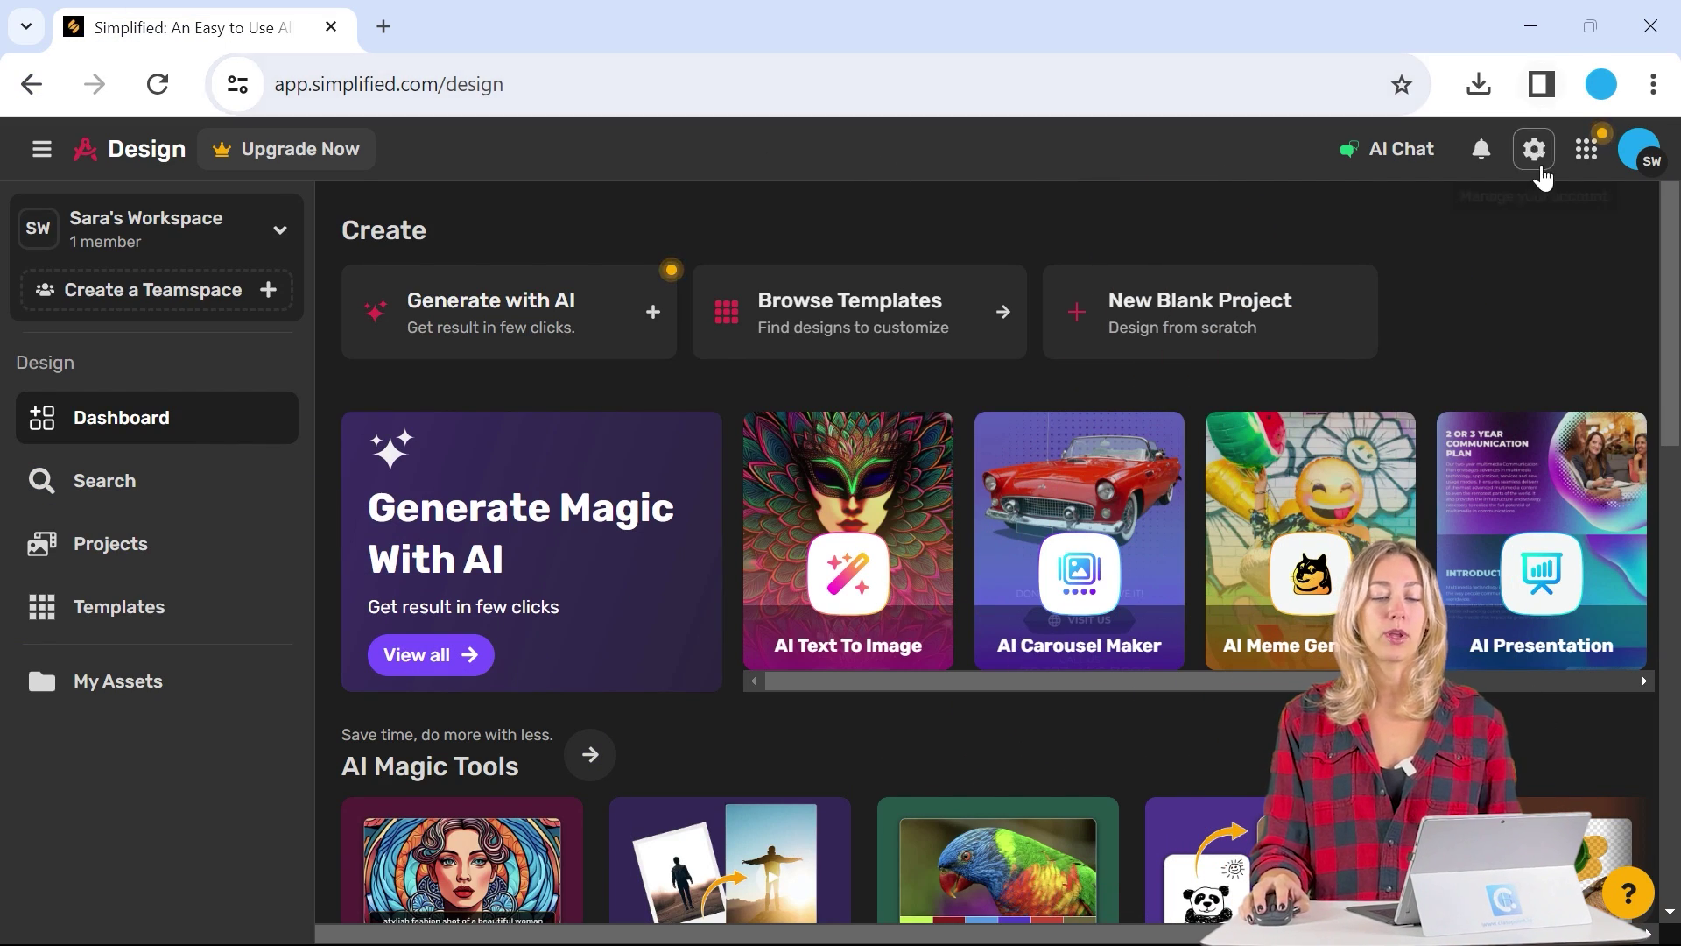
Step: Glance at the Simplified apps grid, close it, and choose Generate with AI
click(1587, 150)
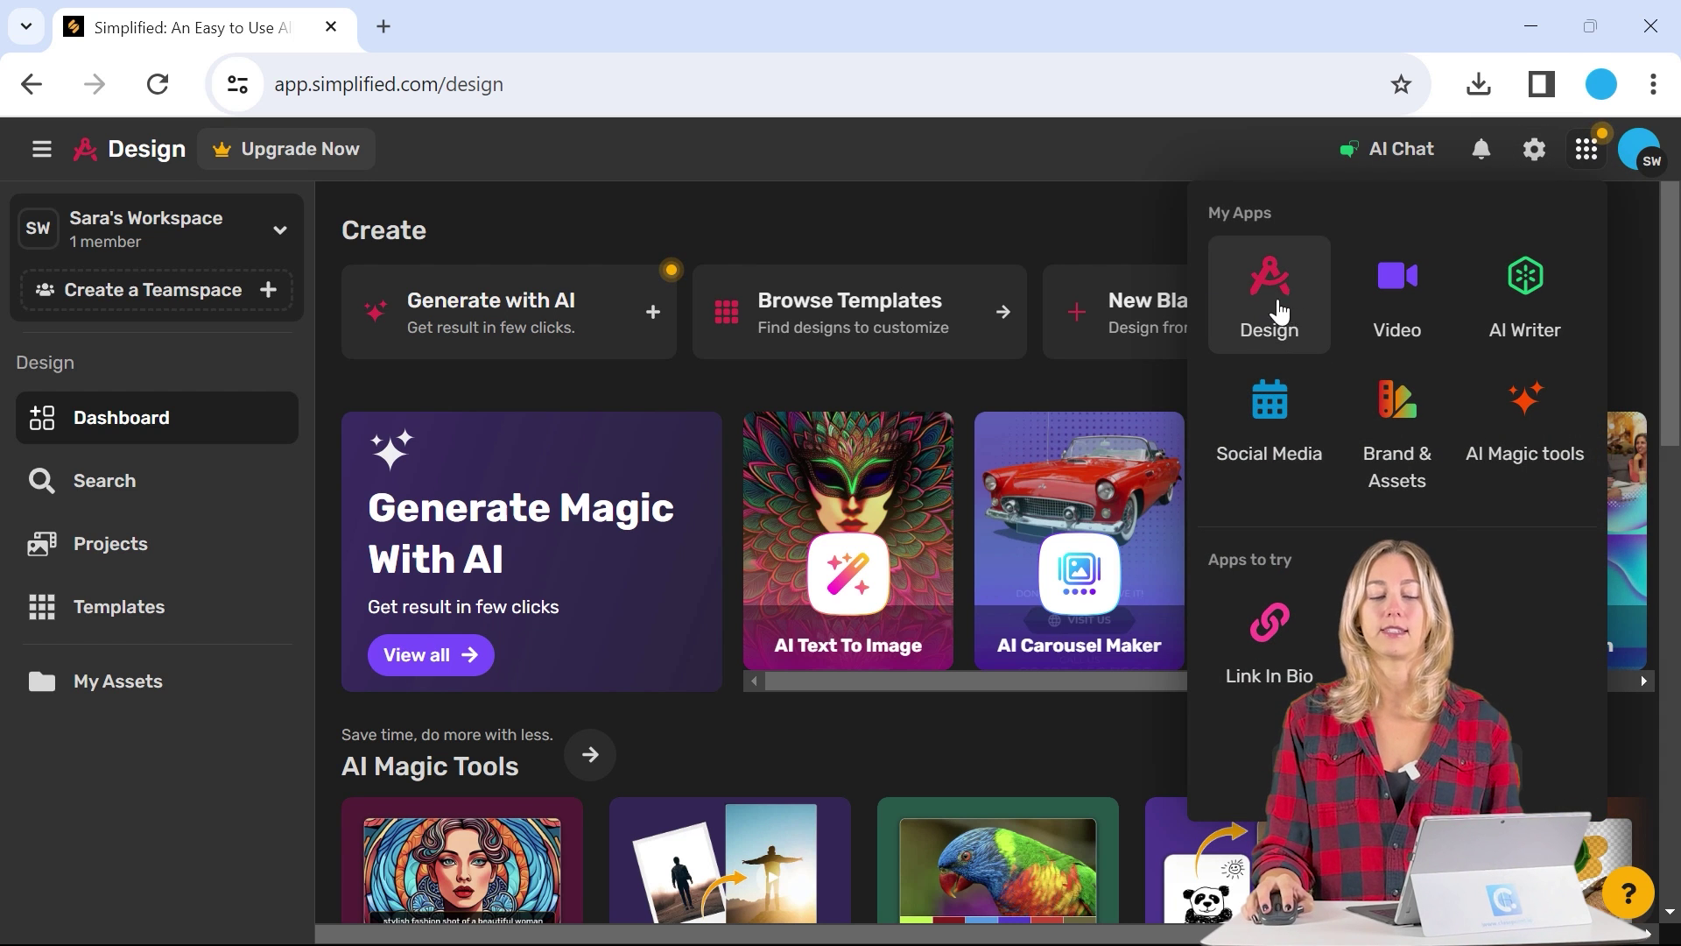
click(837, 220)
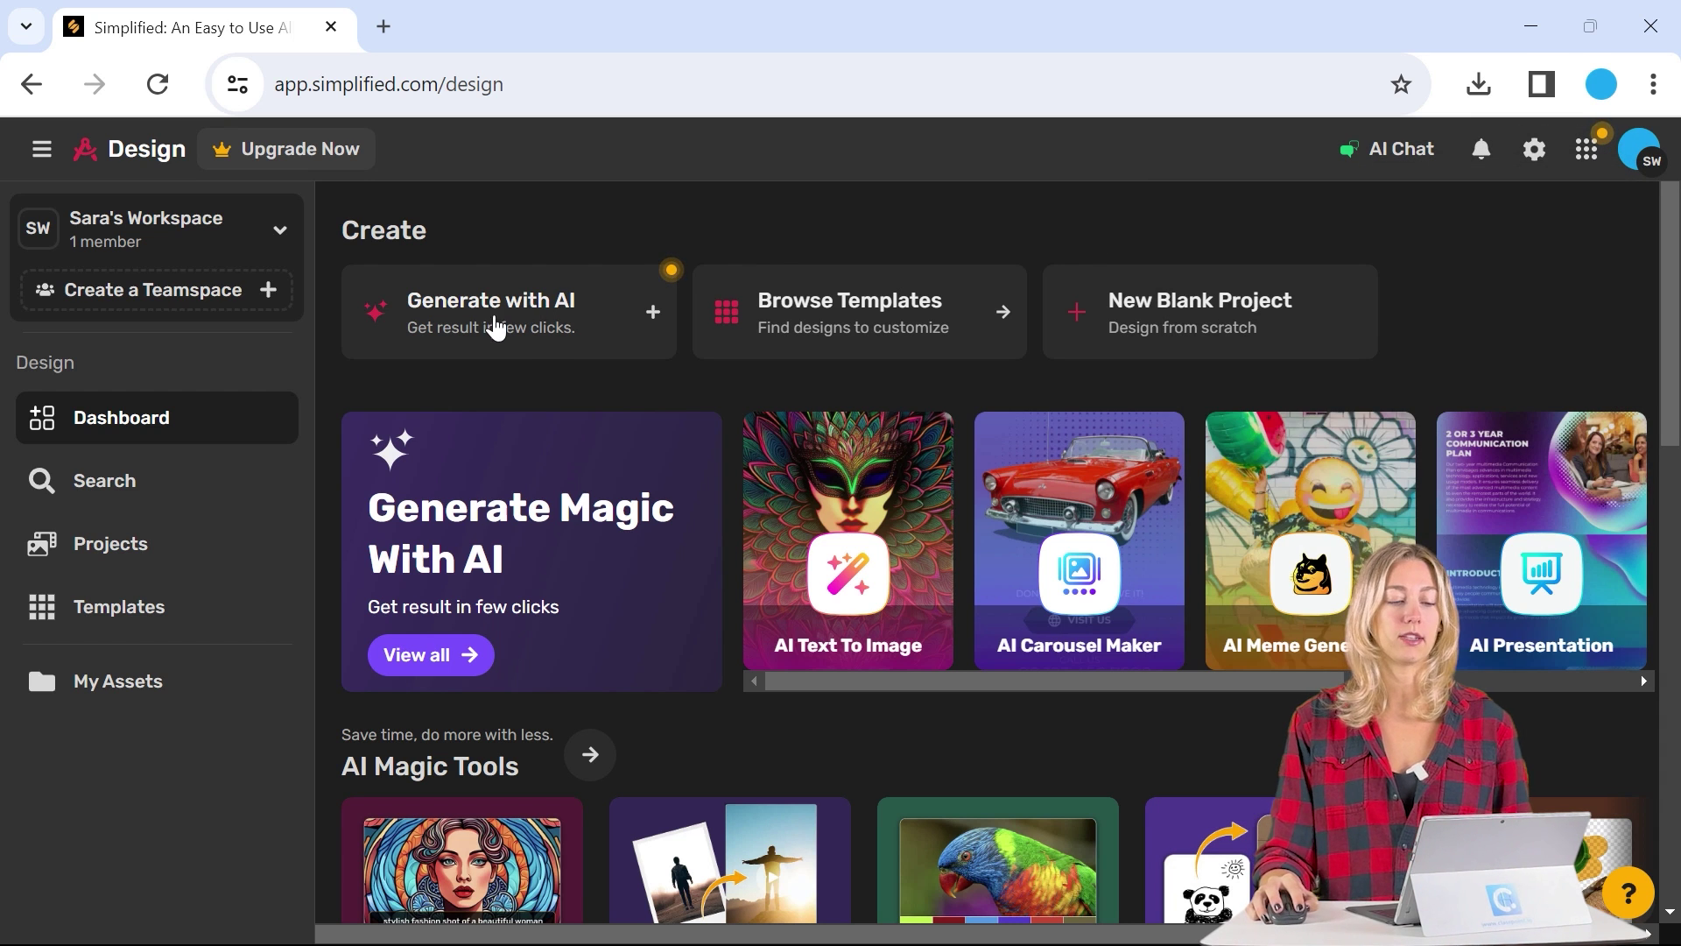
click(541, 342)
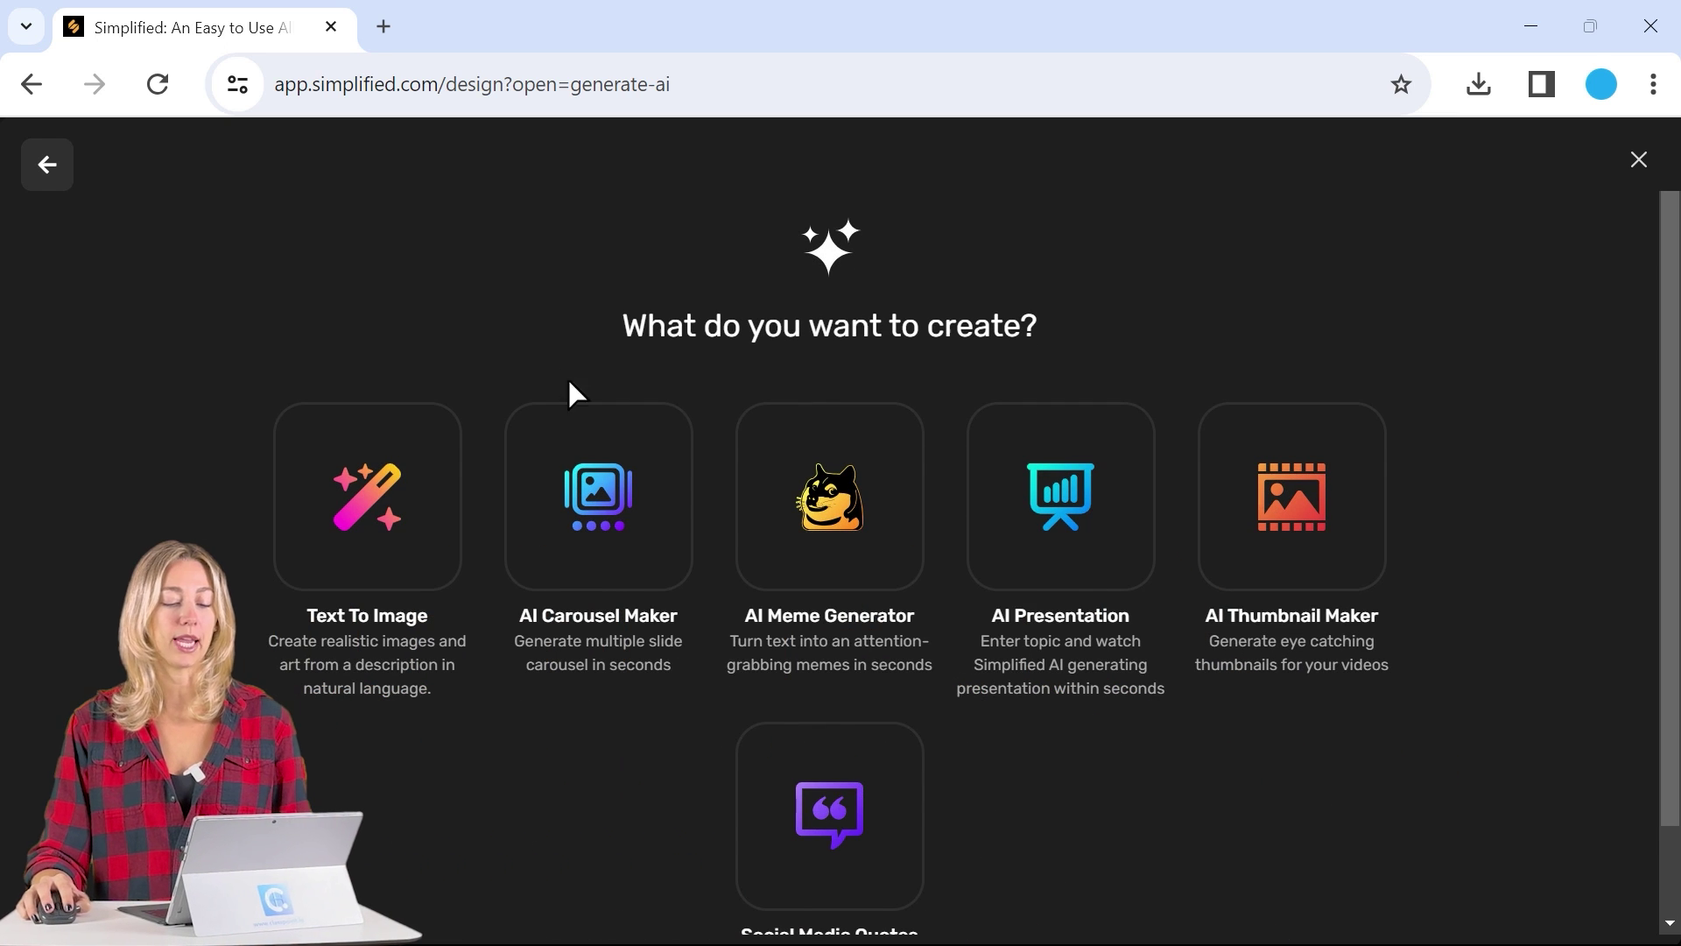
Step: Choose AI Presentation and paste the topic IMPORTANCE OF ECOSYSTEMS
click(1095, 545)
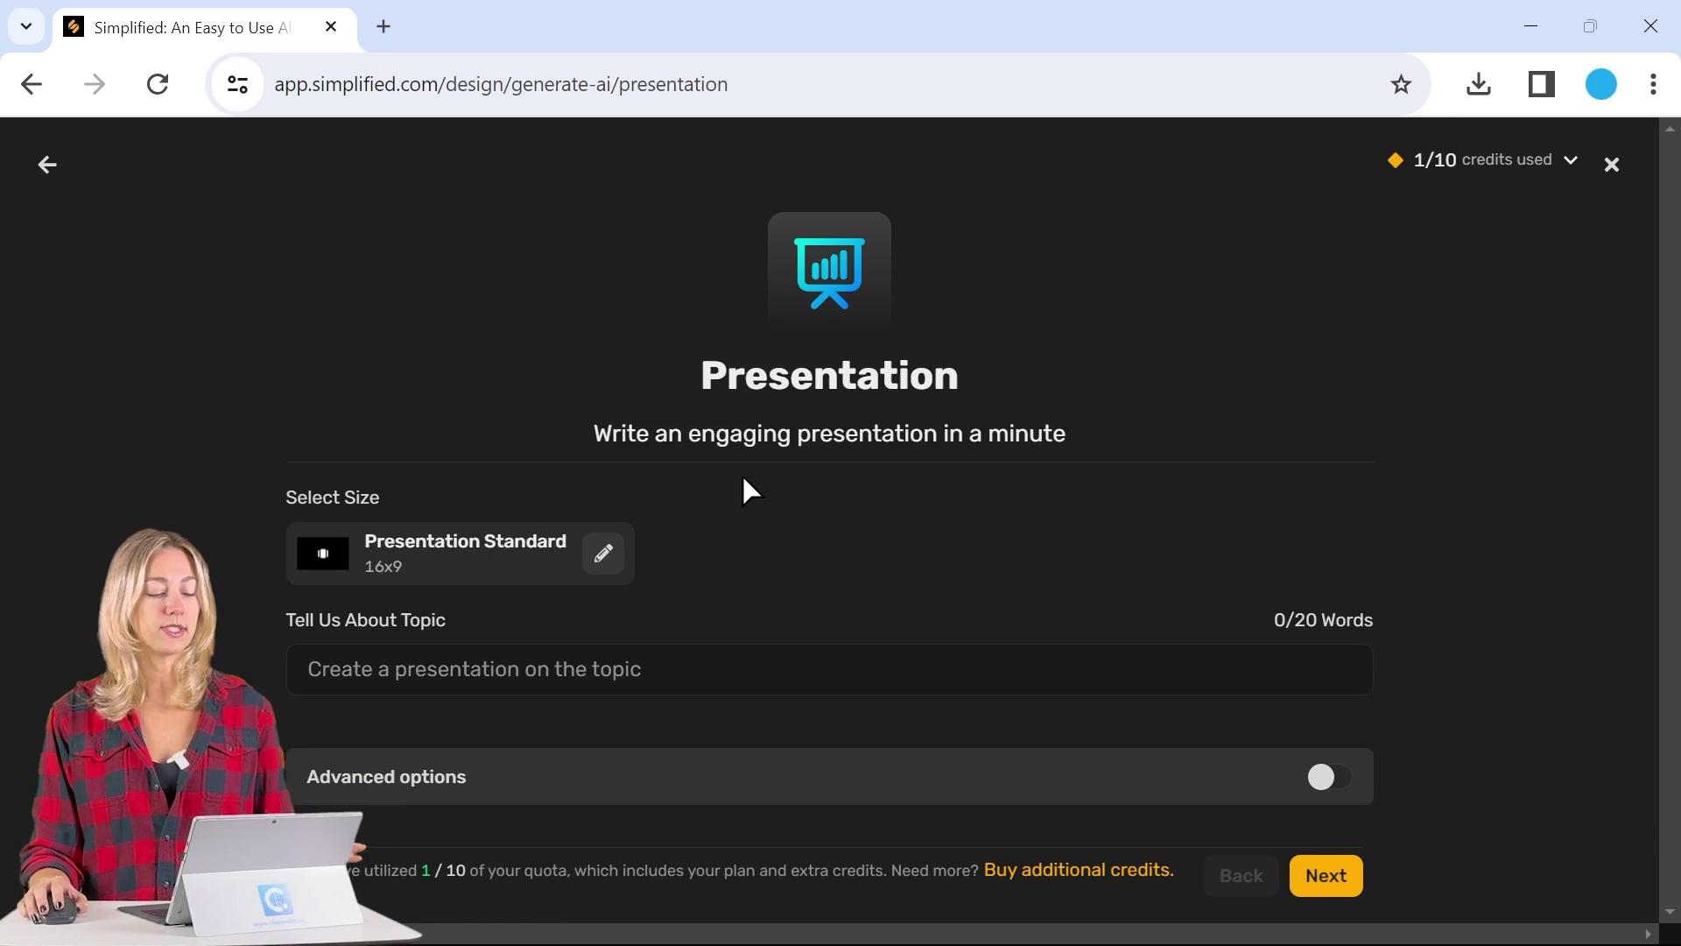
click(552, 673)
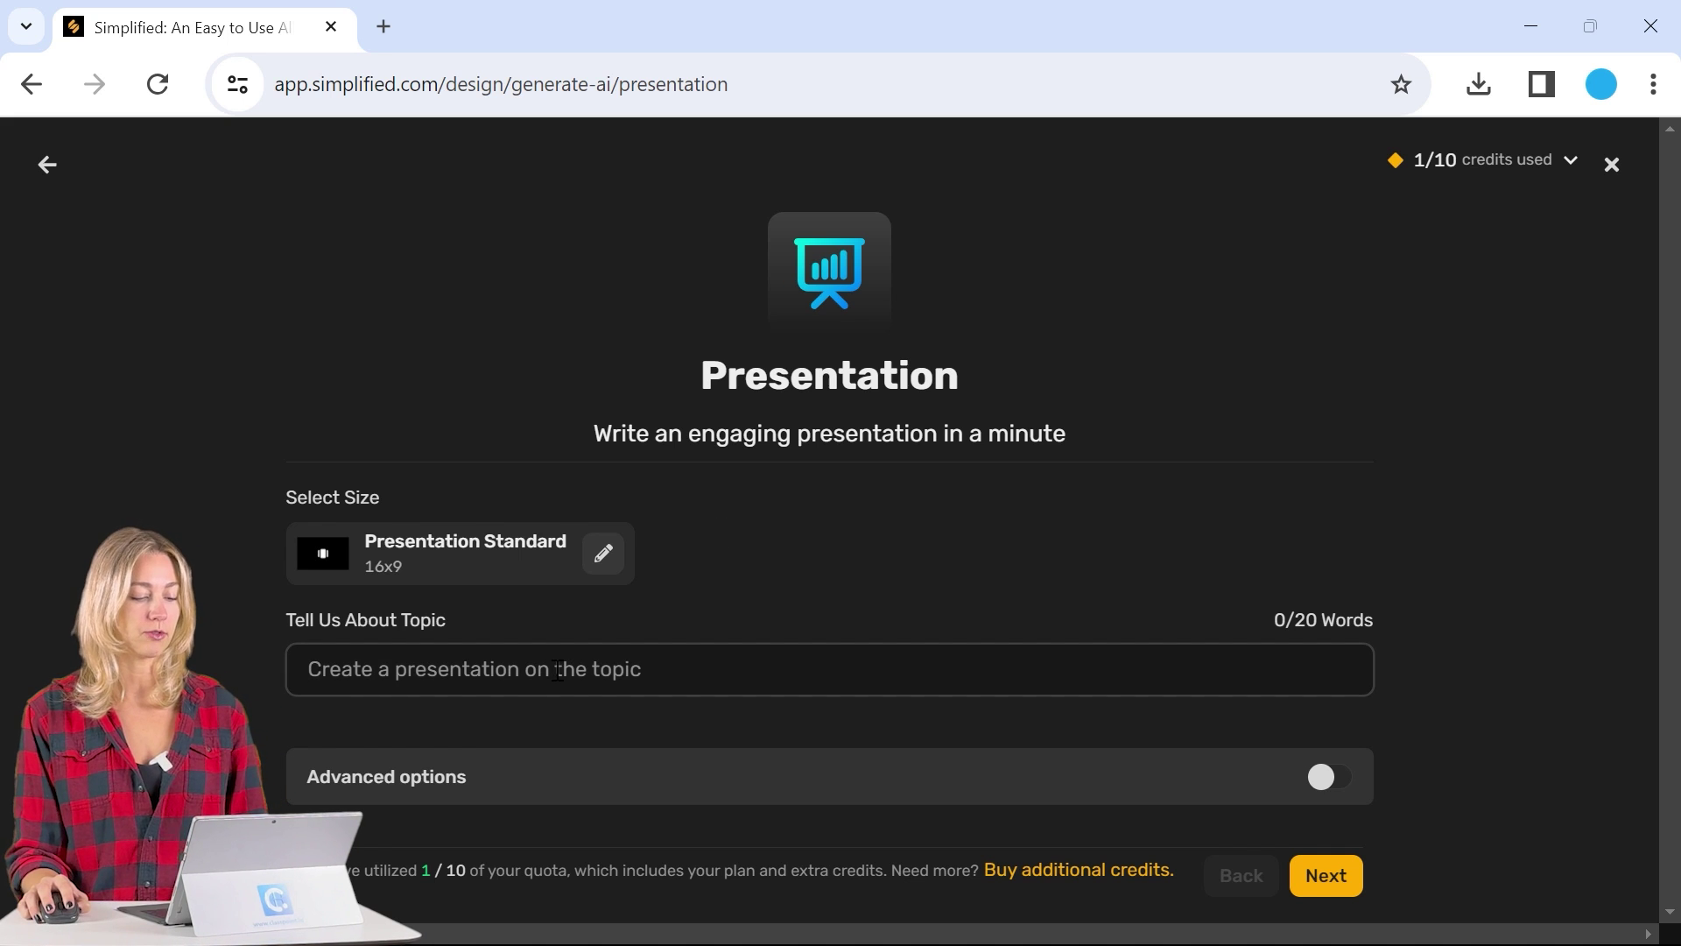
text(IMPORTANCE OF ECOSYSTEMS)
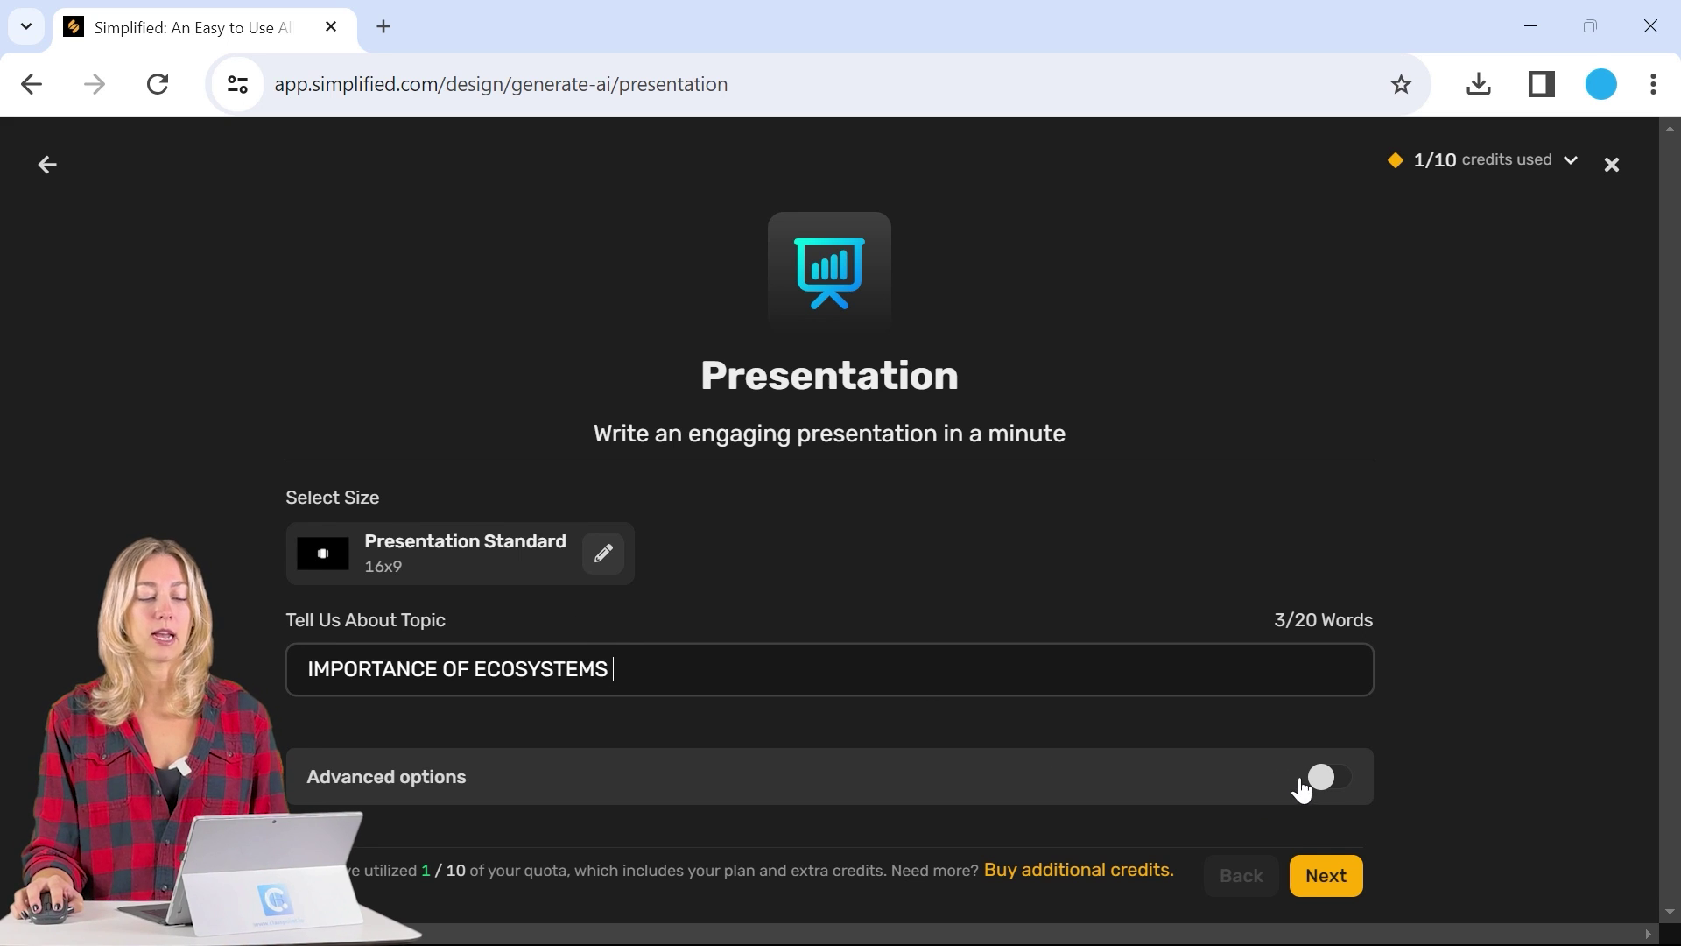
Step: Enable advanced options with Creative creativity level and 2 results
click(1330, 779)
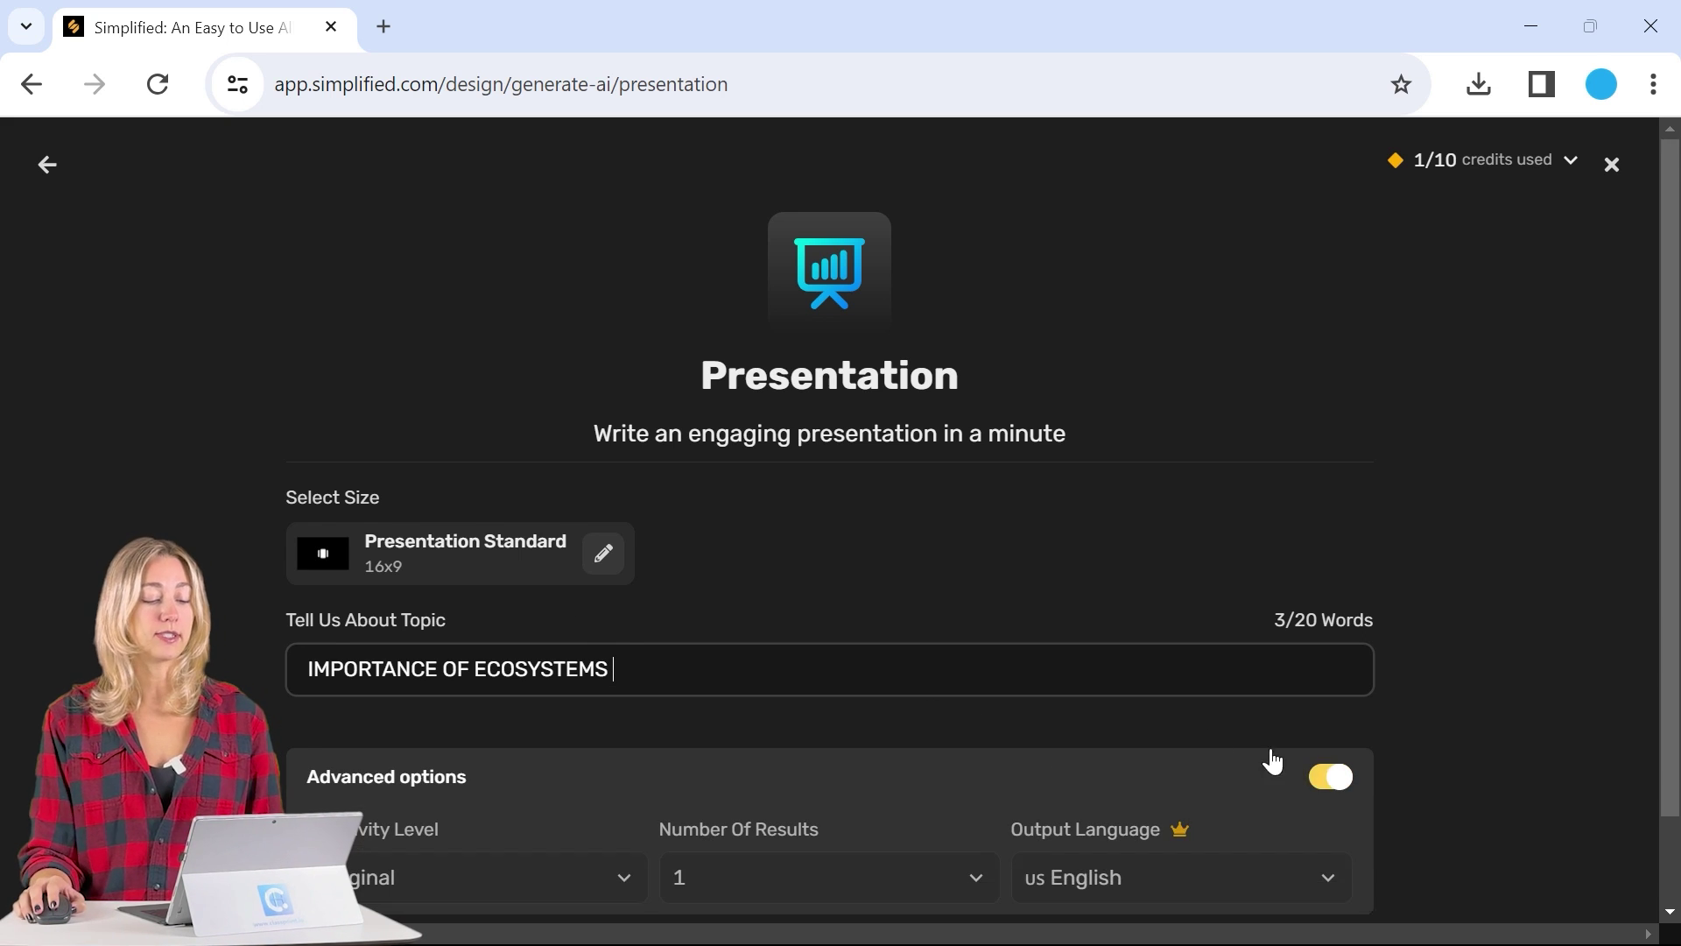
scroll(1069, 676, down, 1)
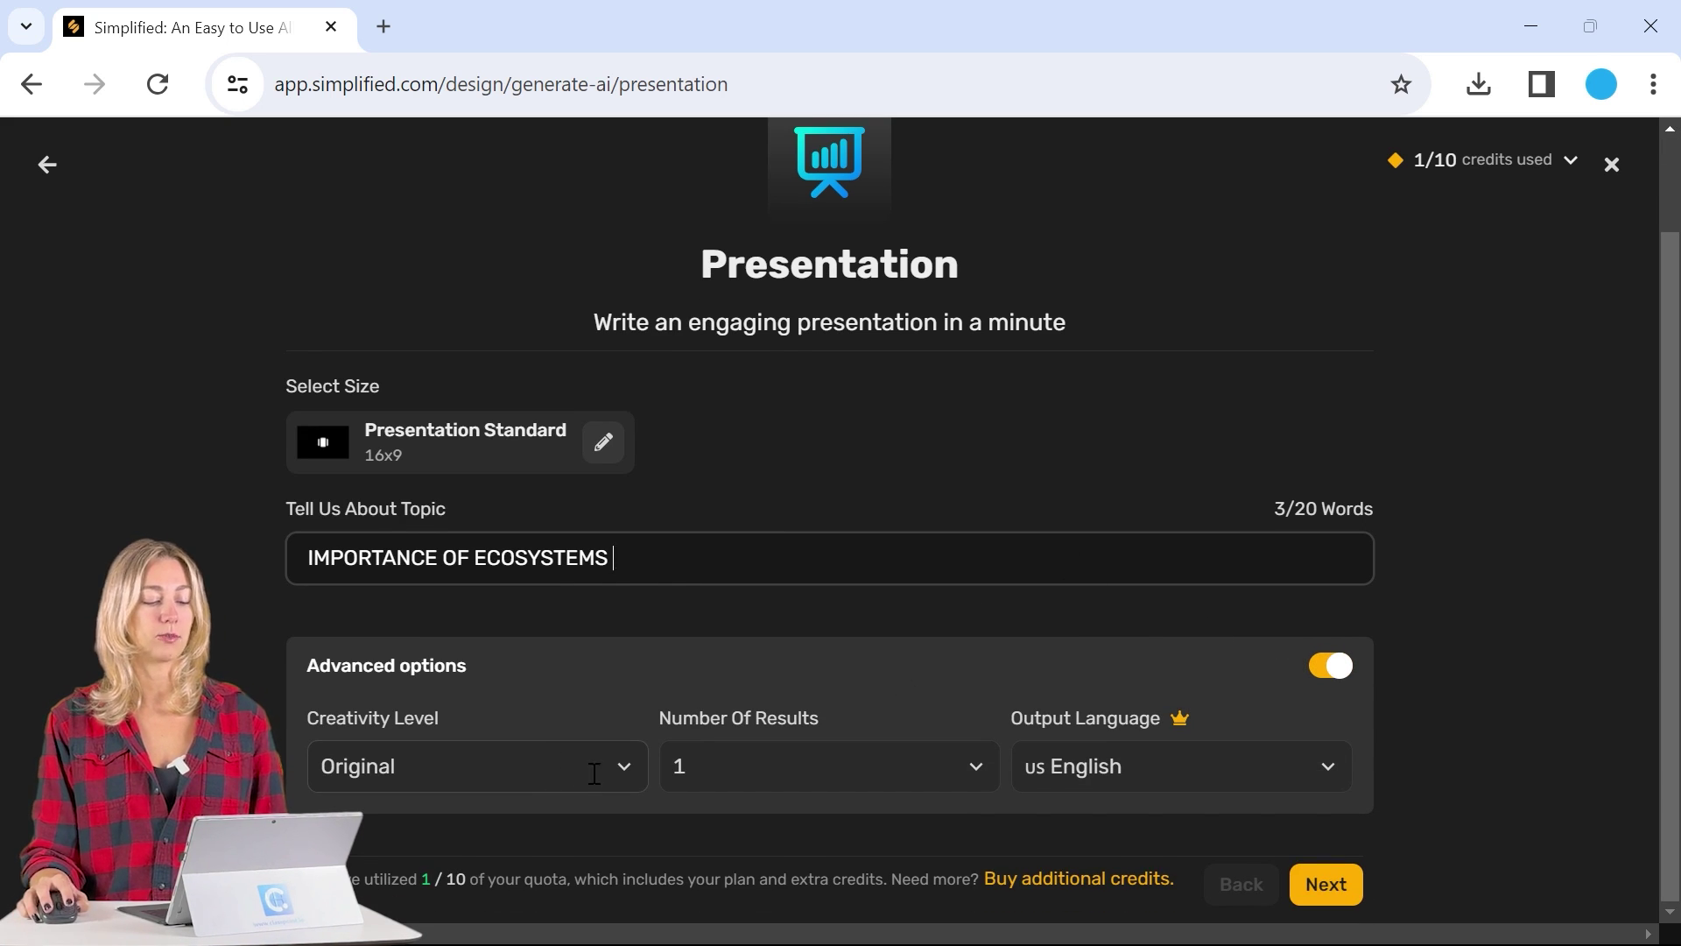
click(595, 773)
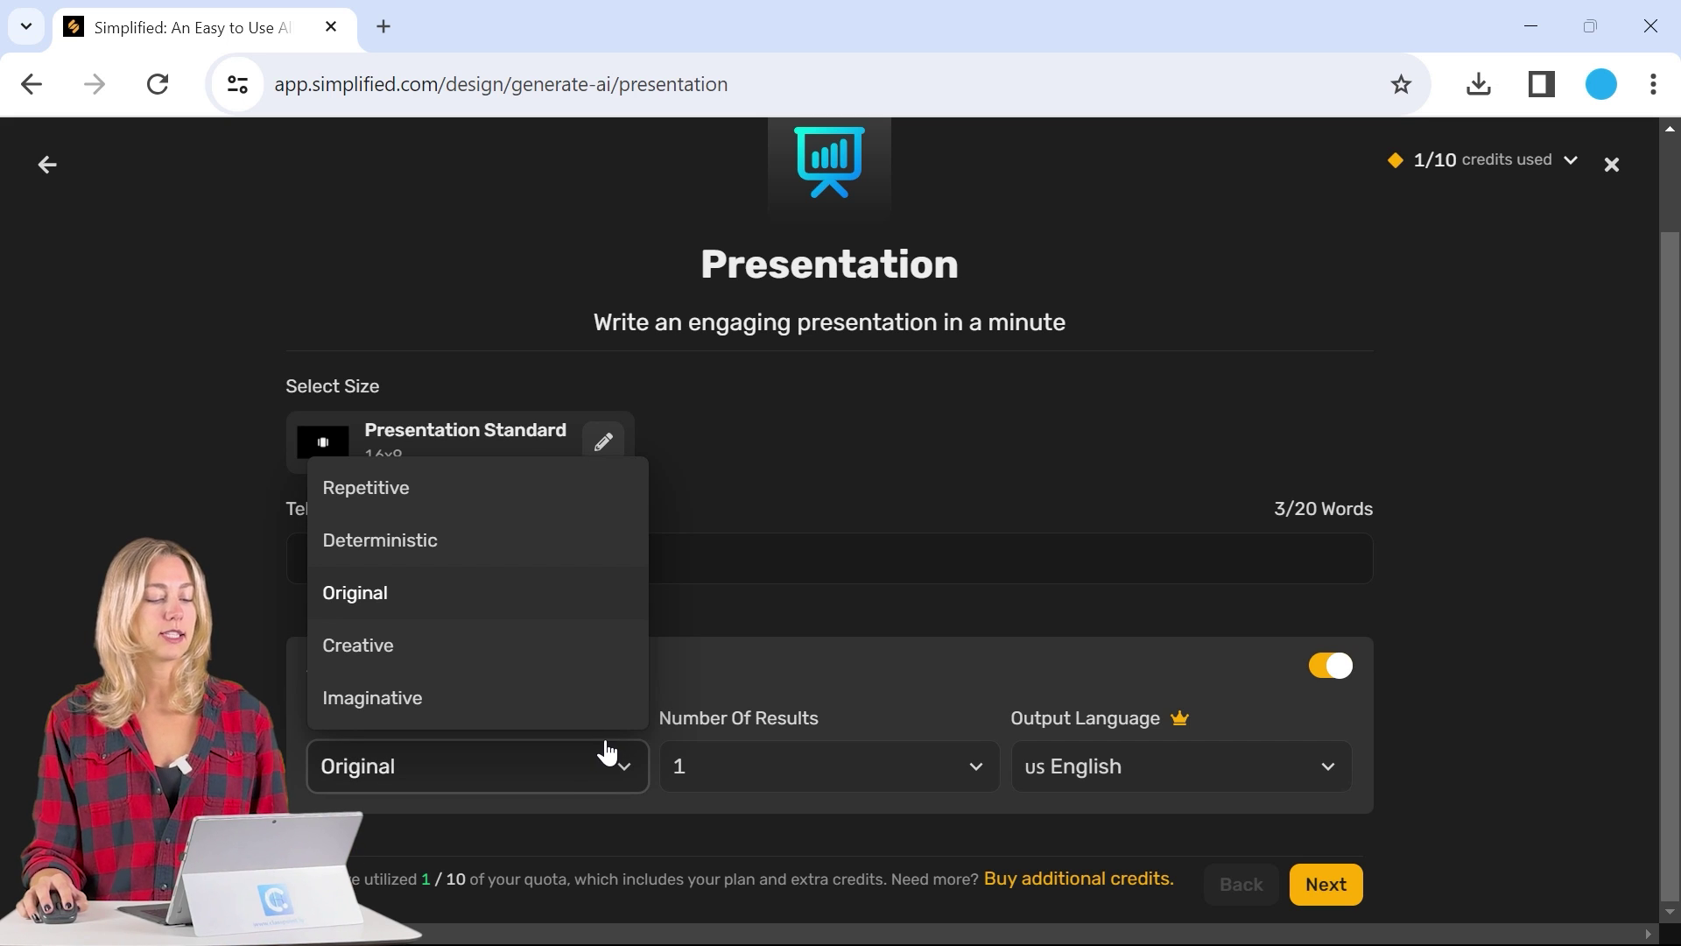
click(508, 648)
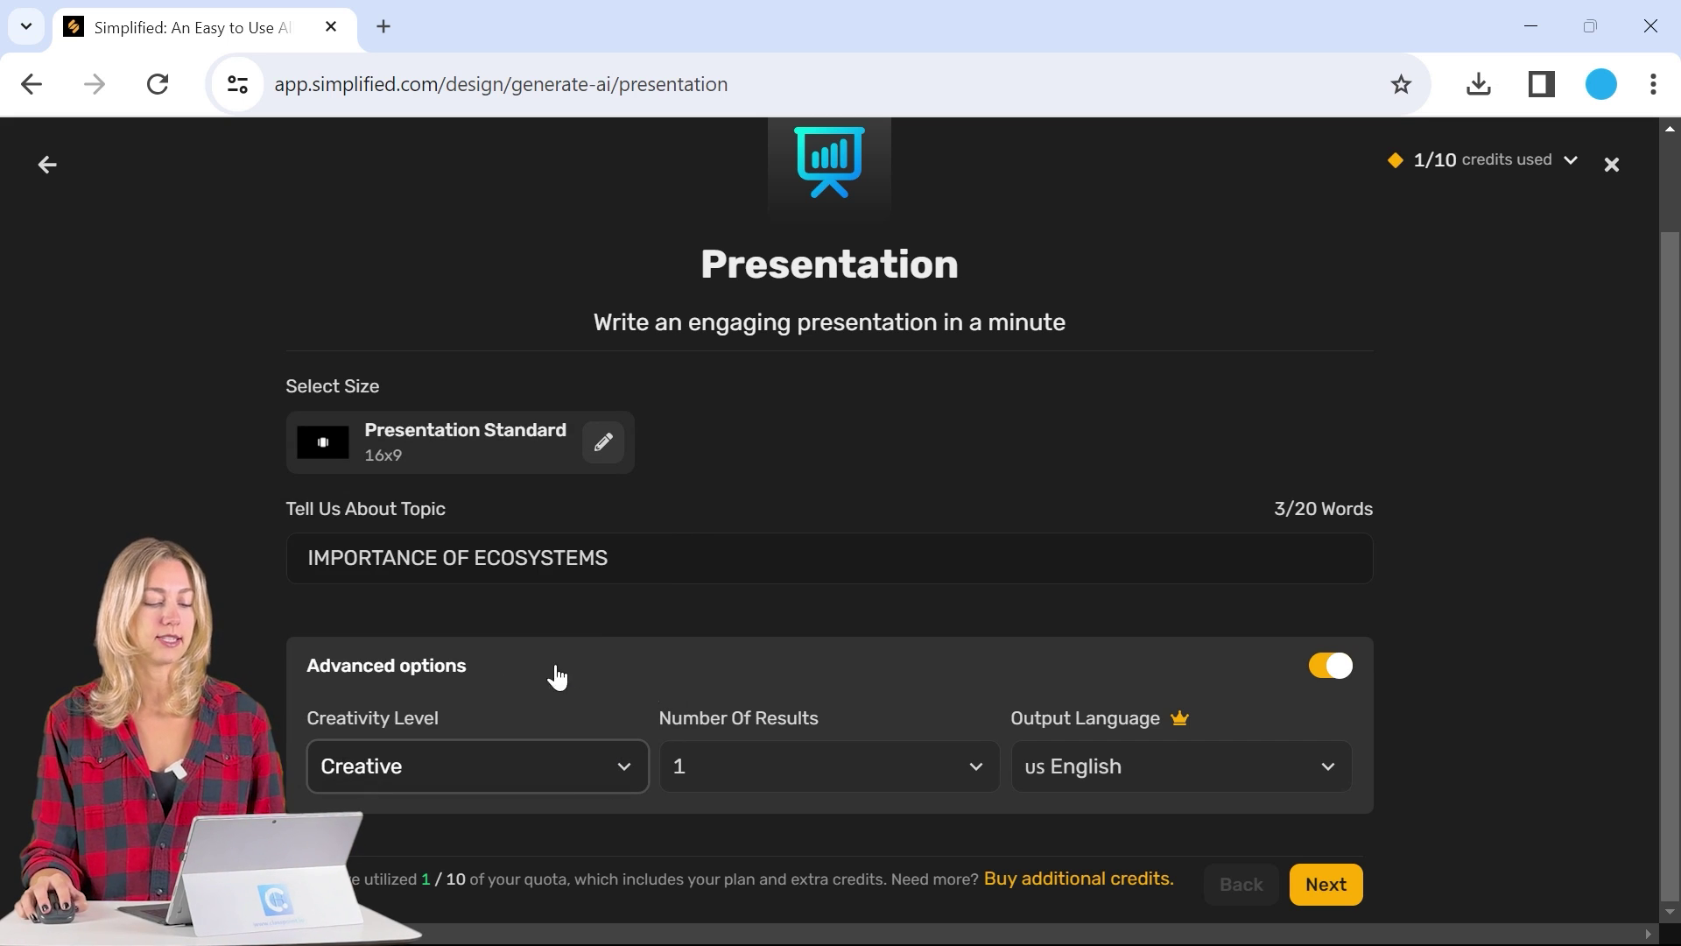
click(801, 776)
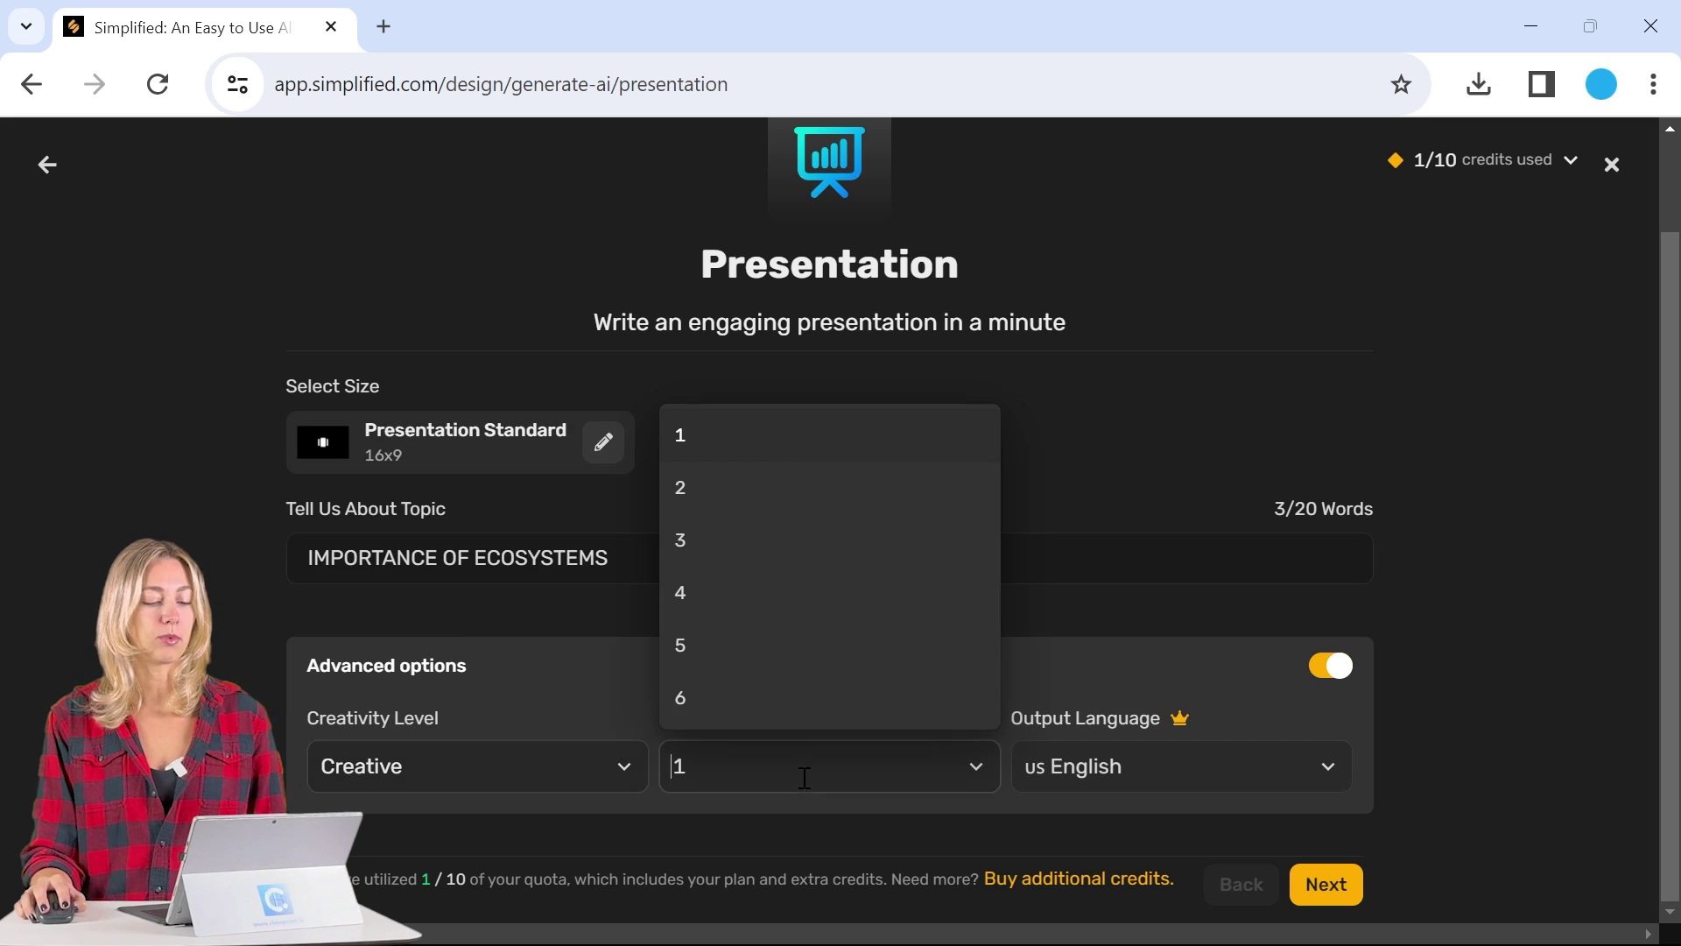
click(758, 501)
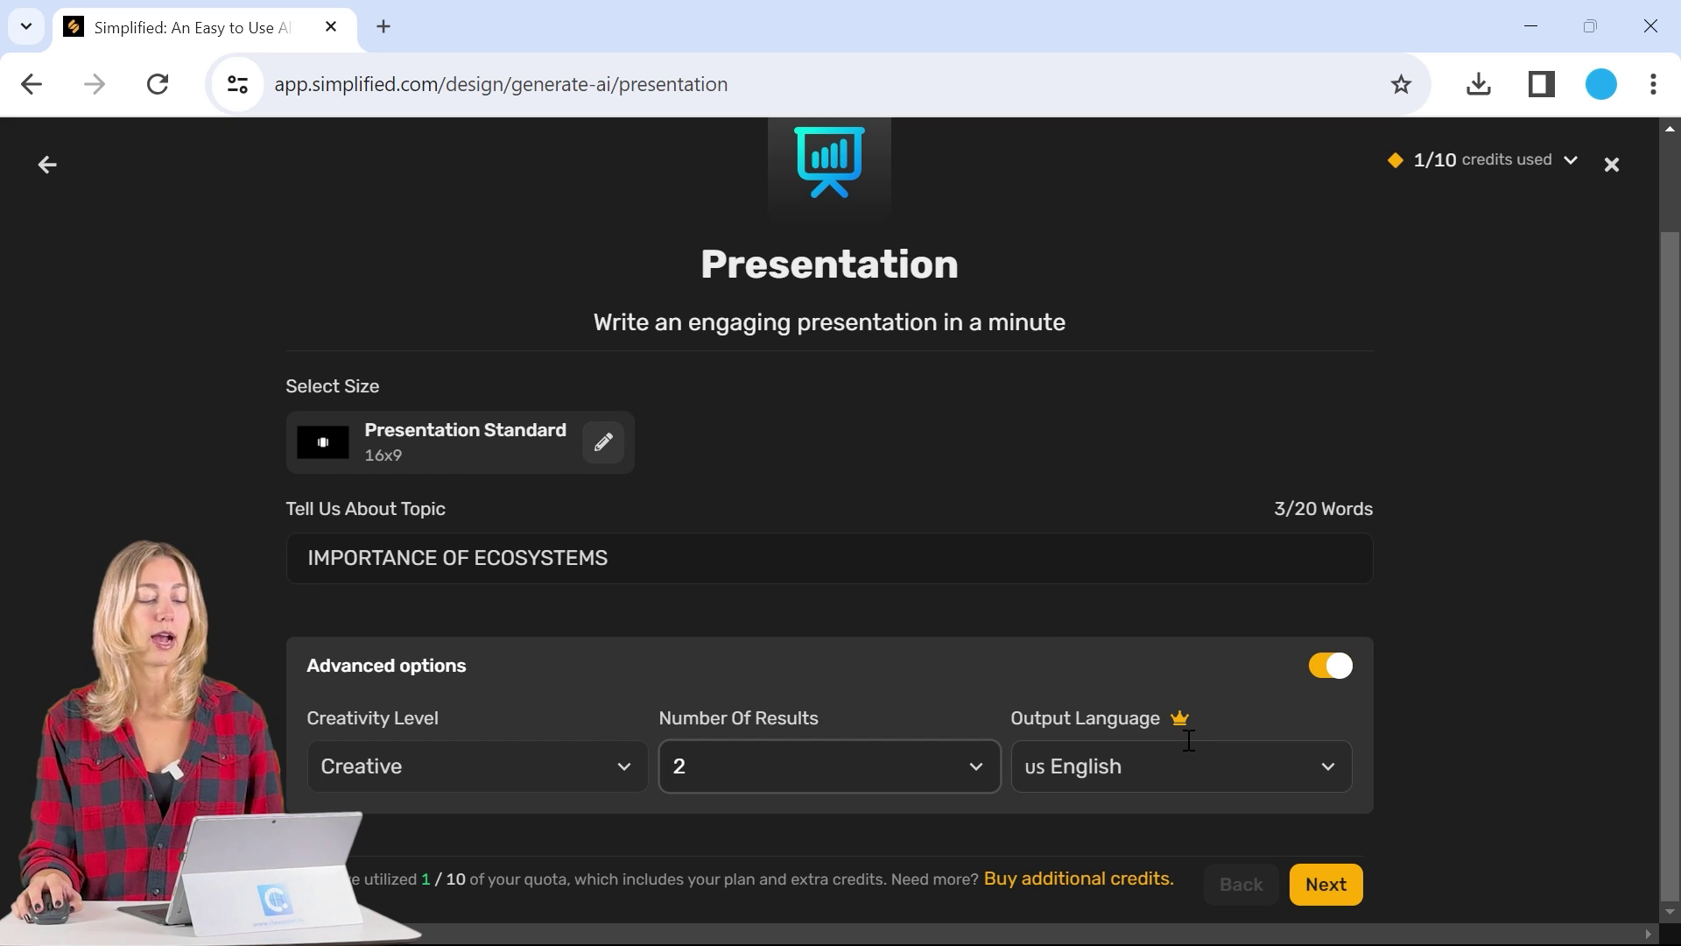
Step: Generate the presentation using the green 'Assessing your travel needs' template
click(1328, 887)
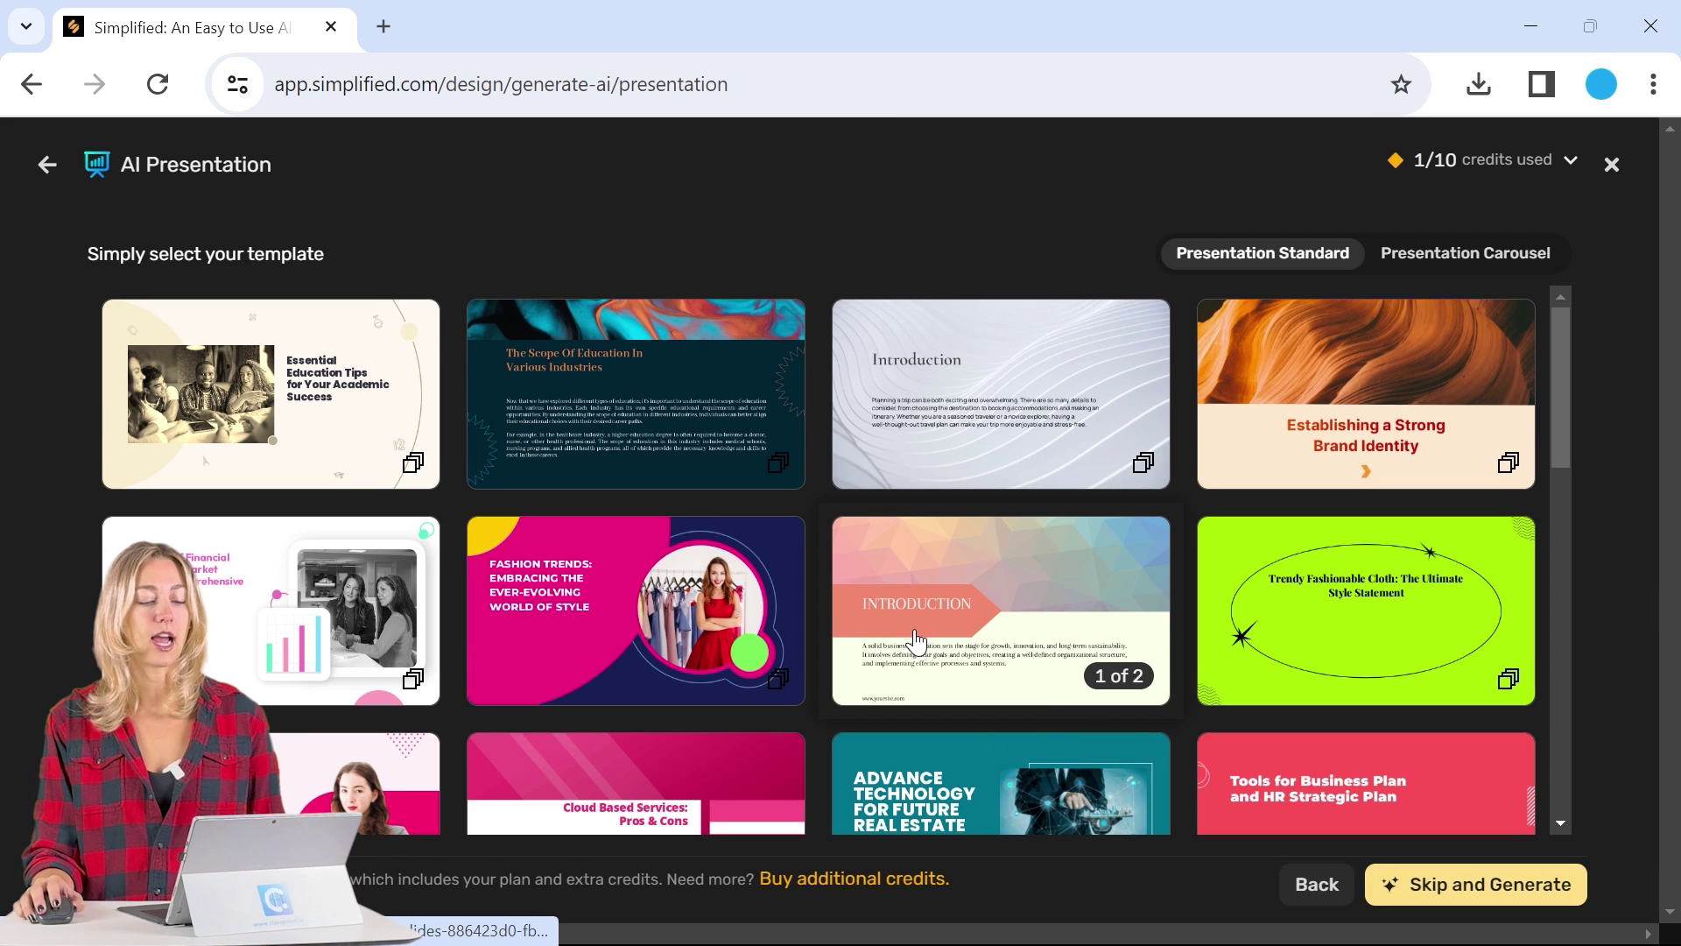
scroll(917, 642, down, 10)
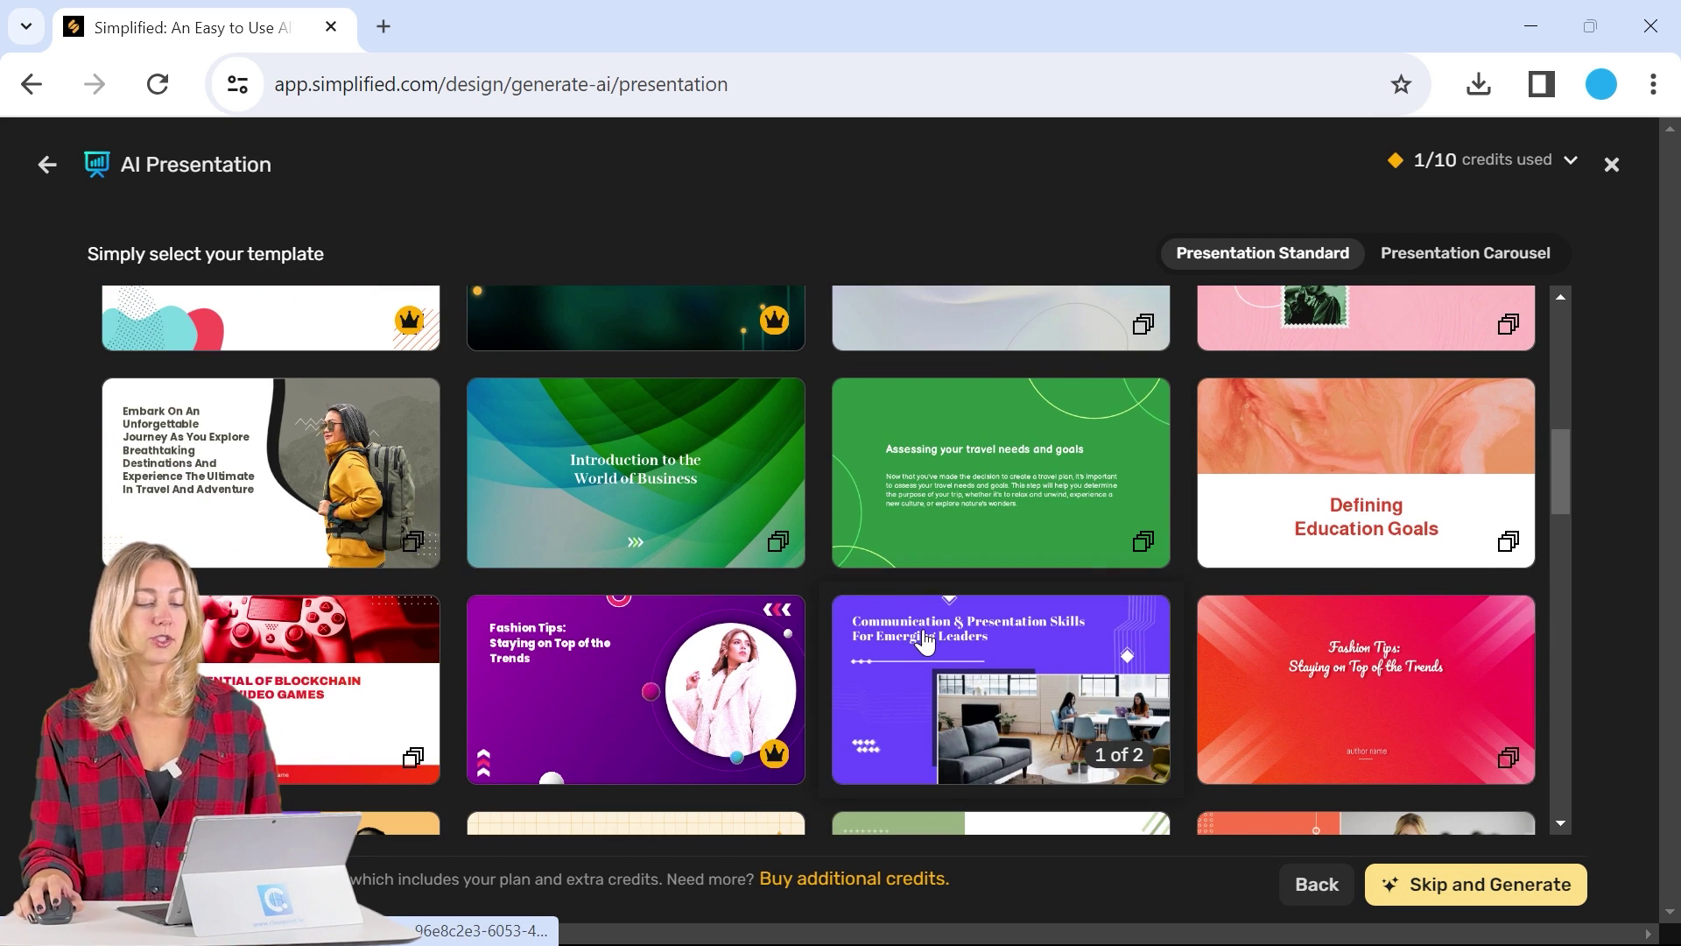
click(963, 495)
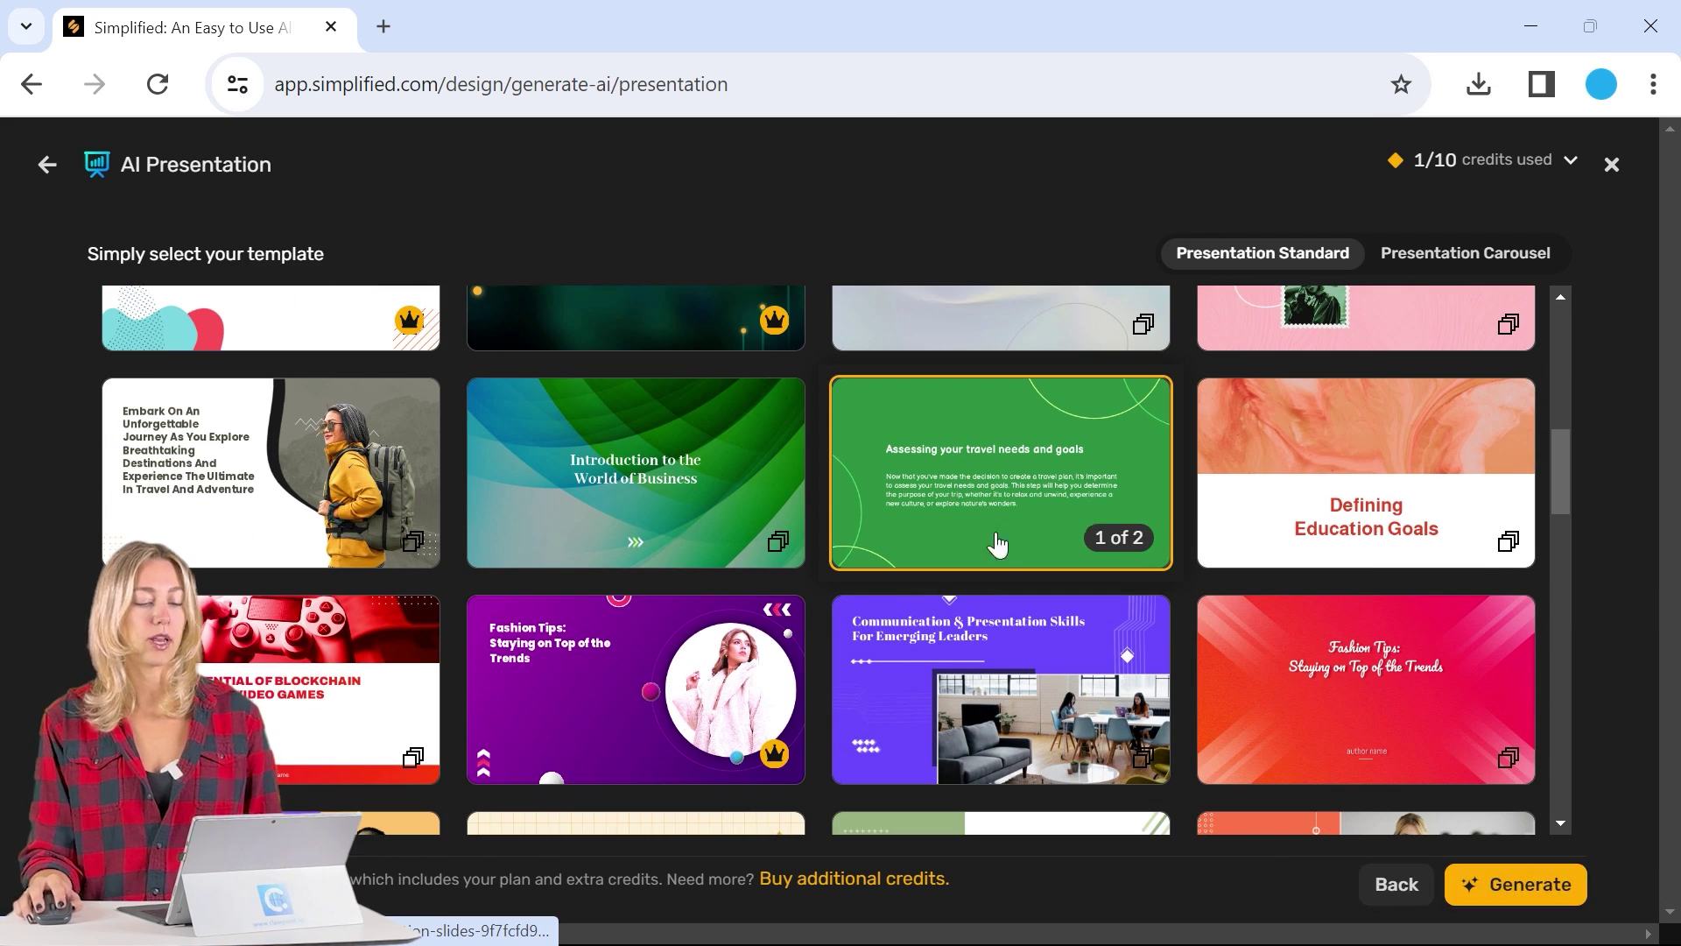
click(1513, 884)
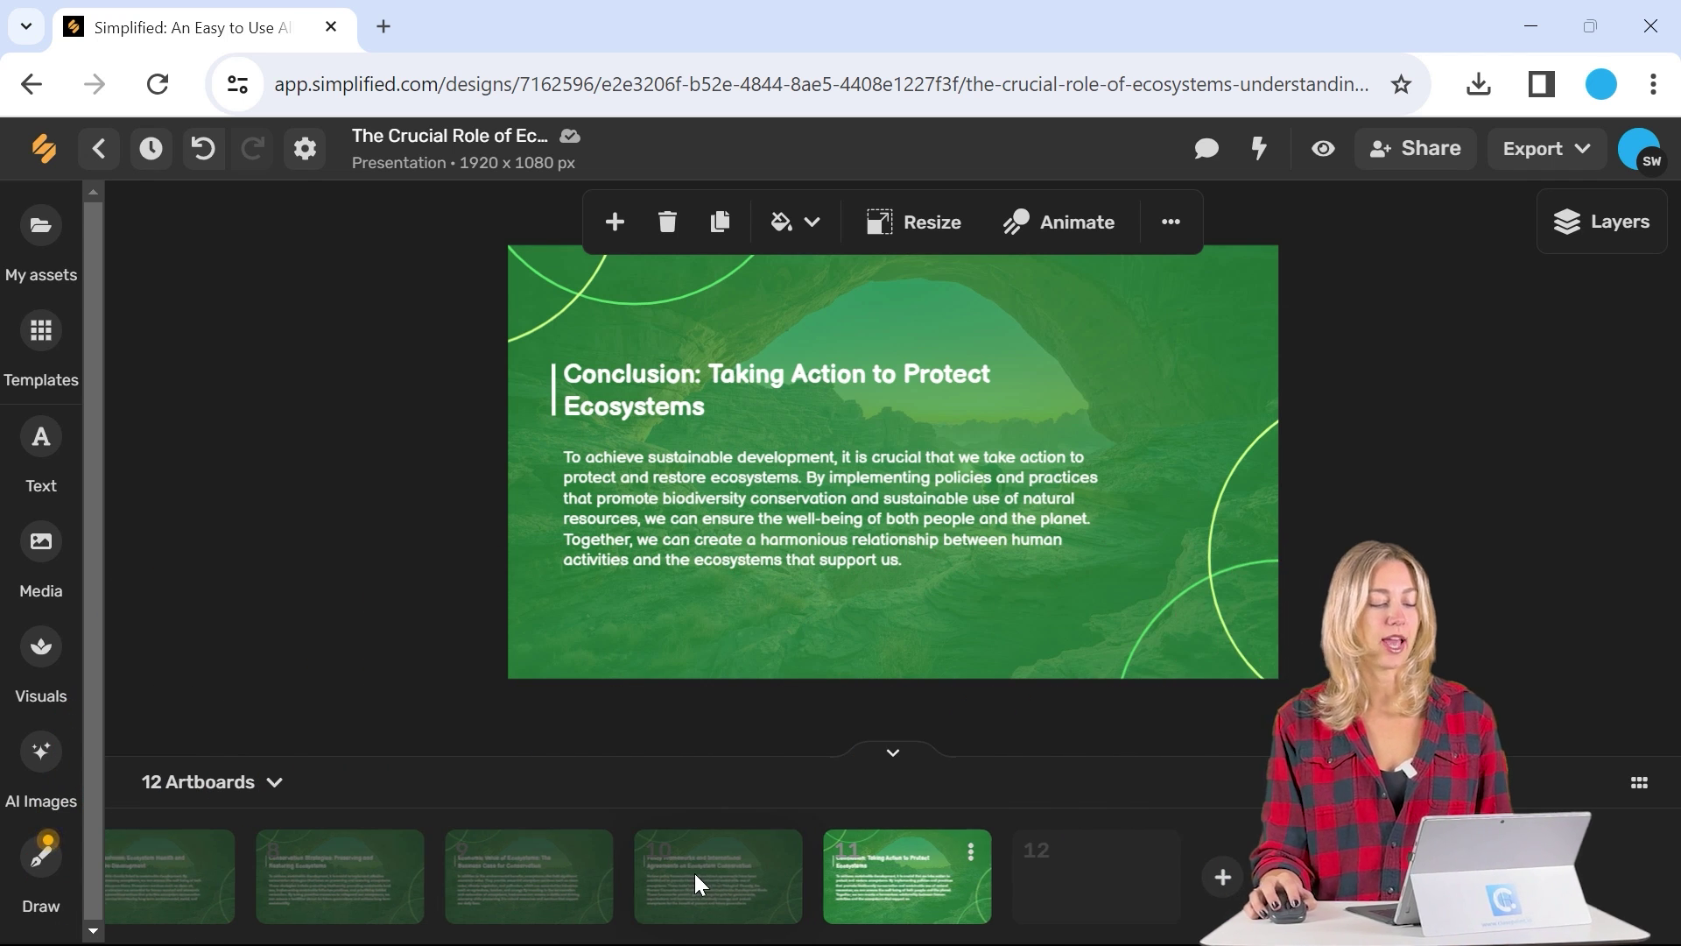
Step: Review slides 8, 6 and 4, ending on The Interconnectedness of Ecosystems
click(381, 886)
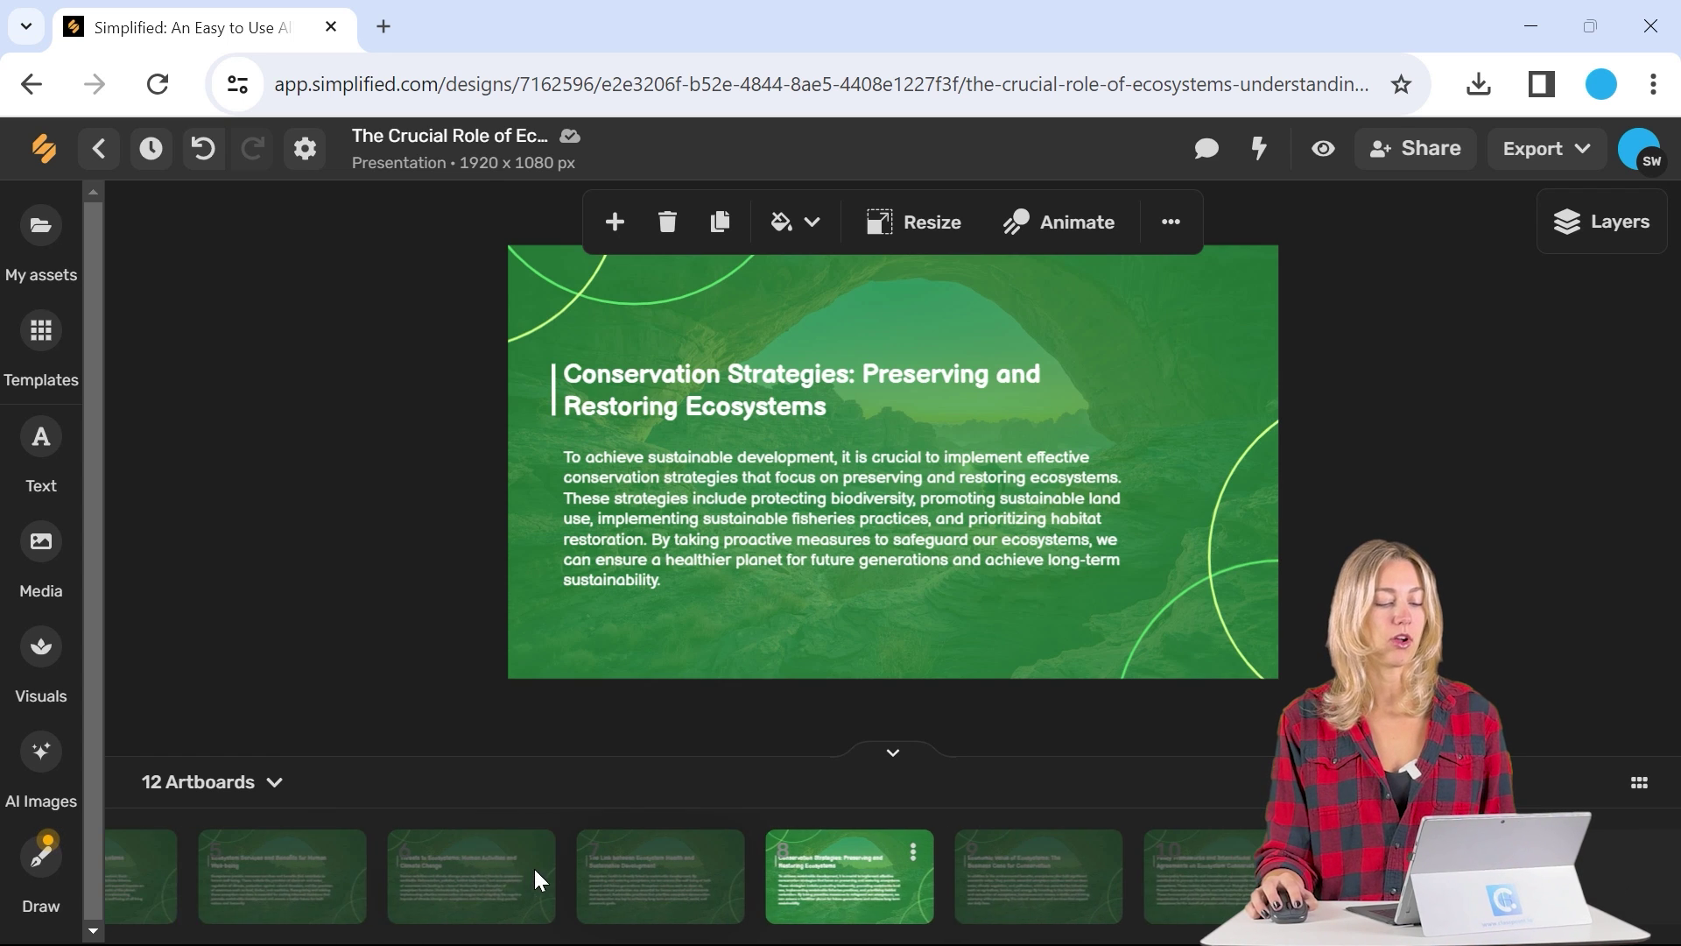
click(520, 885)
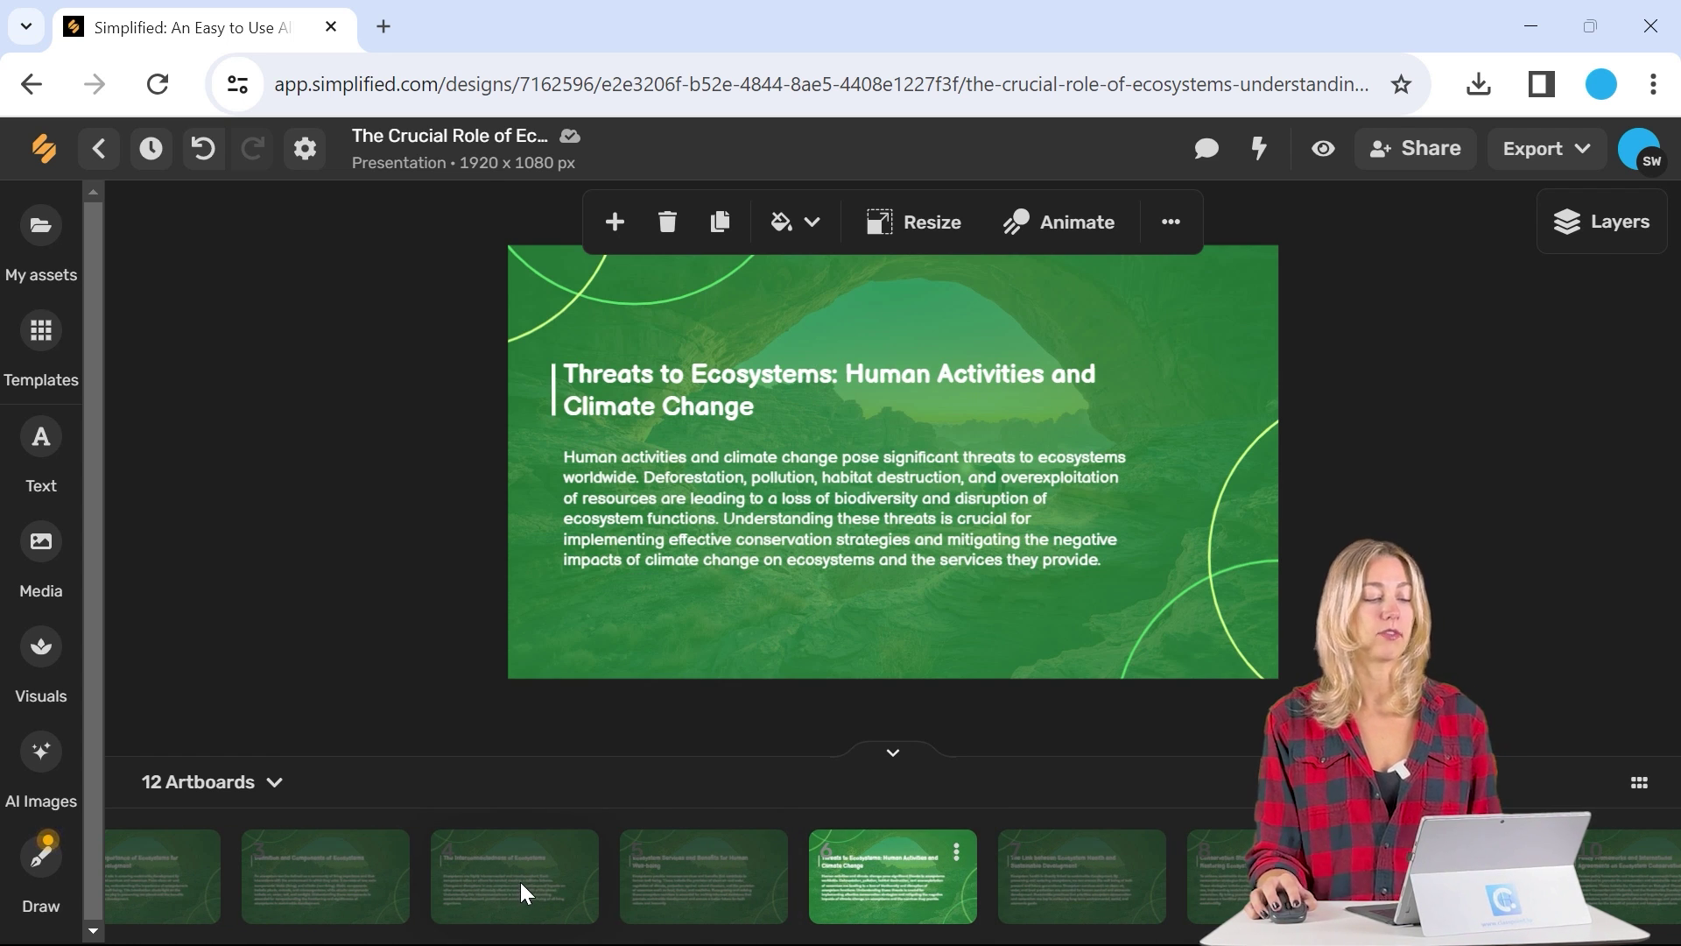
click(520, 881)
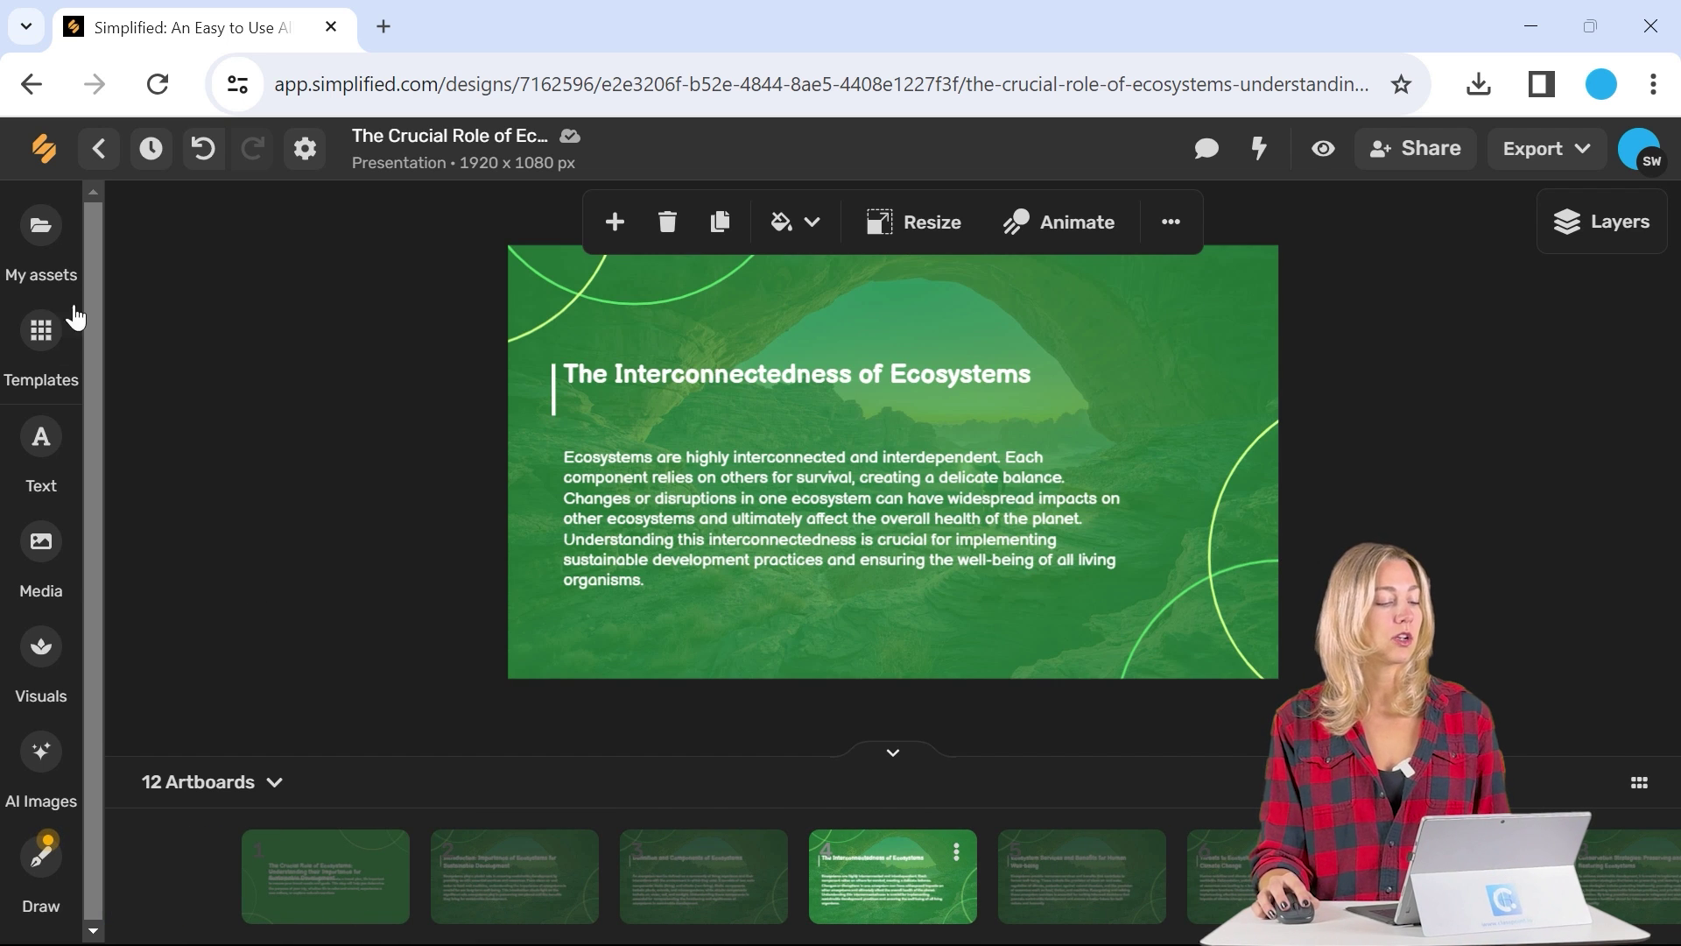
Step: Browse the Templates and Media panels, then bring up the AI Images generator
click(54, 331)
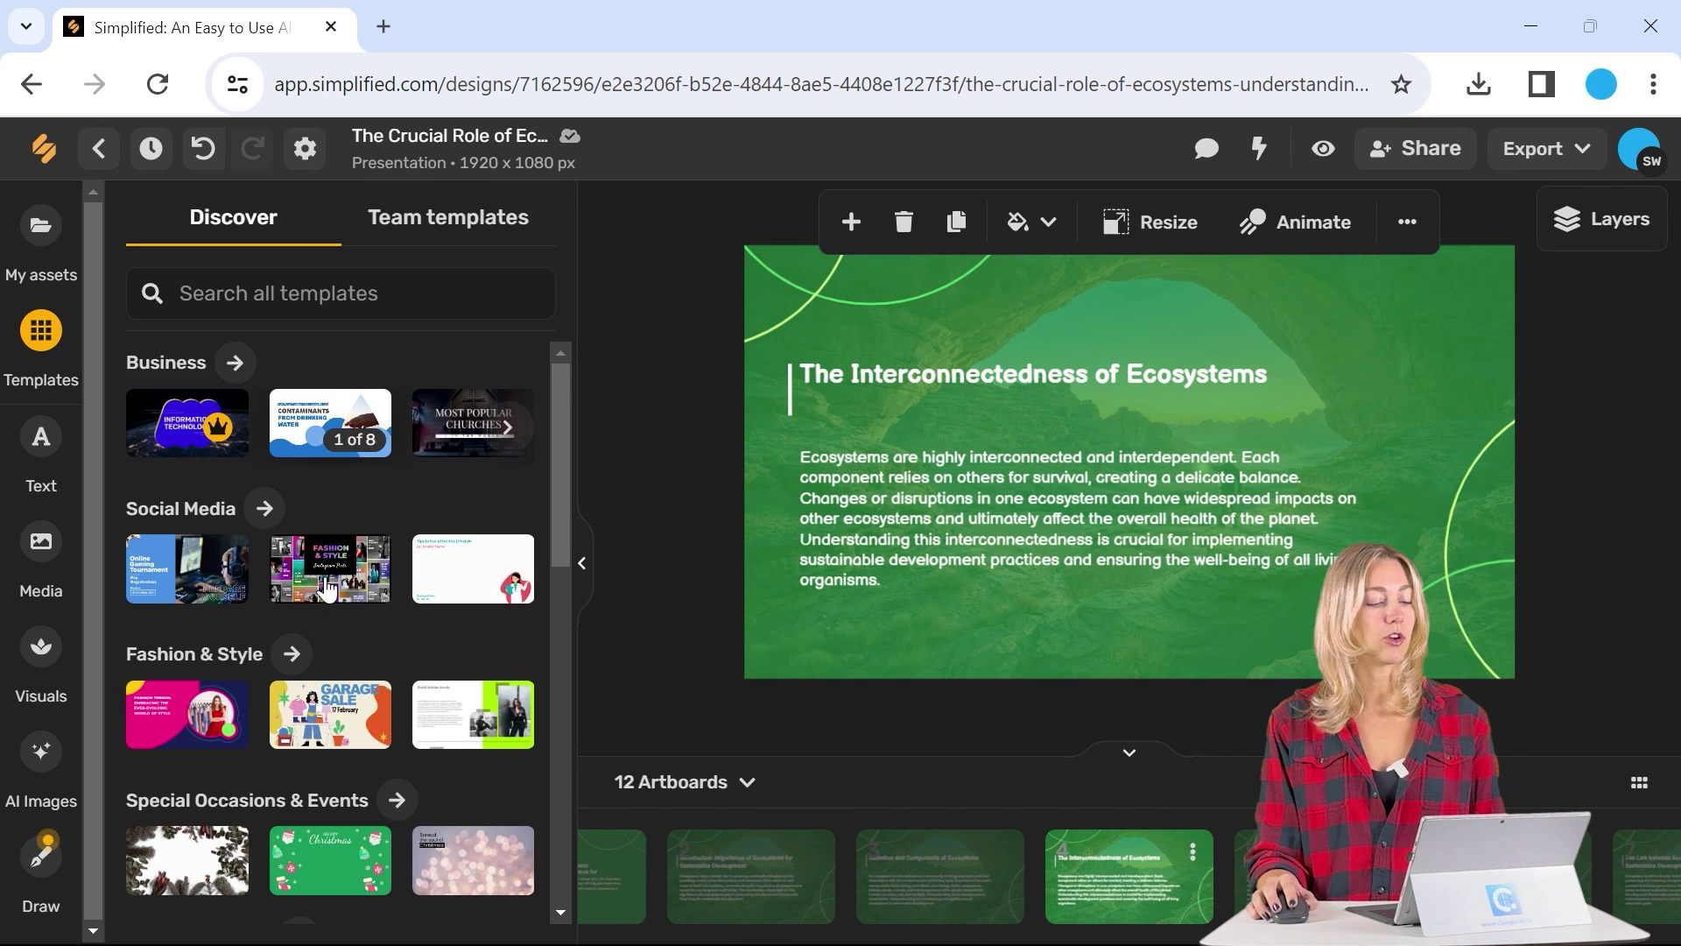
scroll(323, 630, down, 4)
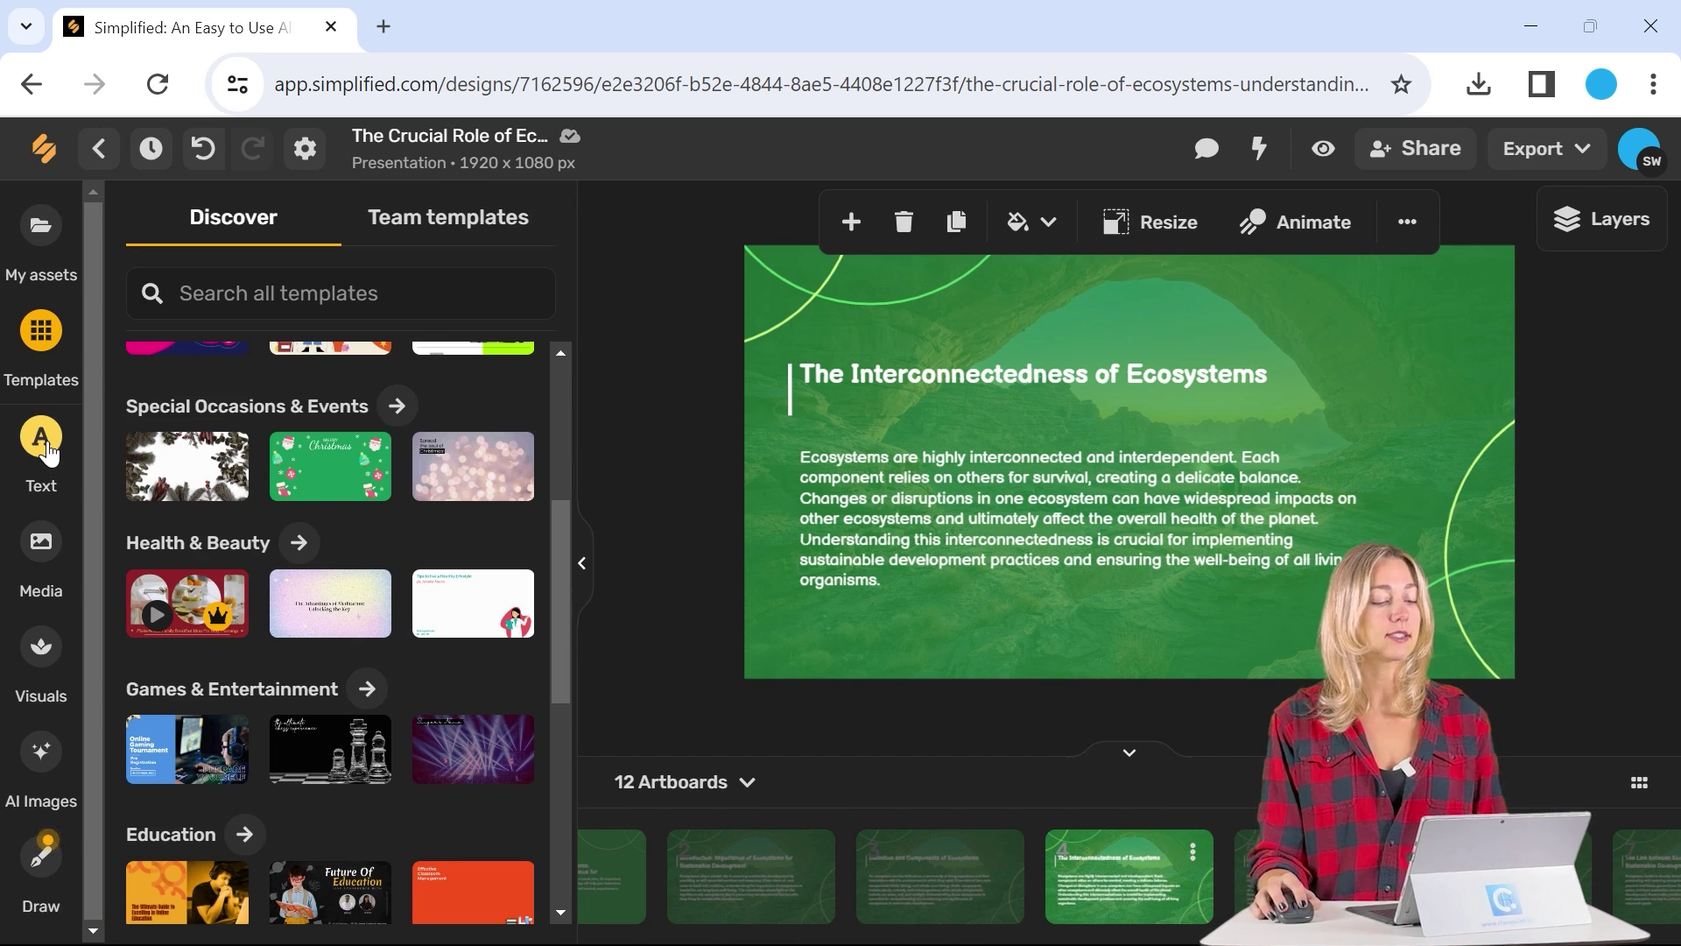
click(40, 552)
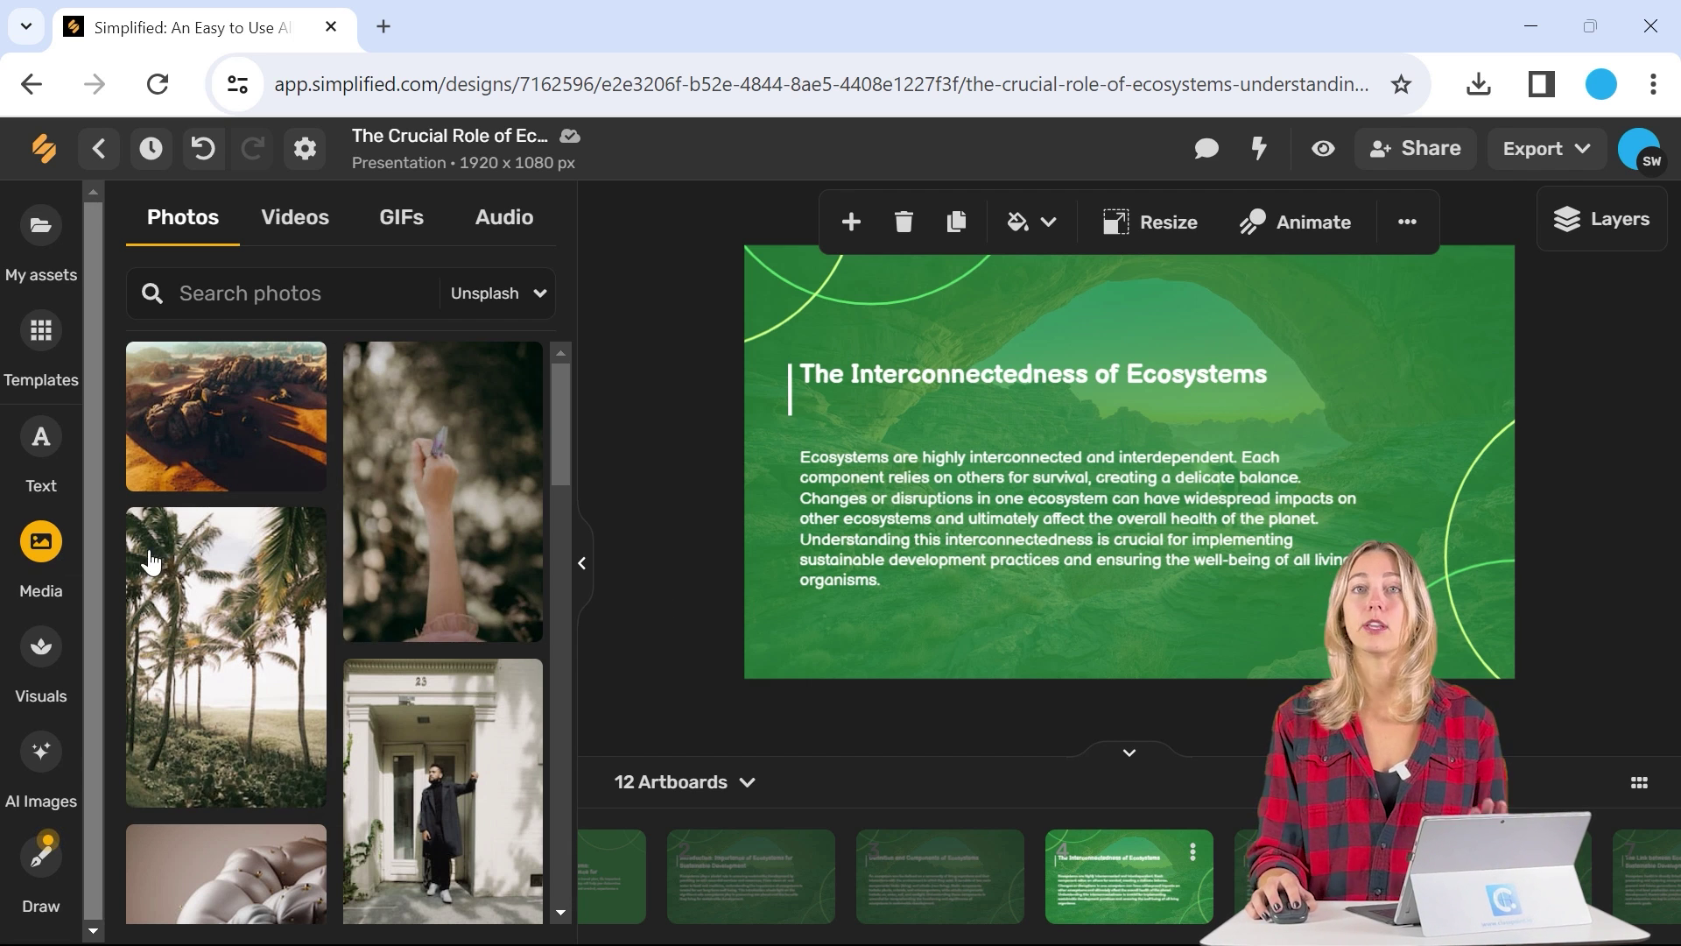
scroll(412, 554, down, 5)
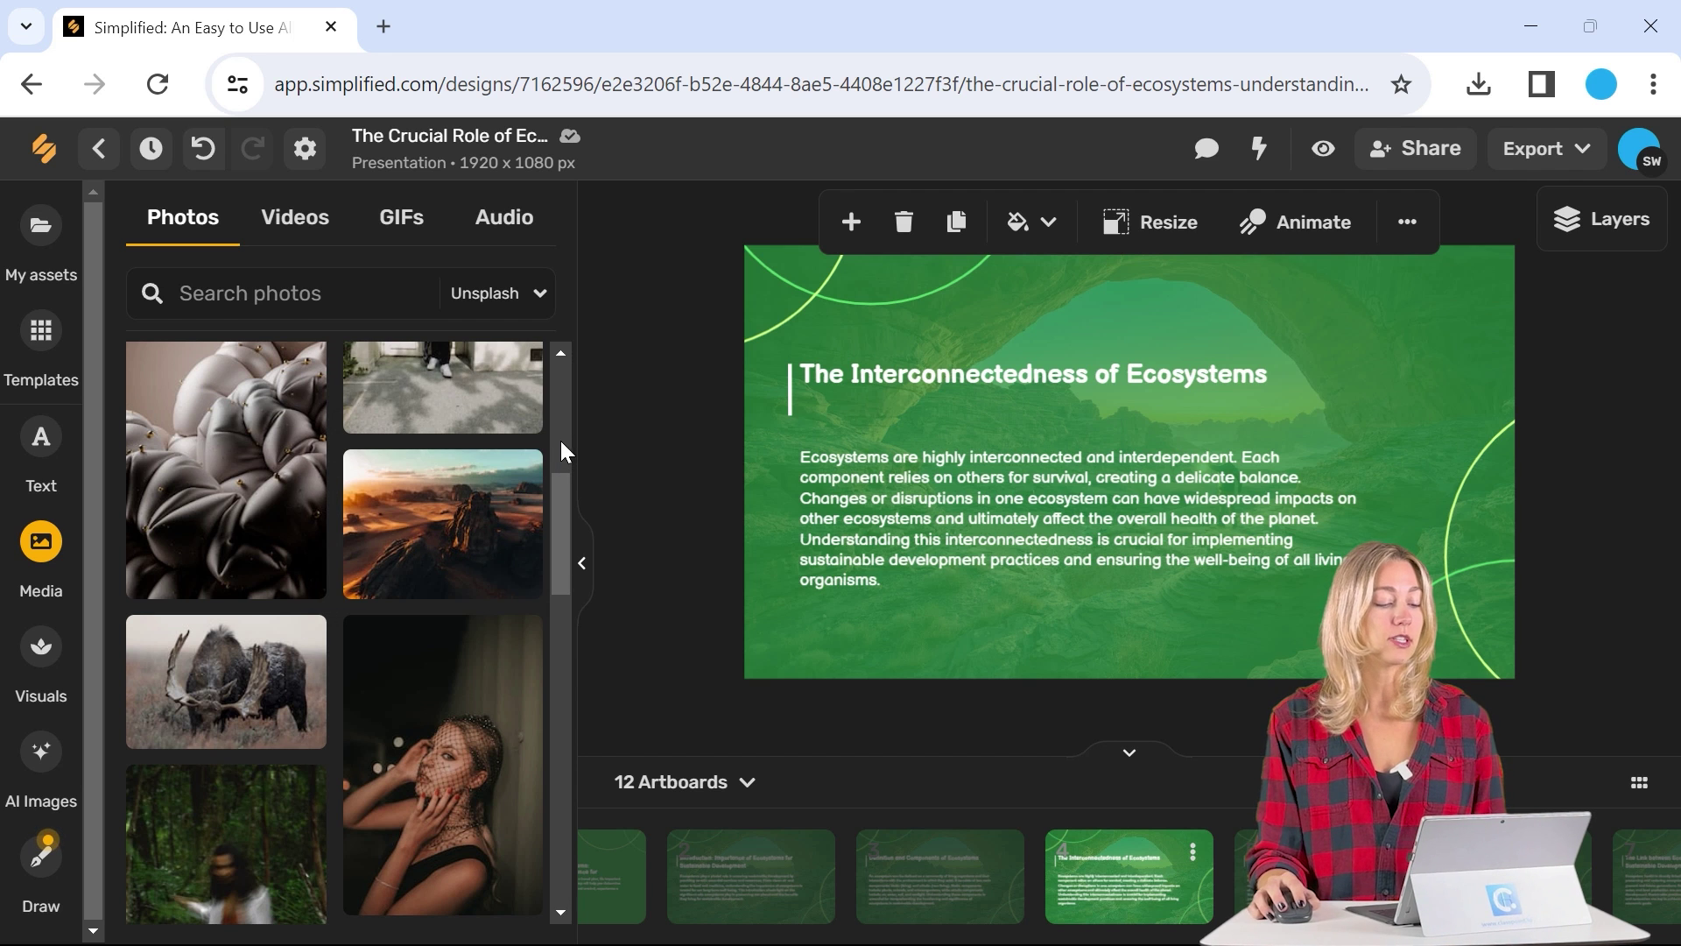
click(41, 762)
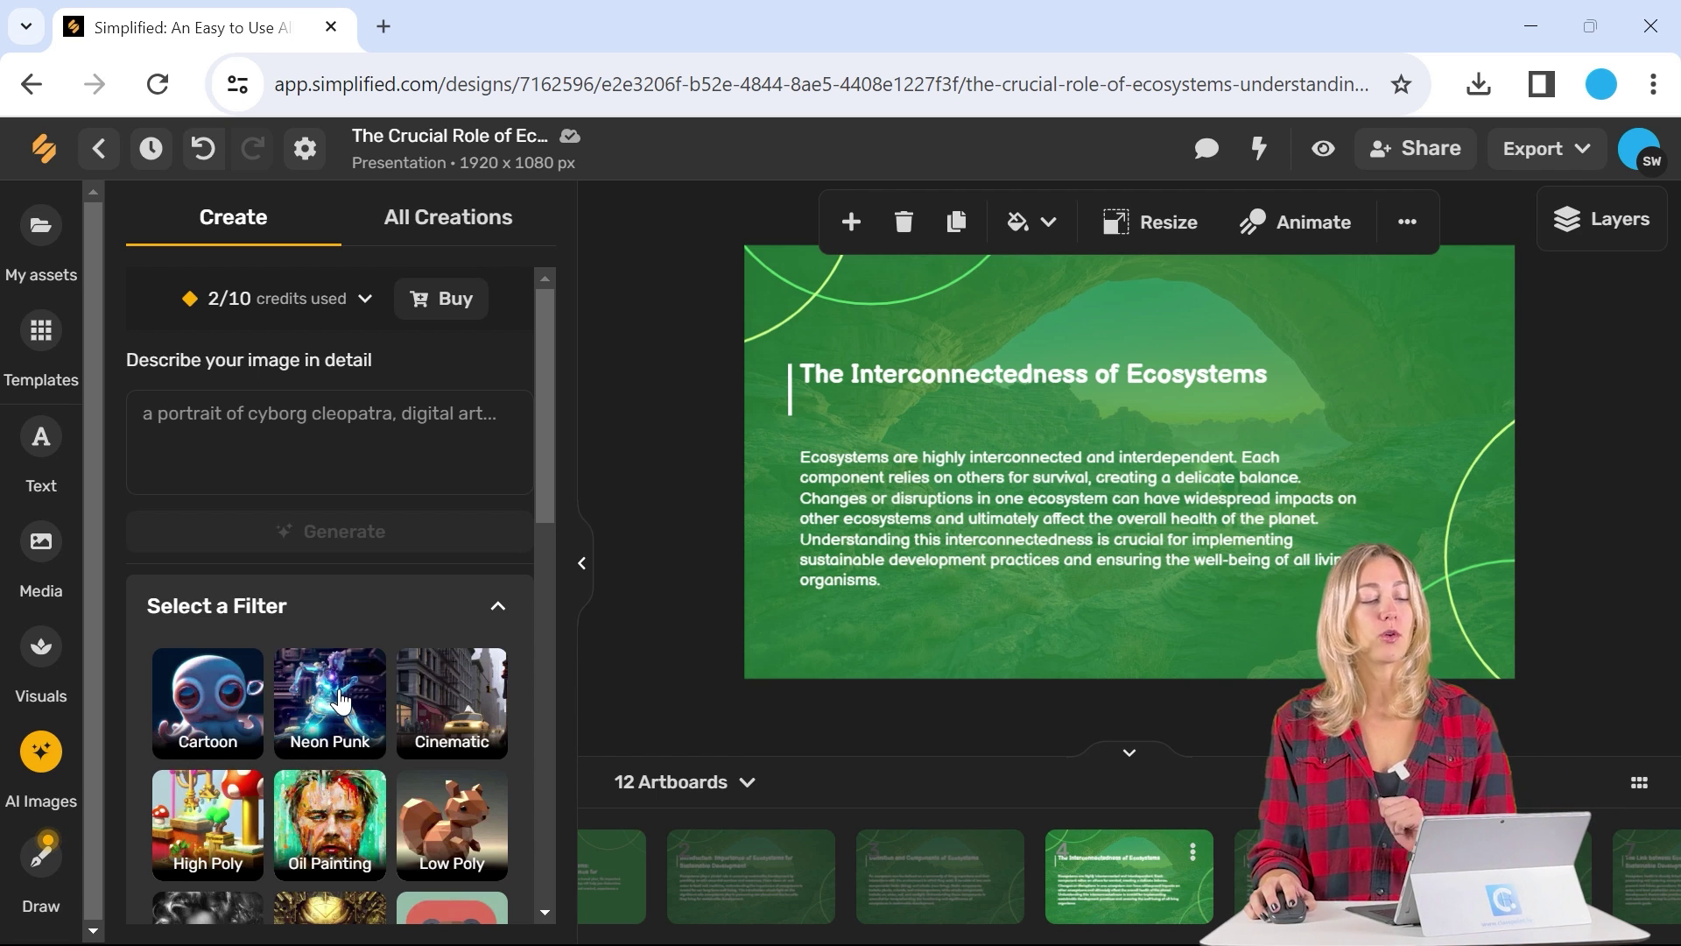
mouse_move(280, 311)
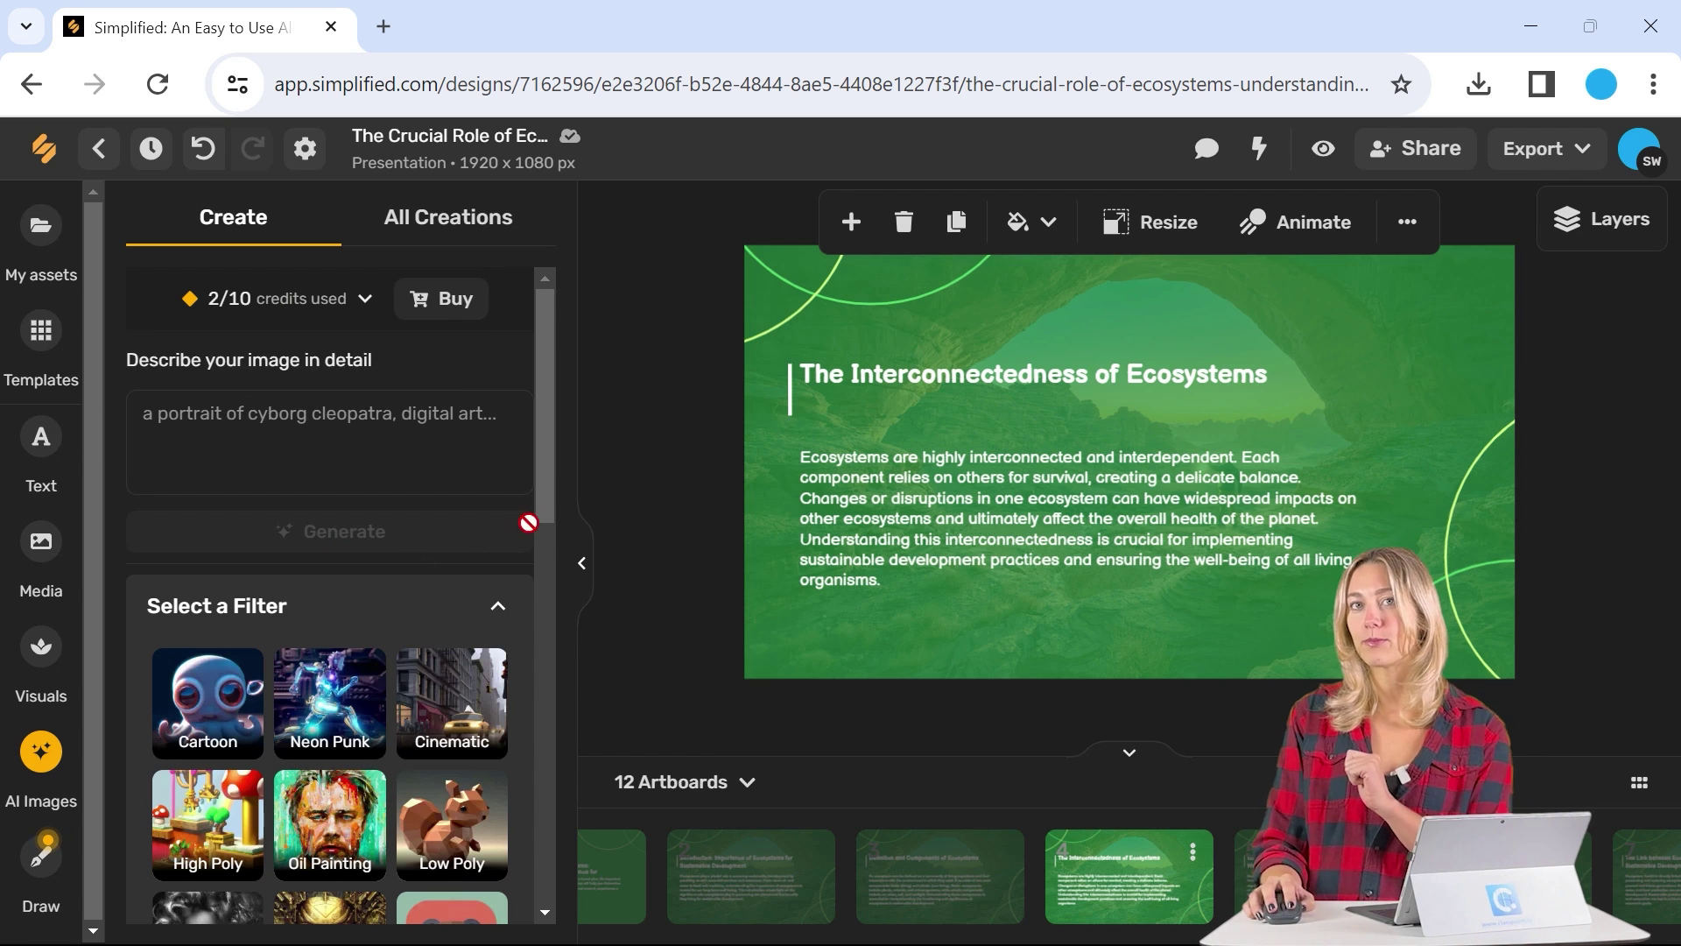
Step: Show the export options and the file format list down to PDF
click(1568, 158)
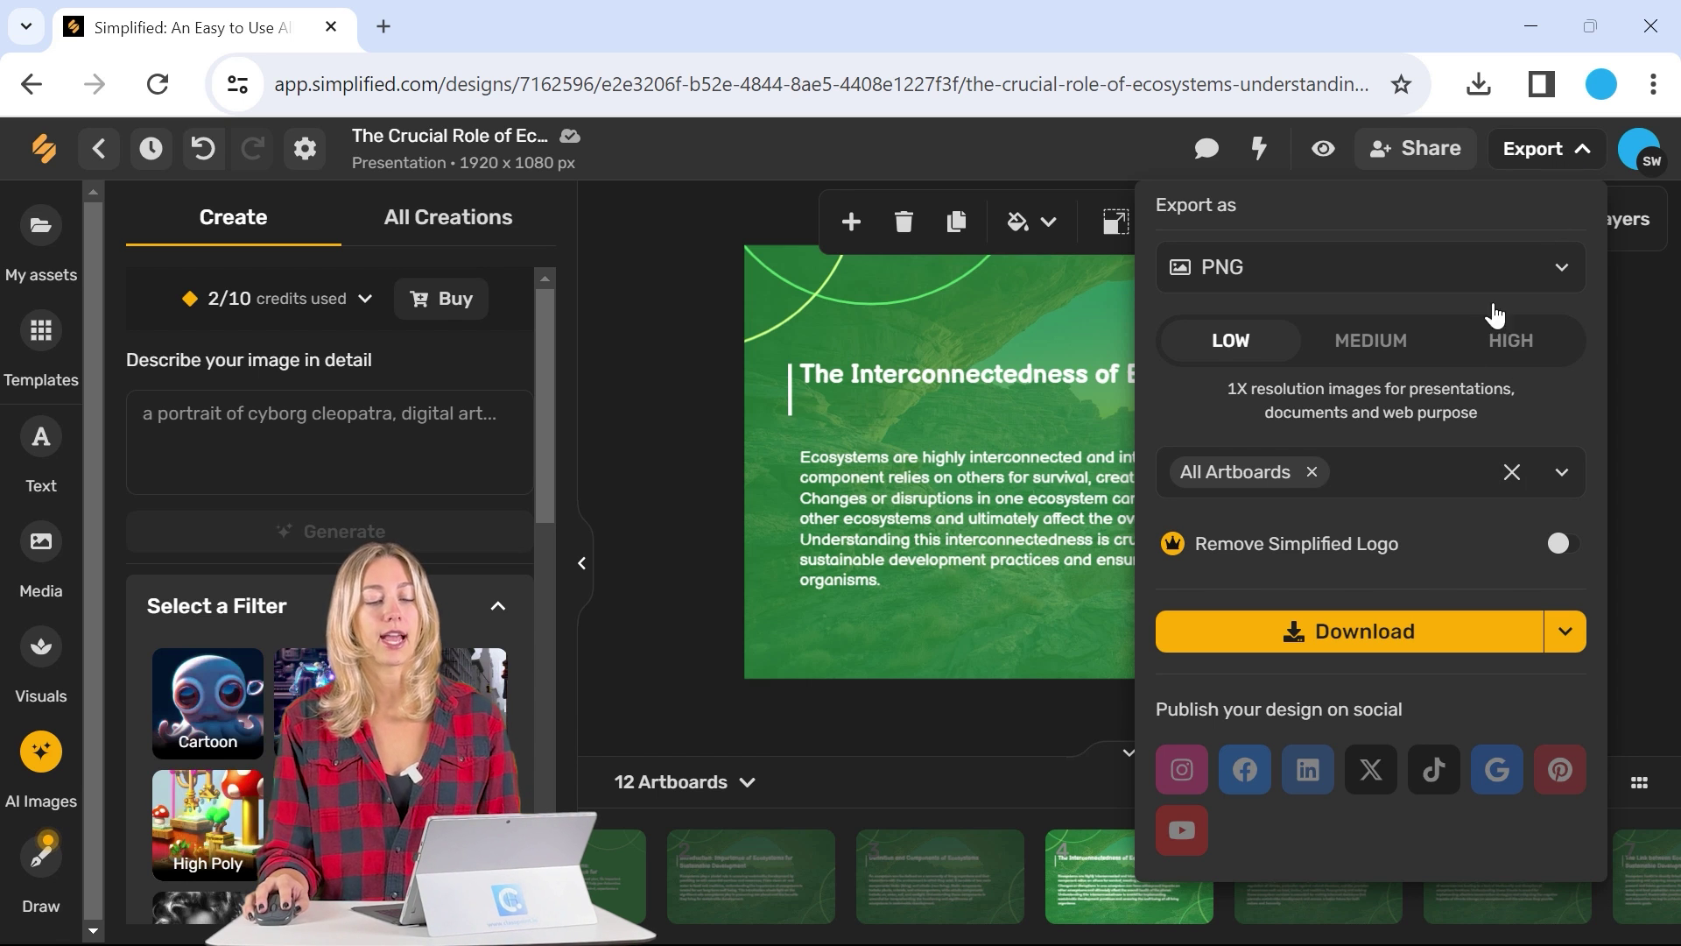
click(1558, 265)
scroll(1419, 491, down, 2)
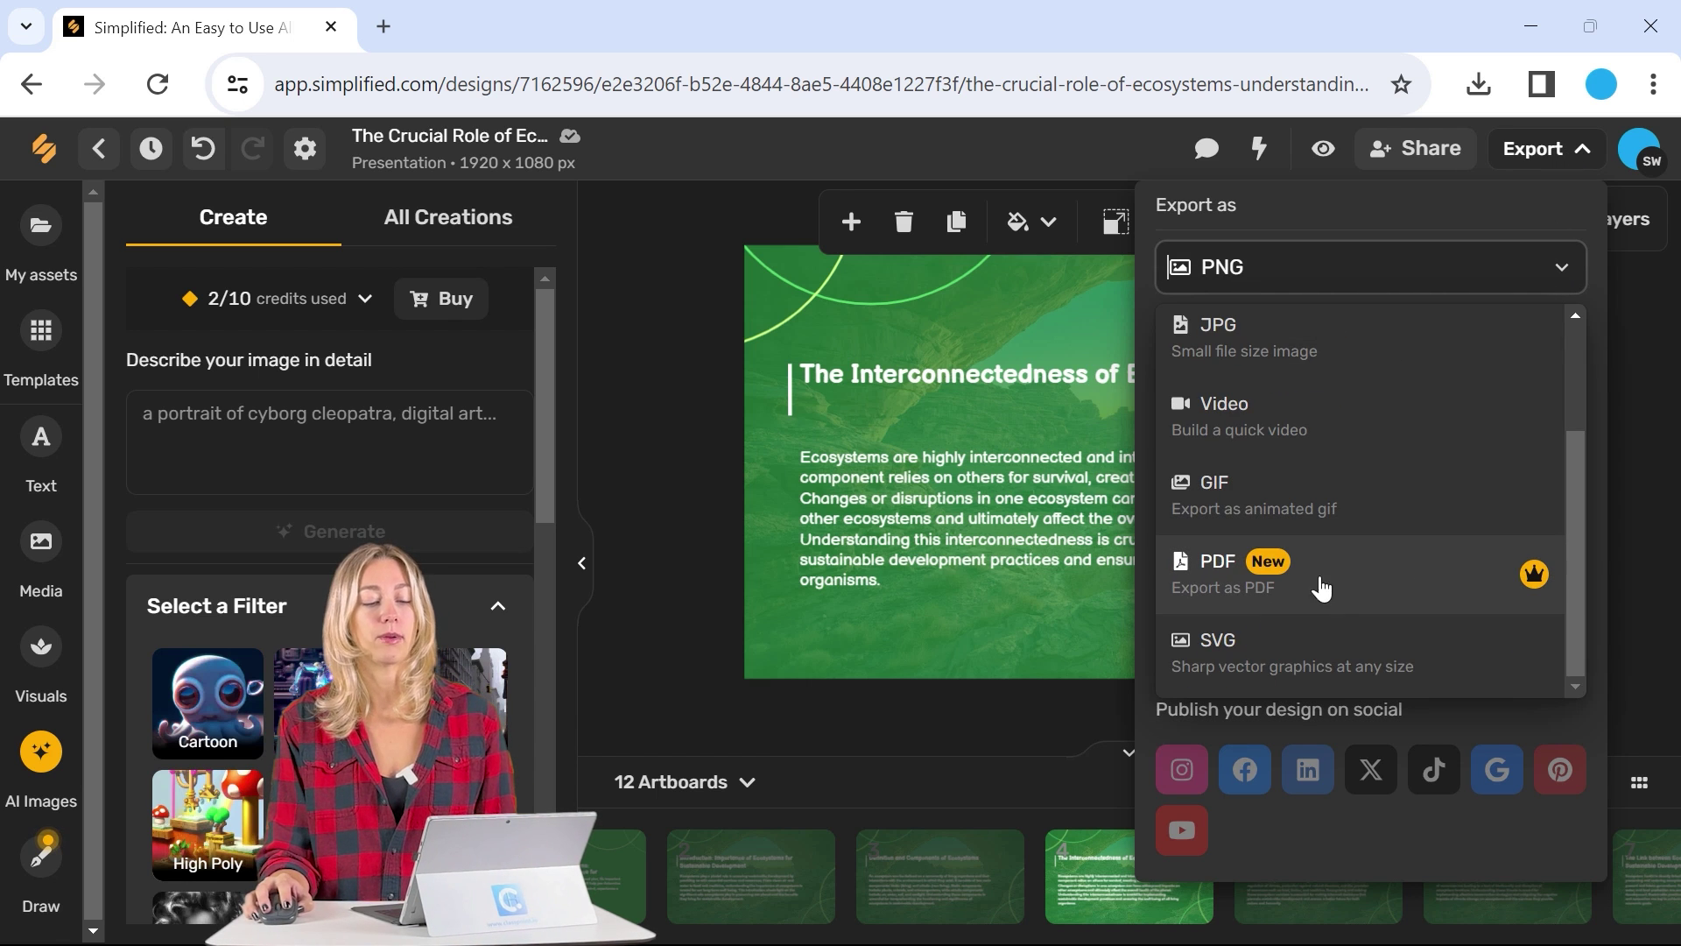